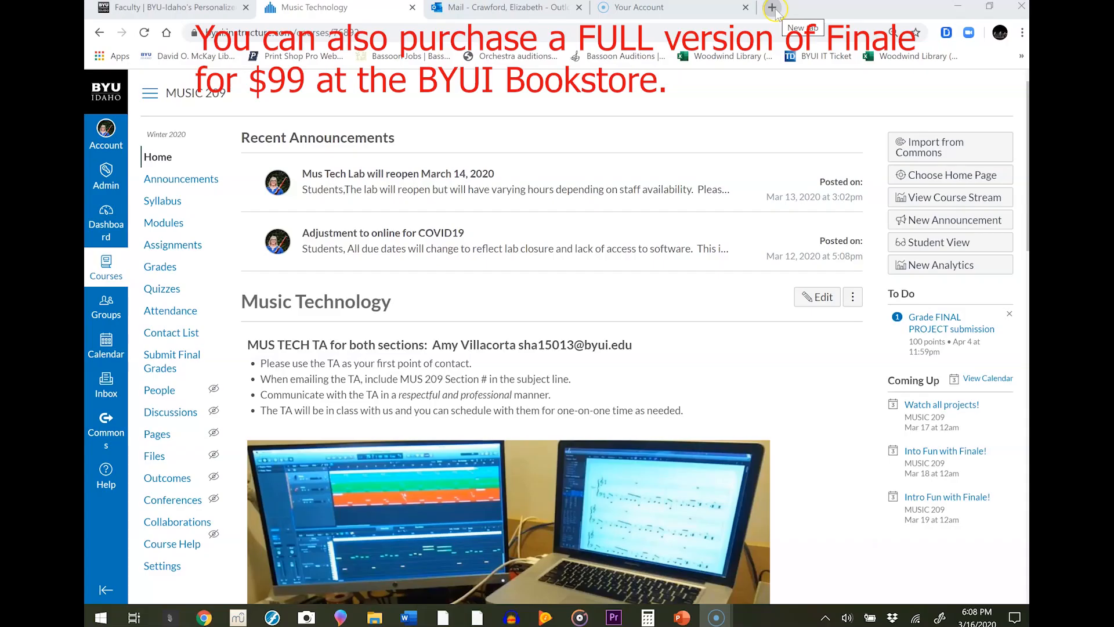
pyautogui.click(771, 7)
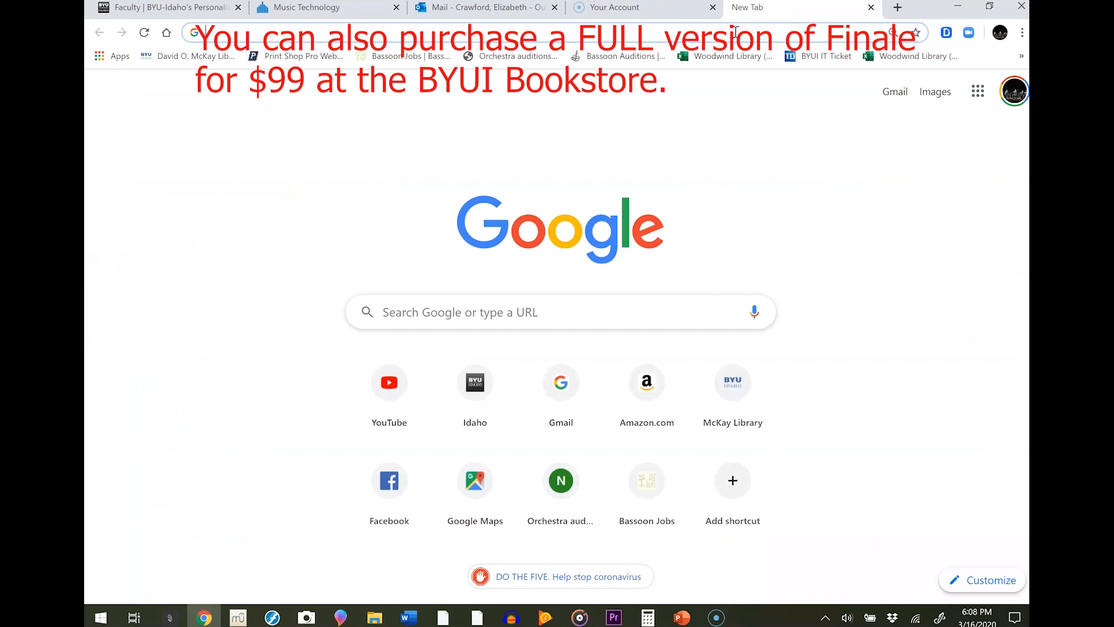
pyautogui.write('www.finale.com')
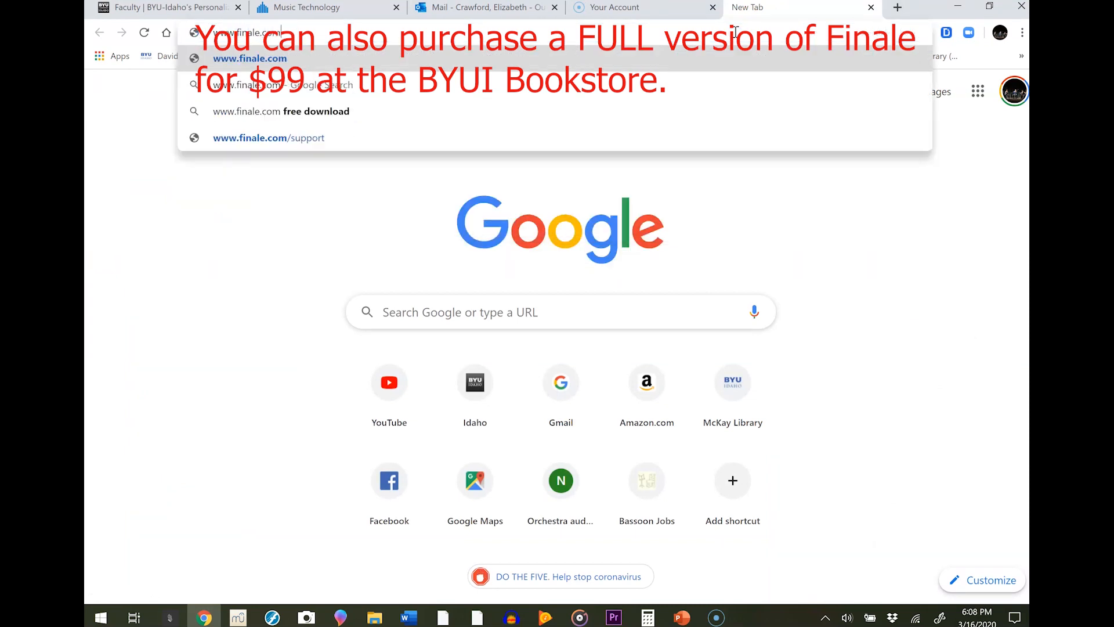
pyautogui.press('Return')
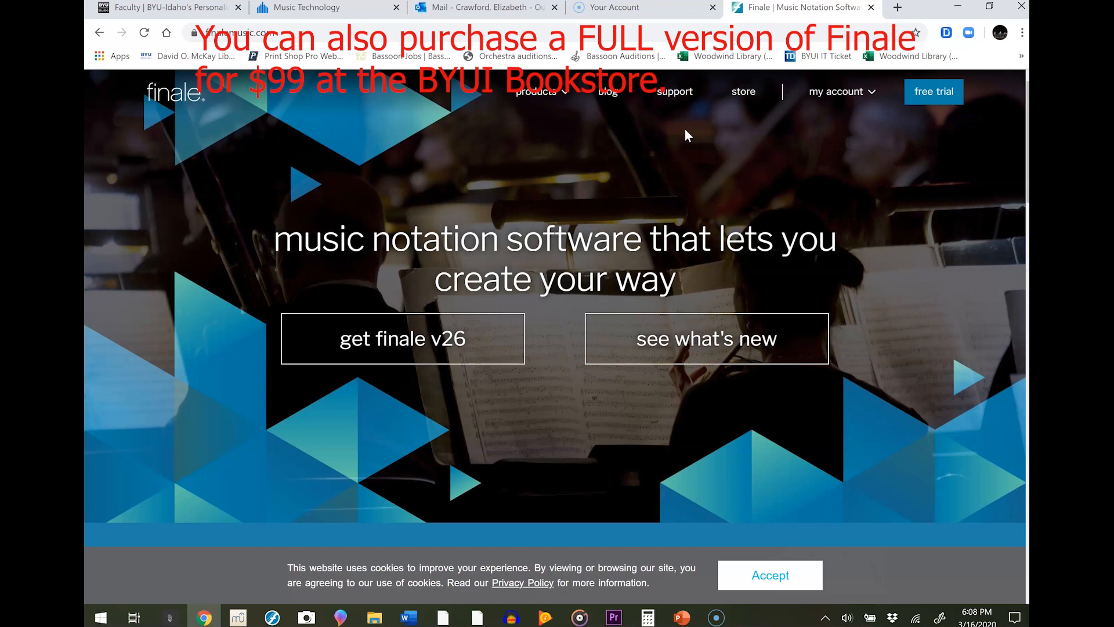
pyautogui.click(787, 146)
pyautogui.click(931, 93)
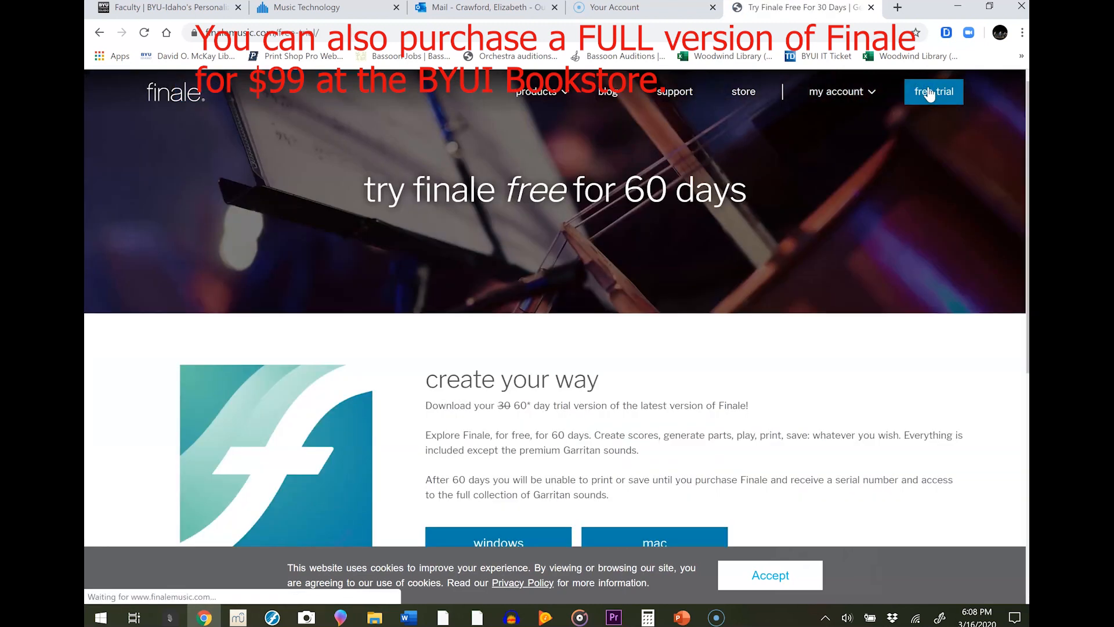
# Review the Finale free trial terms, the Windows and Mac download options, and the system requirements section
pyautogui.click(801, 212)
pyautogui.scroll(-3, 791, 249)
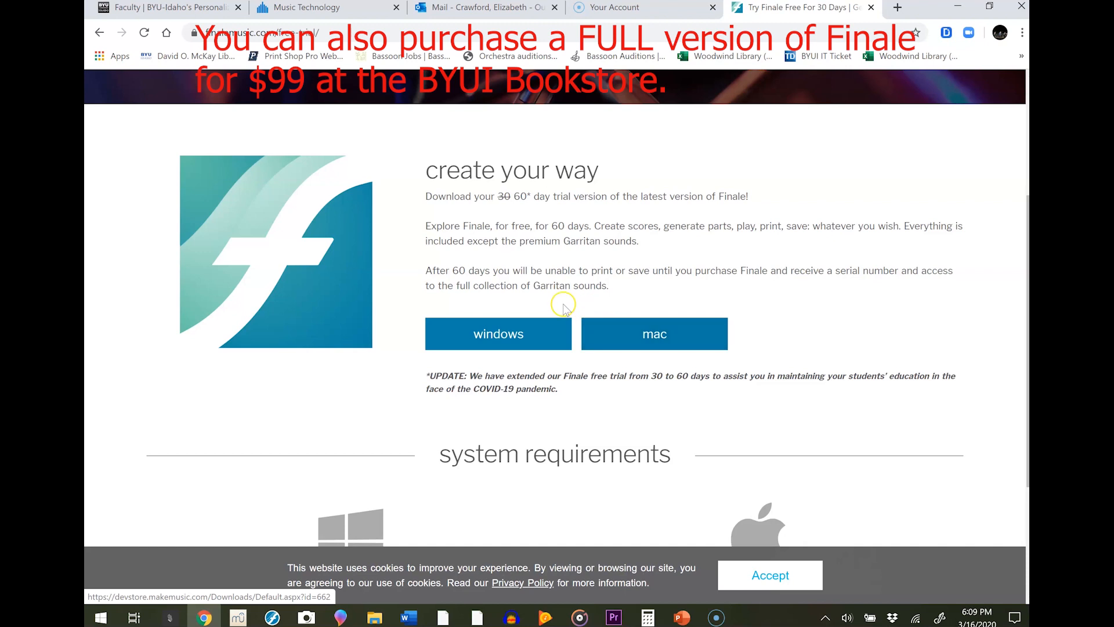
pyautogui.scroll(-3, 196, 261)
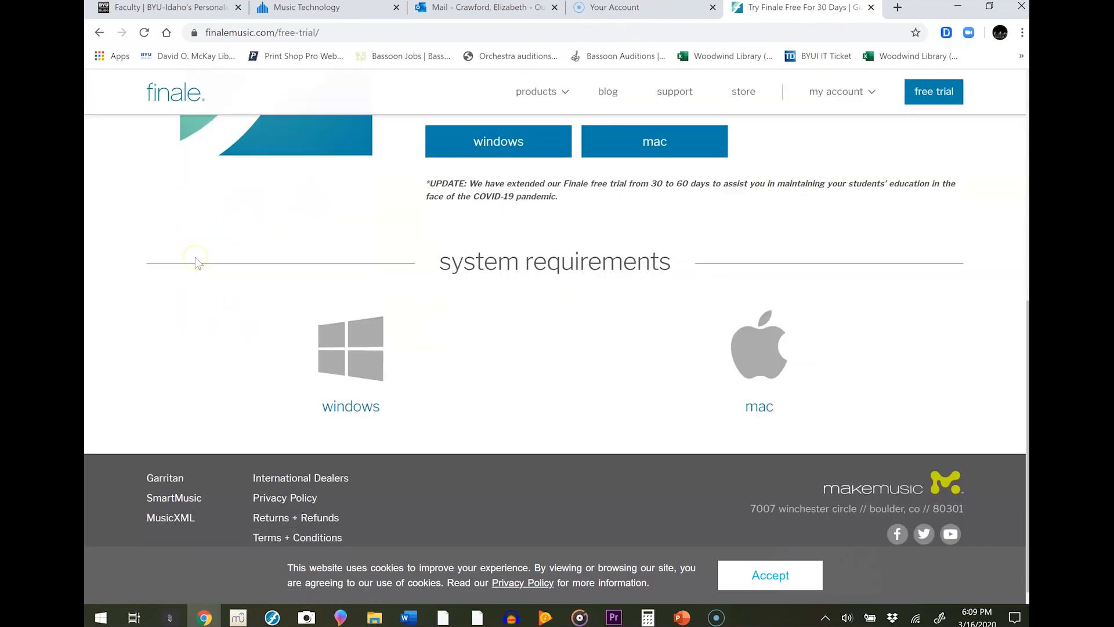
pyautogui.scroll(6, 192, 365)
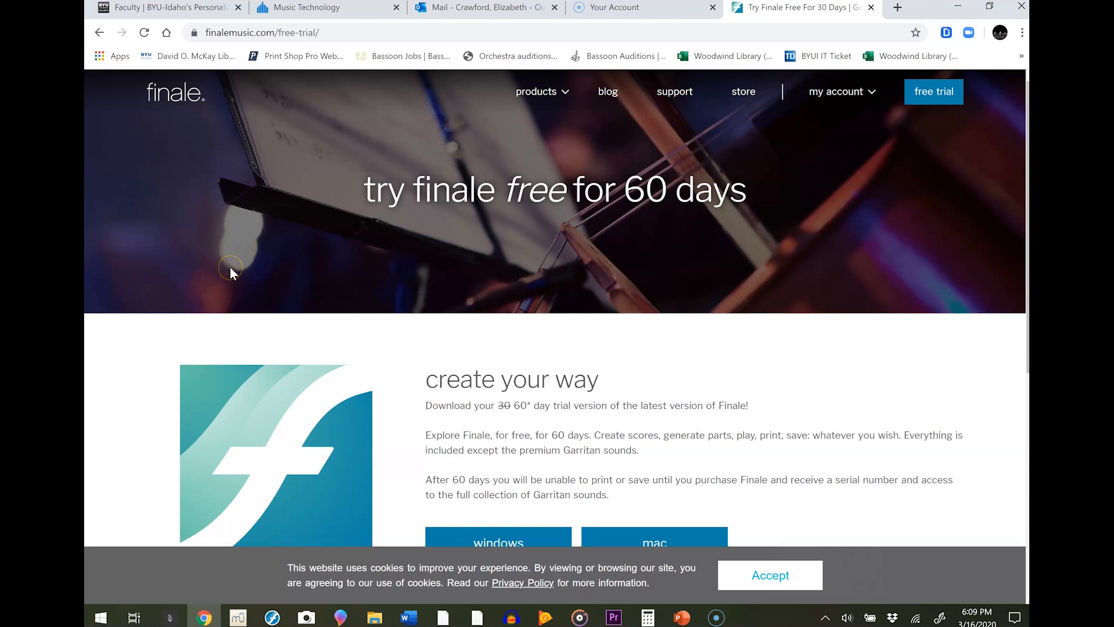
pyautogui.click(257, 237)
# Return to the MUSIC 209 course and find the Weeks 11 - 14: Fun with Finale! section in its modules
pyautogui.click(345, 8)
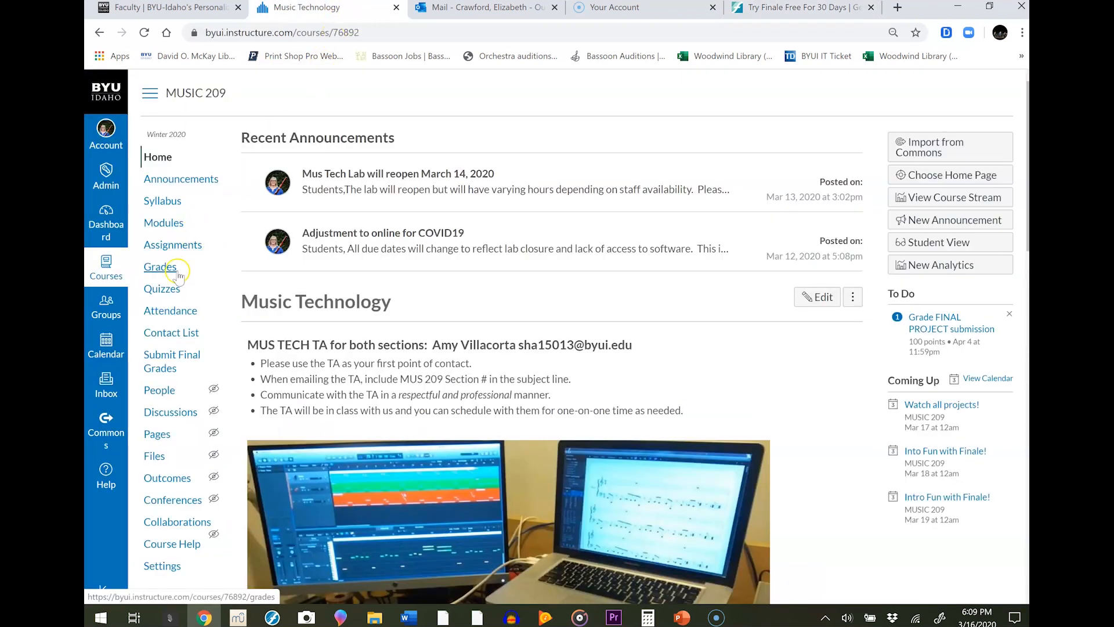
pyautogui.click(163, 226)
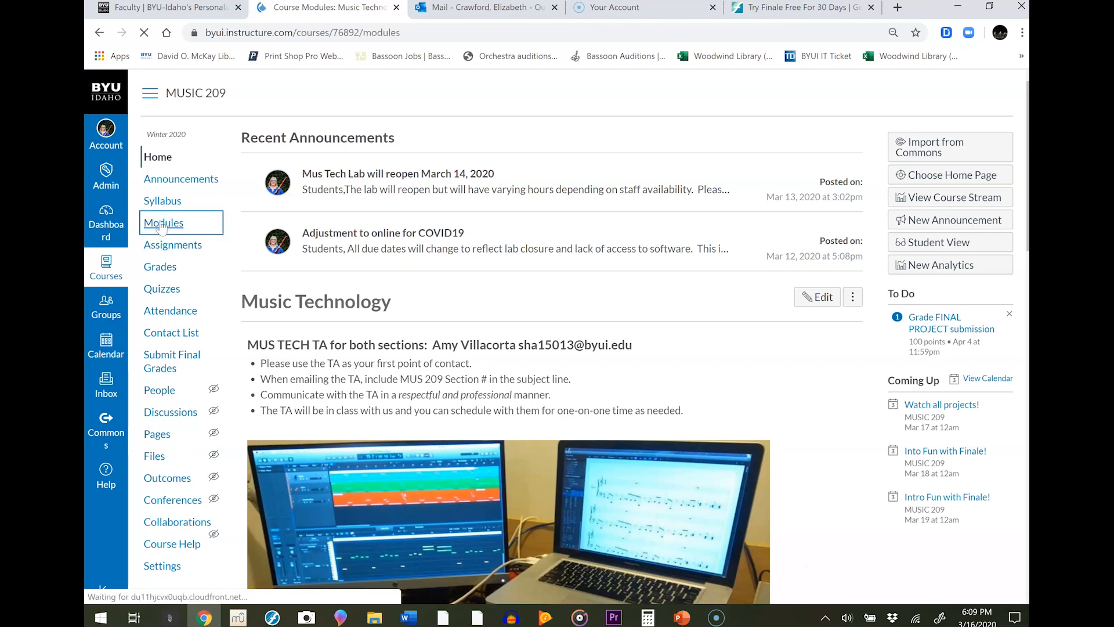
pyautogui.scroll(-20, 406, 360)
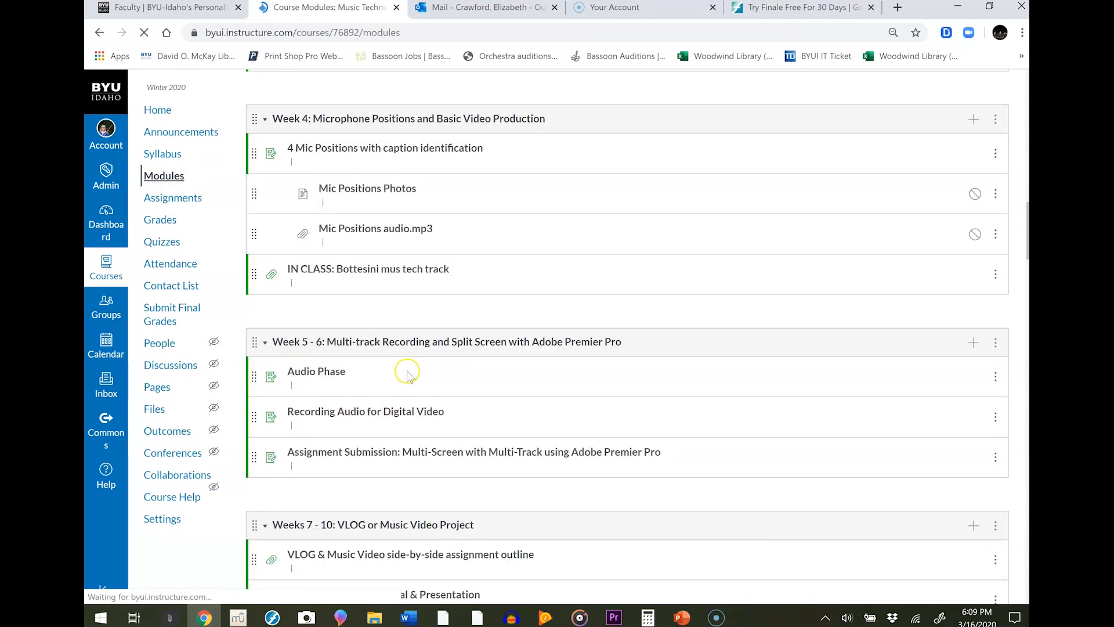
pyautogui.scroll(-1, 411, 377)
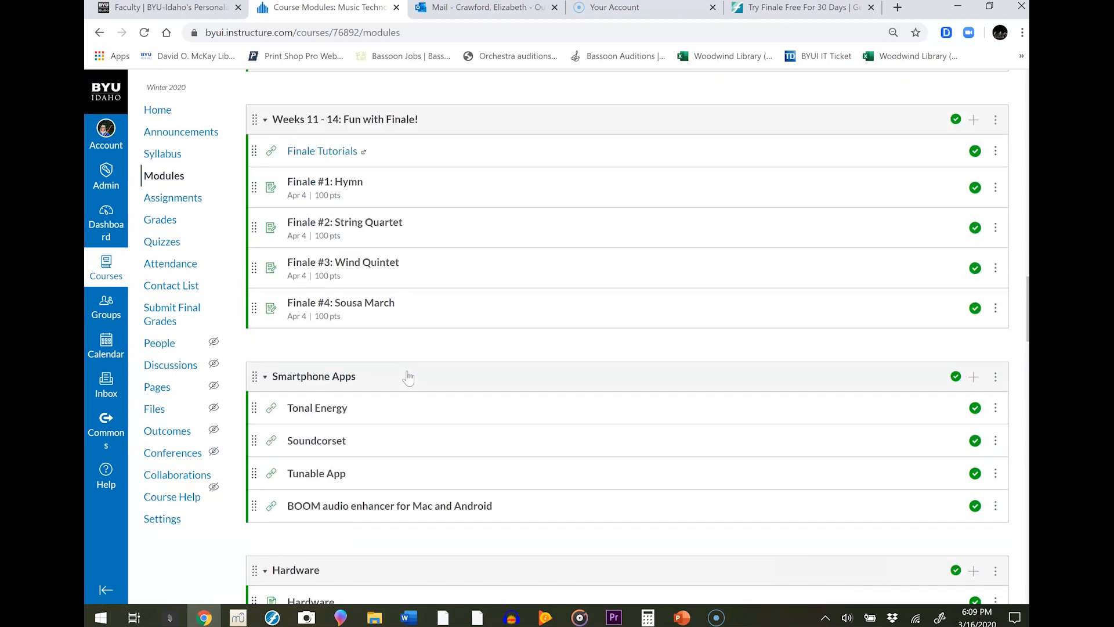
pyautogui.scroll(2, 410, 377)
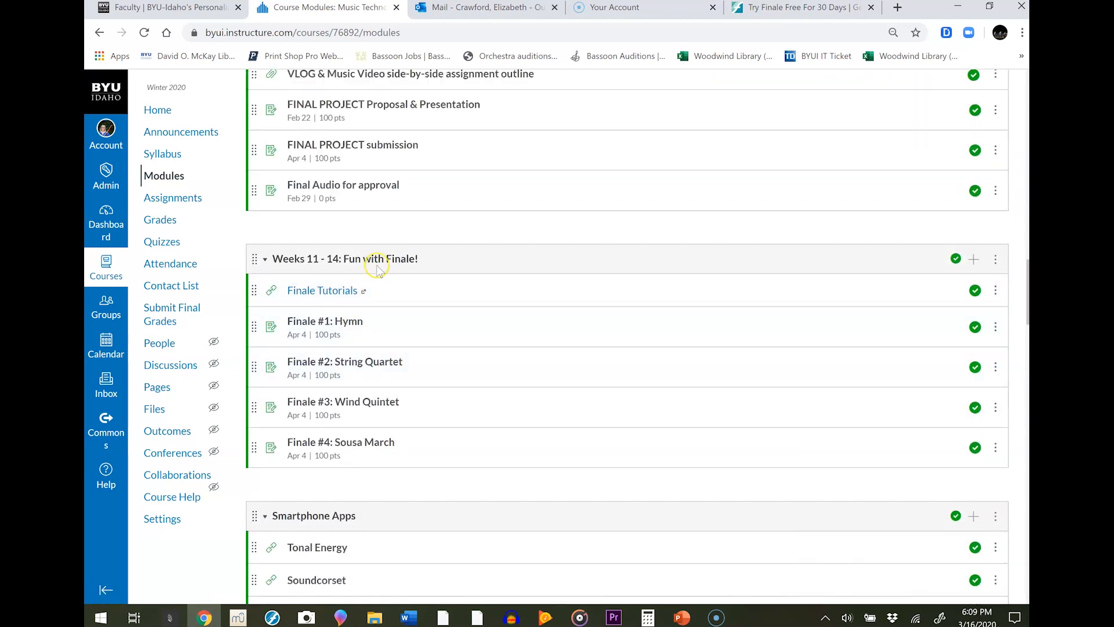
# Open the Finale Tutorials playlist linked in the Weeks 11 - 14 module in a new window
pyautogui.click(326, 299)
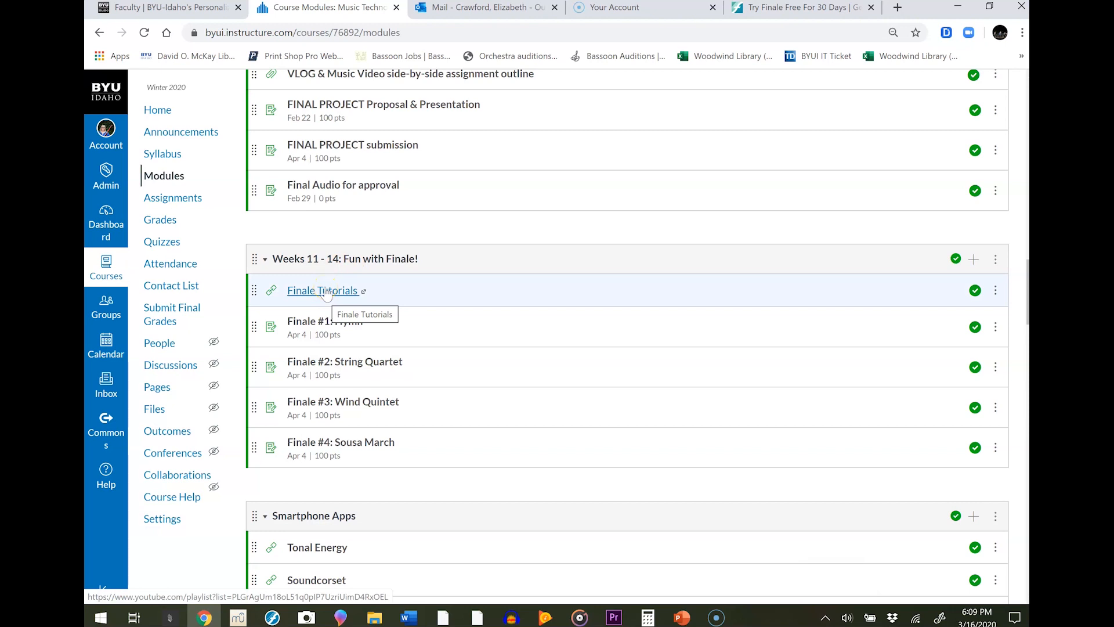
pyautogui.click(326, 293)
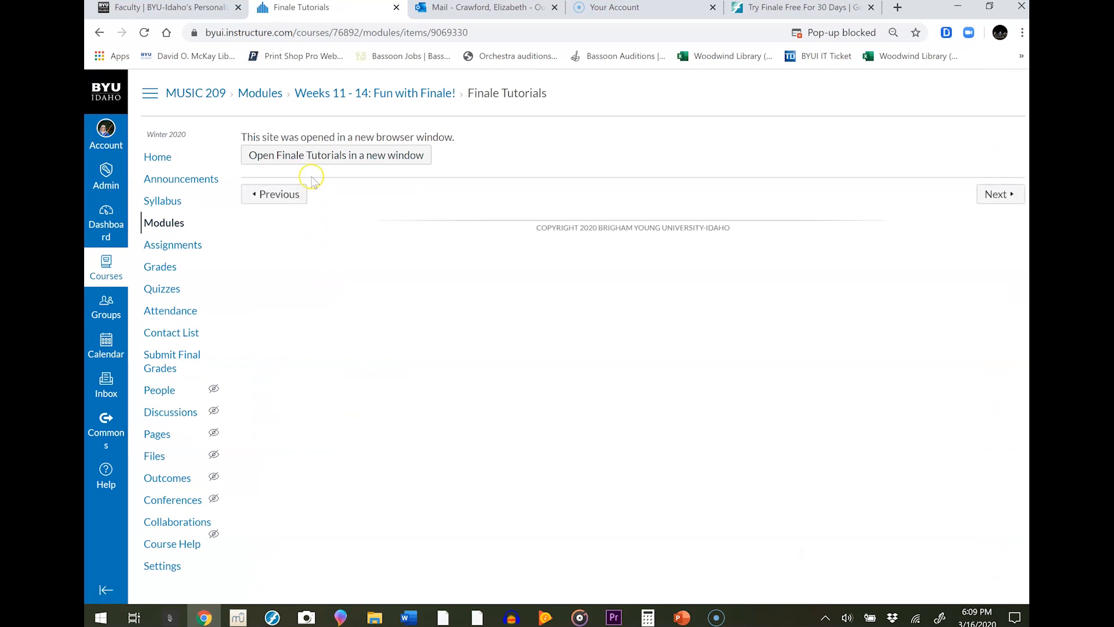
pyautogui.click(313, 154)
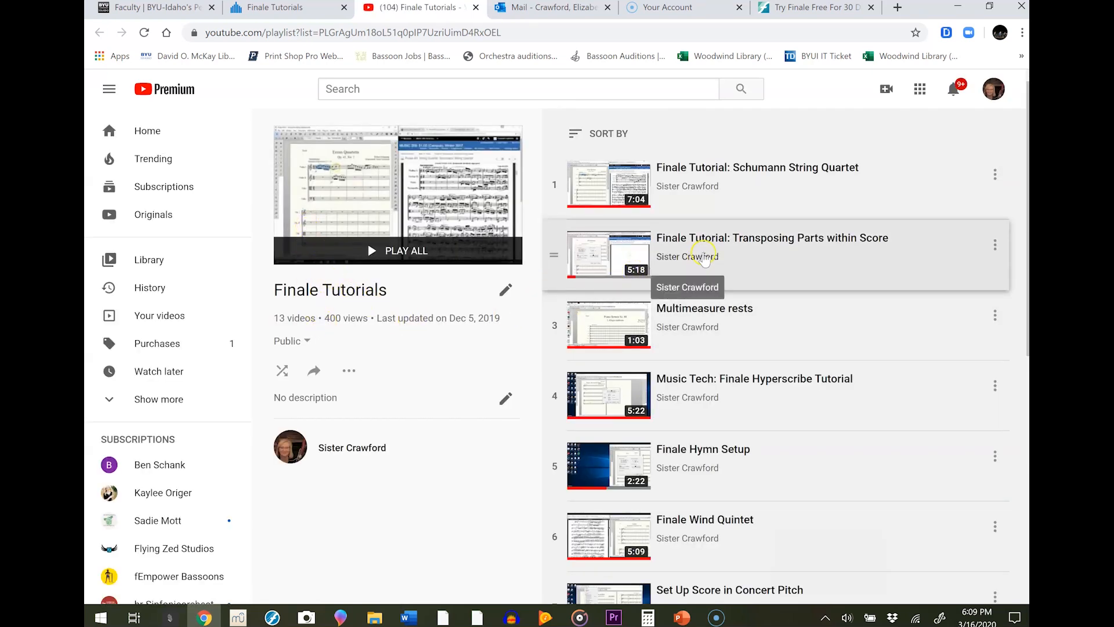
# Look through the whole list of videos in the Finale Tutorials playlist
pyautogui.scroll(-2, 693, 212)
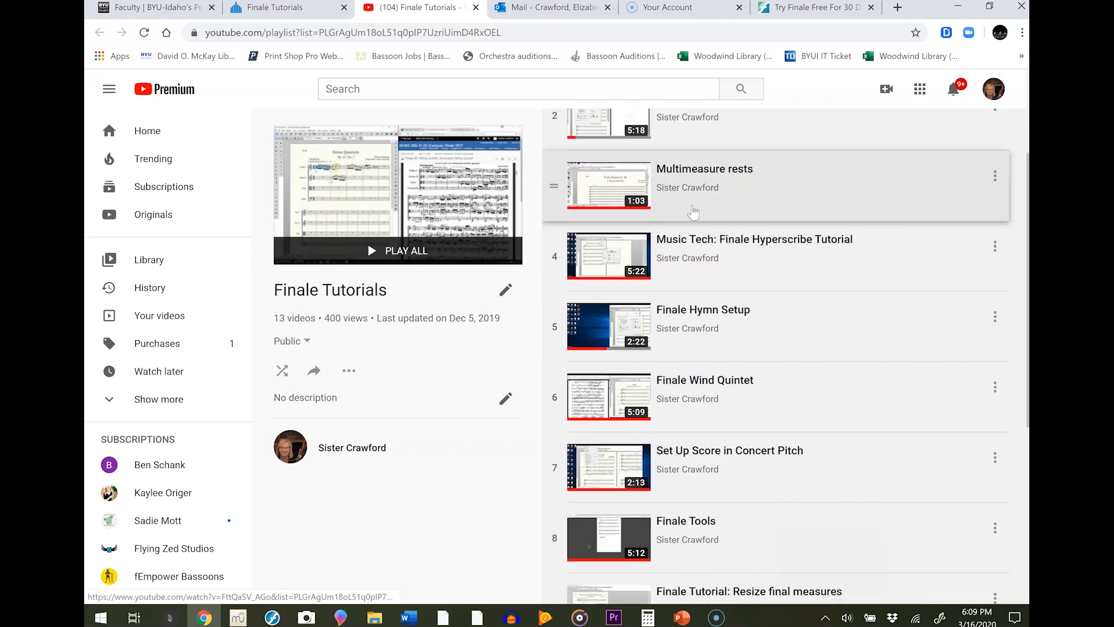
pyautogui.scroll(2, 693, 211)
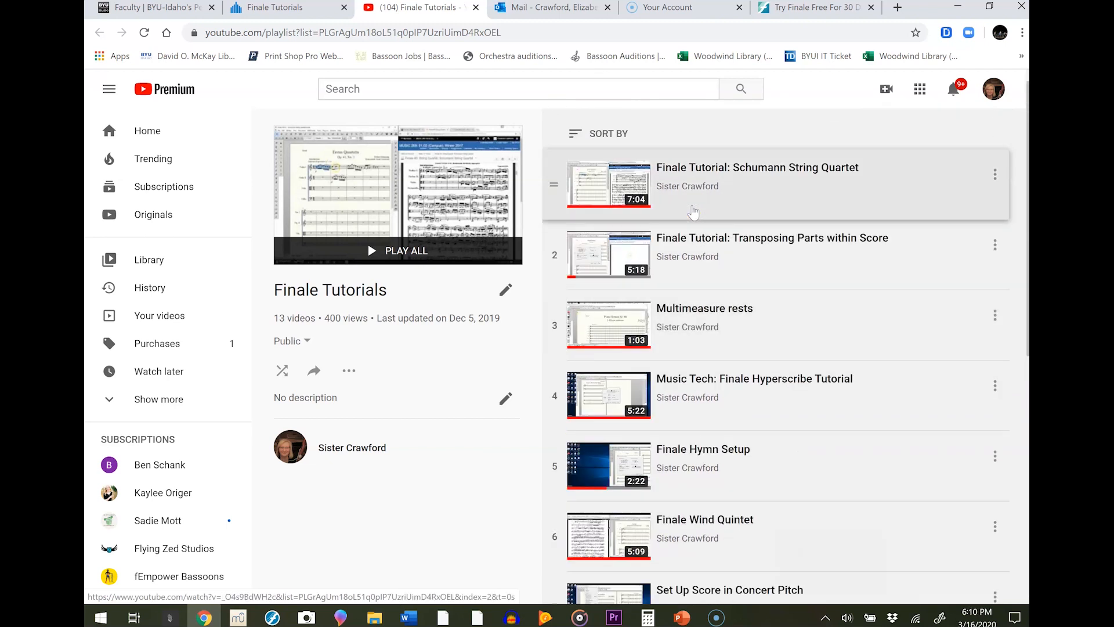
pyautogui.scroll(-4, 694, 211)
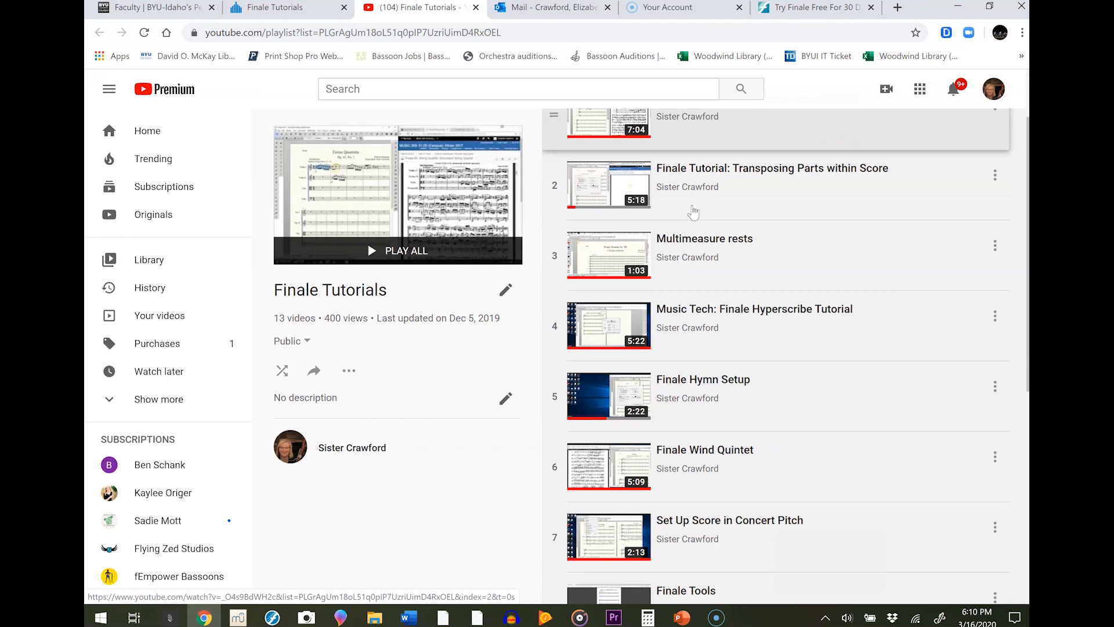
pyautogui.scroll(-3, 694, 211)
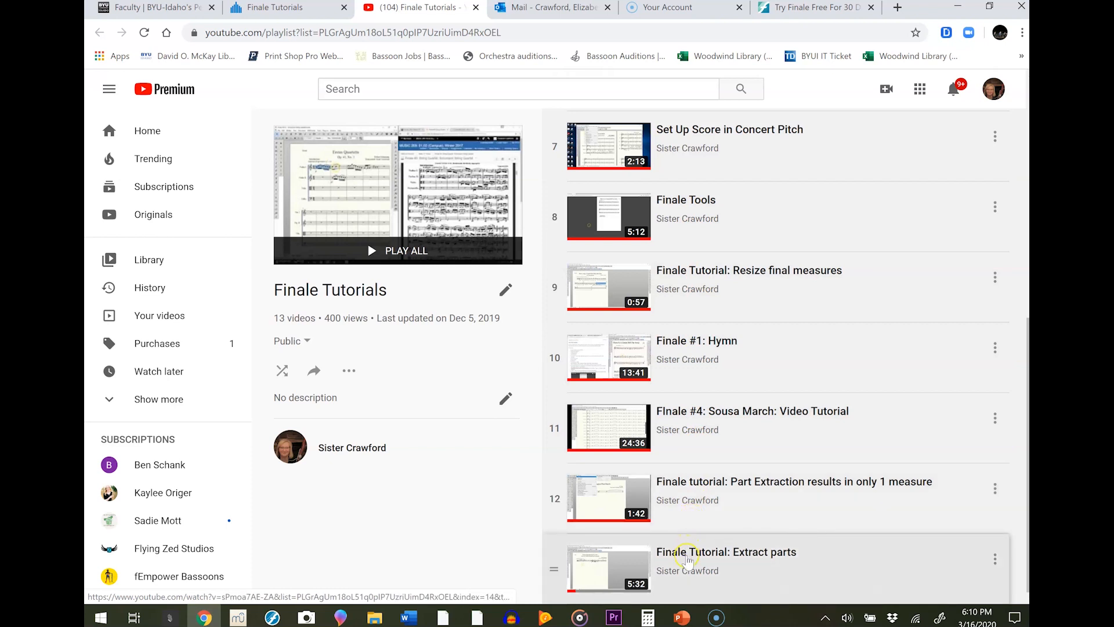
pyautogui.scroll(4, 690, 570)
pyautogui.scroll(4, 689, 570)
pyautogui.moveTo(684, 557); pyautogui.dragTo(677, 502)
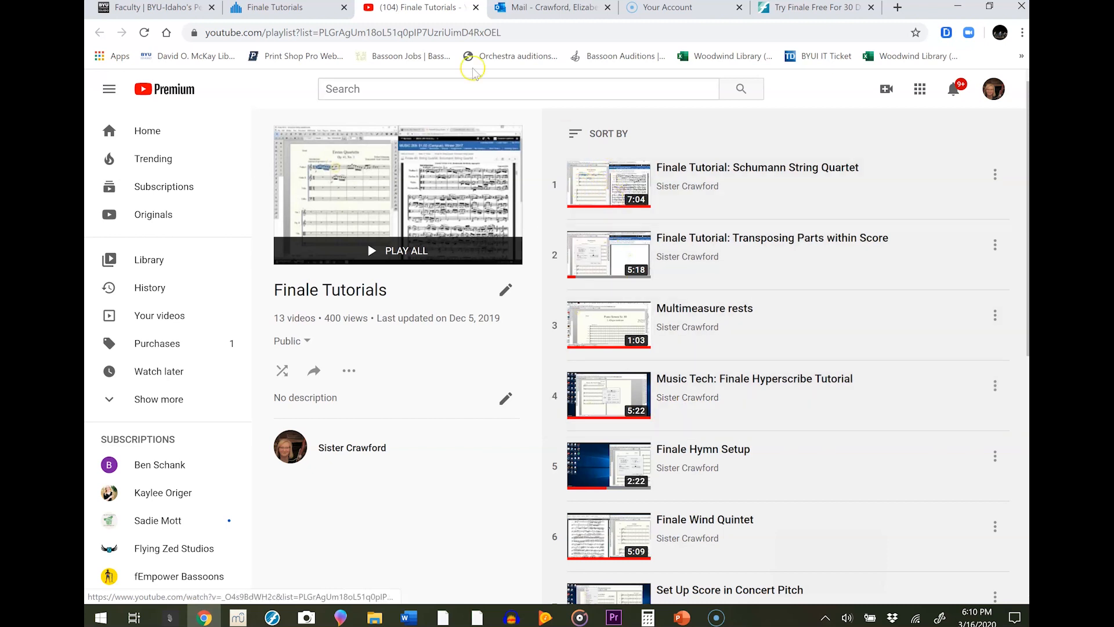
# Go back to the course modules and open the Finale #1: Hymn assignment
pyautogui.click(299, 11)
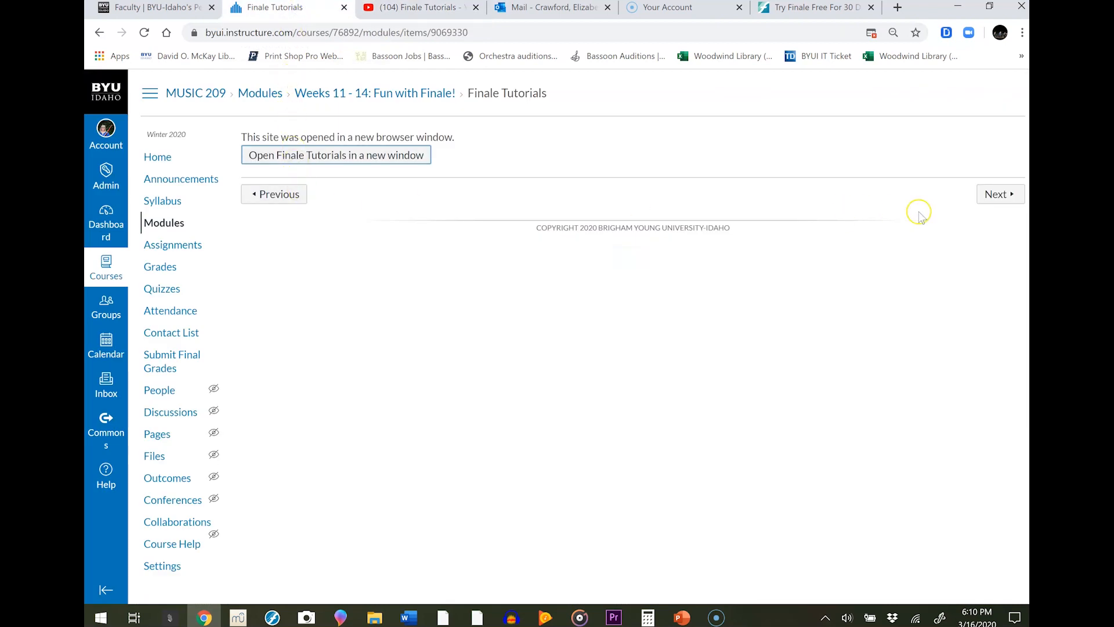
pyautogui.click(164, 223)
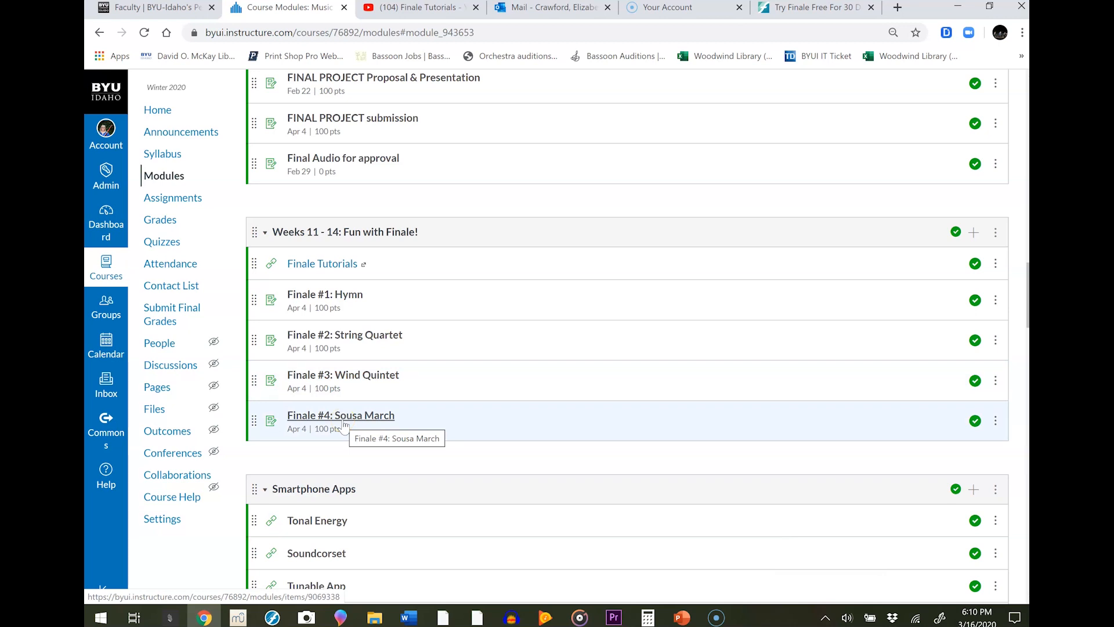
pyautogui.click(327, 258)
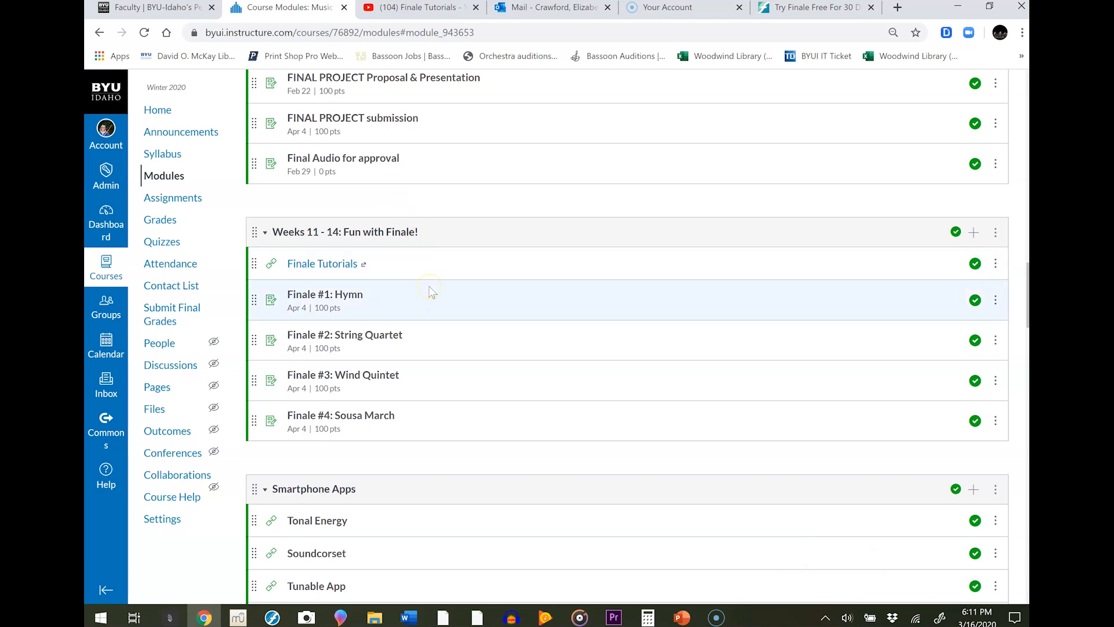
pyautogui.click(352, 297)
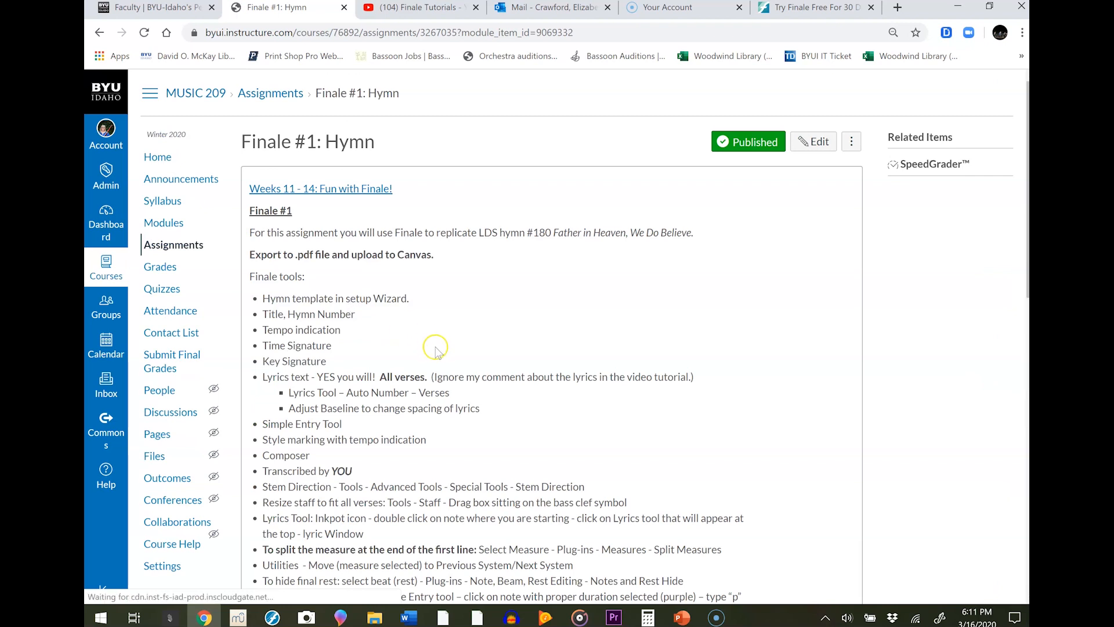
# Read the Finale #1: Hymn instructions and examine the Father in Heaven, We Do Believe score to replicate
pyautogui.scroll(-5, 438, 348)
pyautogui.scroll(-10, 440, 348)
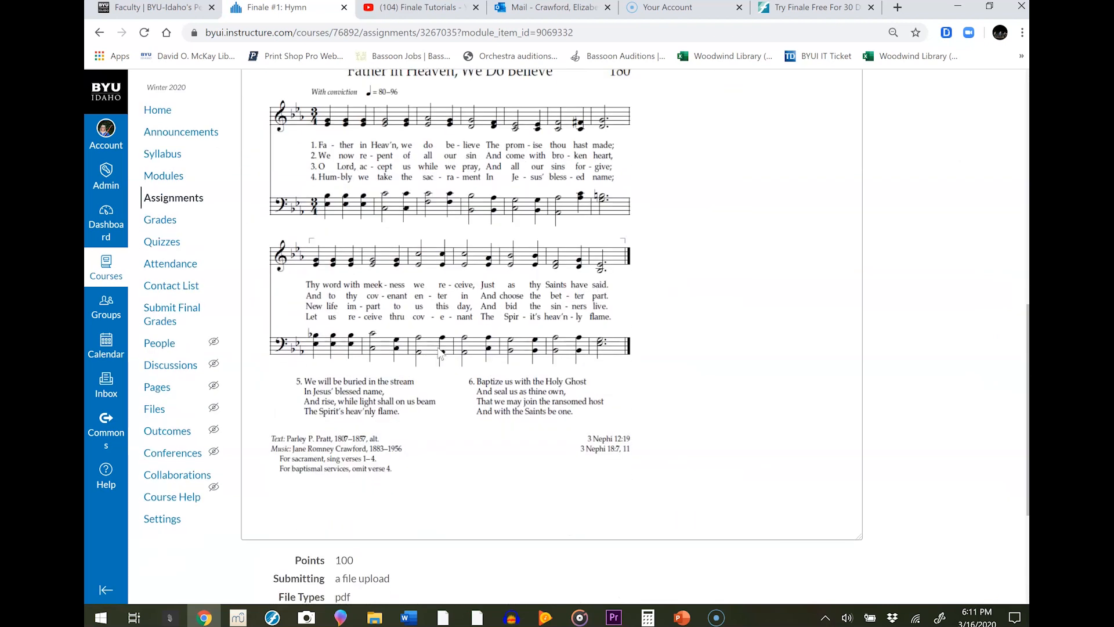
pyautogui.scroll(15, 439, 352)
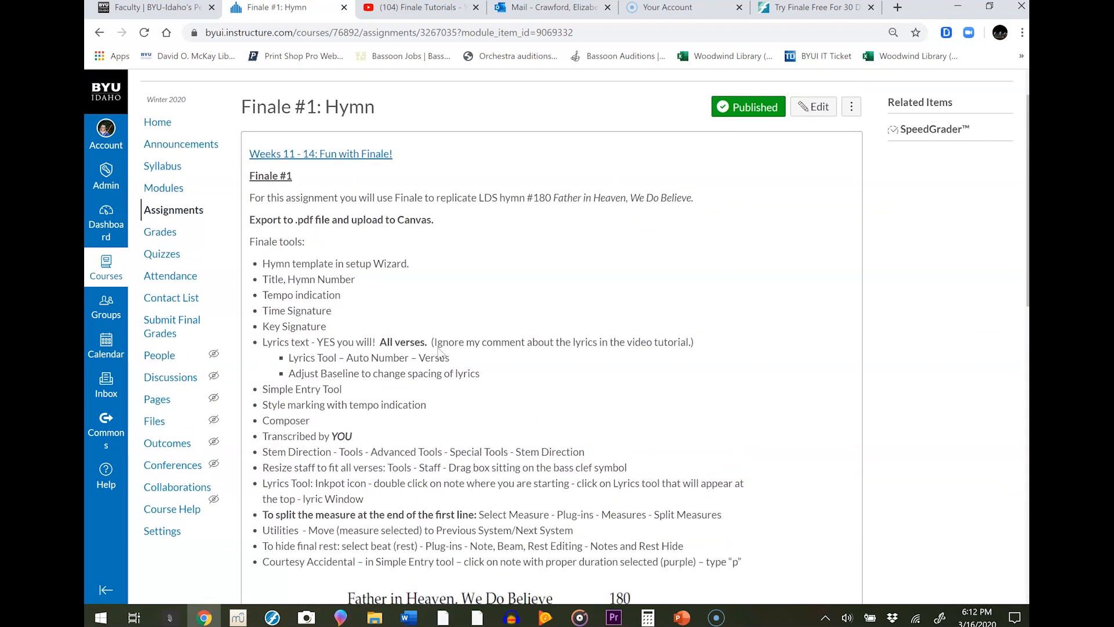
pyautogui.scroll(-10, 439, 353)
pyautogui.click(444, 348)
pyautogui.scroll(3, 444, 349)
pyautogui.scroll(1, 444, 349)
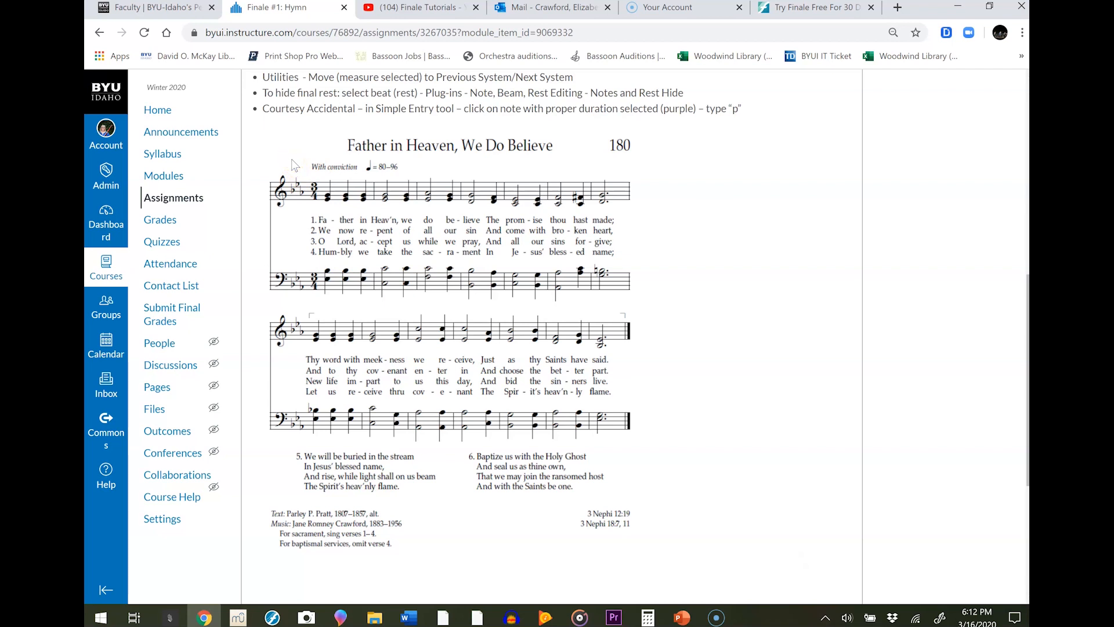
pyautogui.scroll(5, 341, 342)
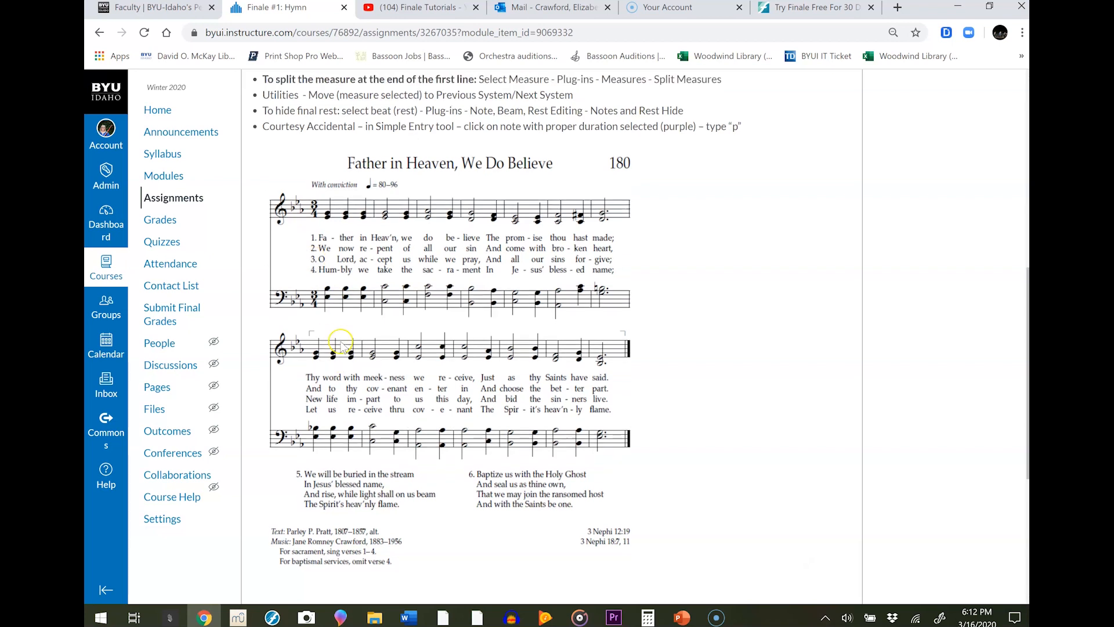
pyautogui.scroll(4, 341, 343)
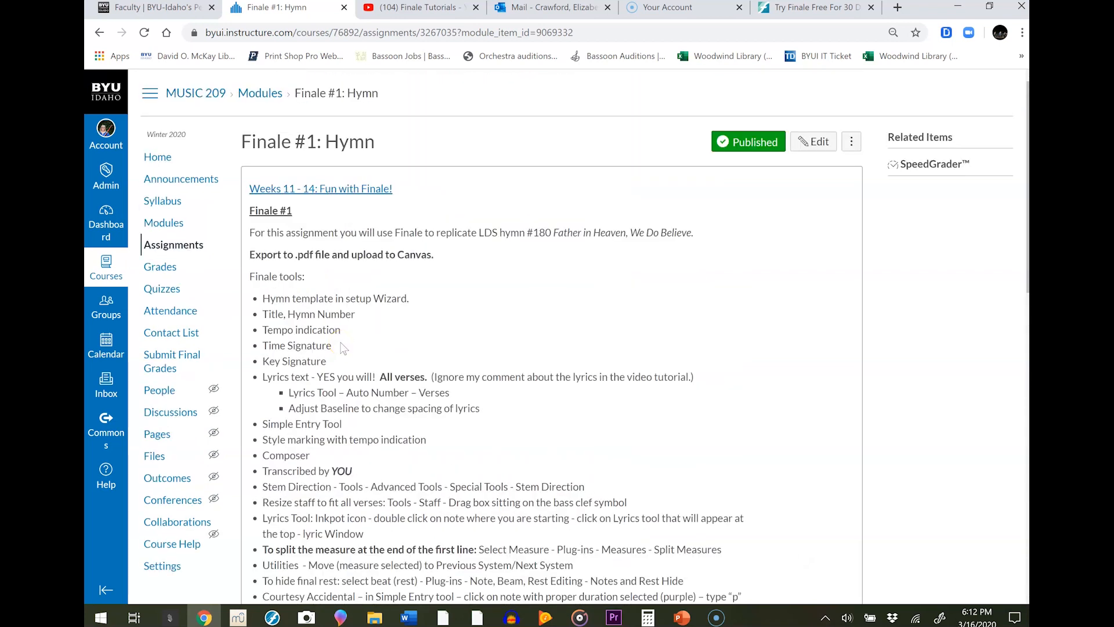
# Switch to Finale and view the recent files offered by its launch window
pyautogui.click(274, 619)
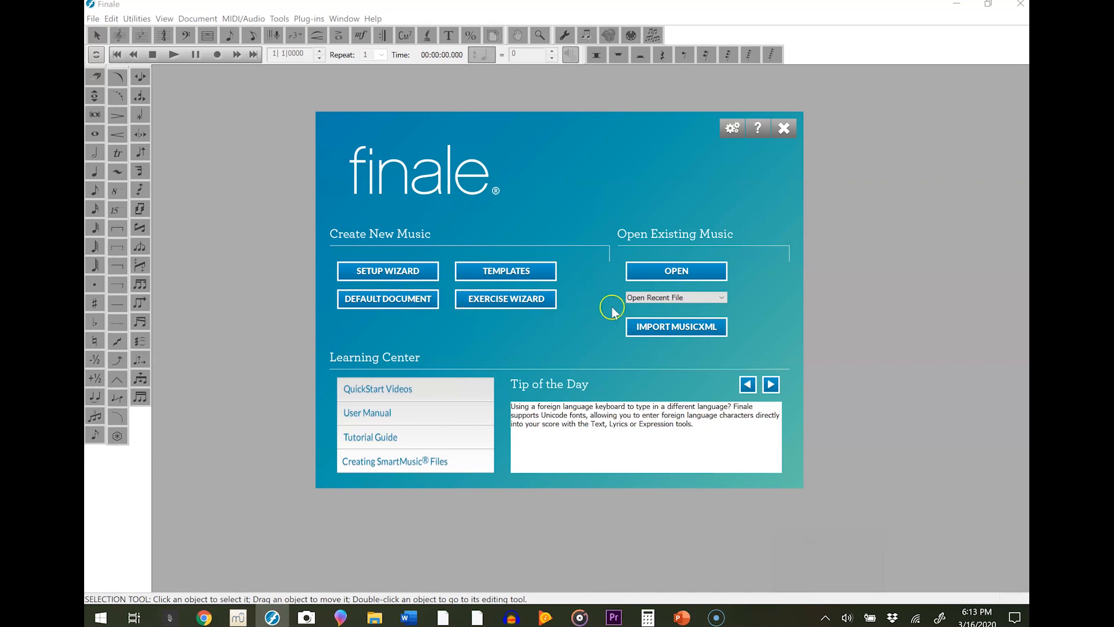
pyautogui.click(682, 297)
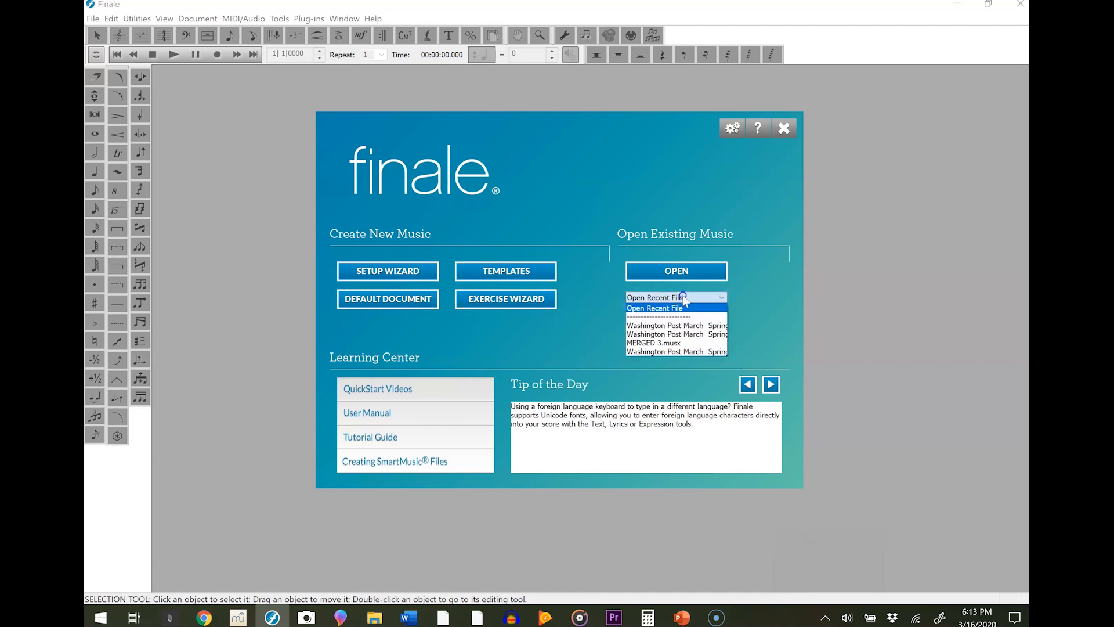
pyautogui.click(656, 194)
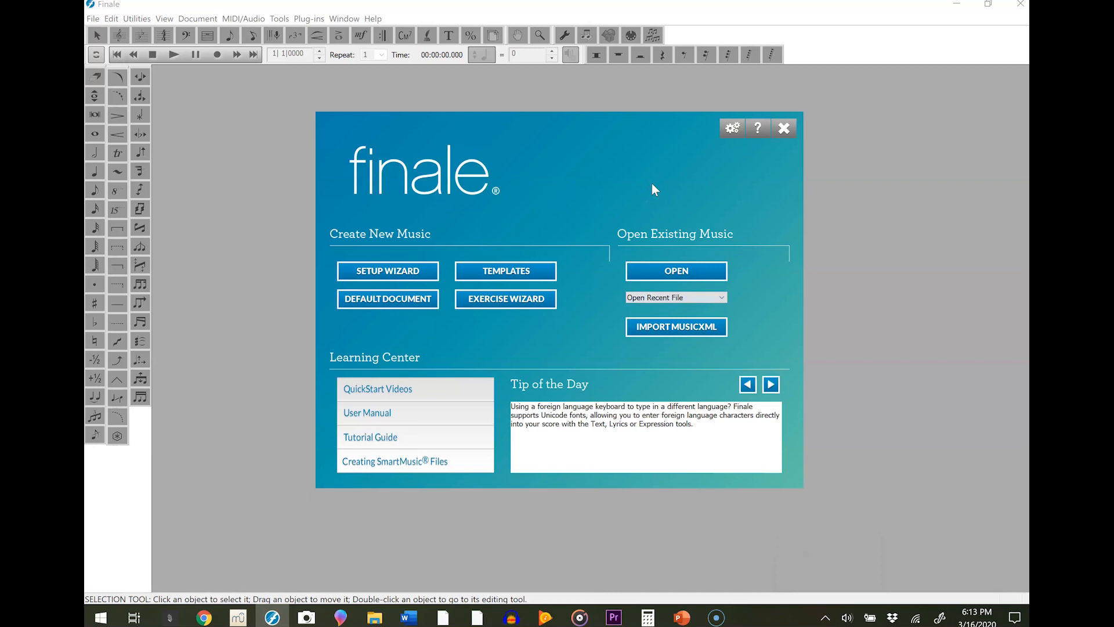
# Browse the available score templates, looking through the Band Templates and Choir Templates folders
pyautogui.click(526, 271)
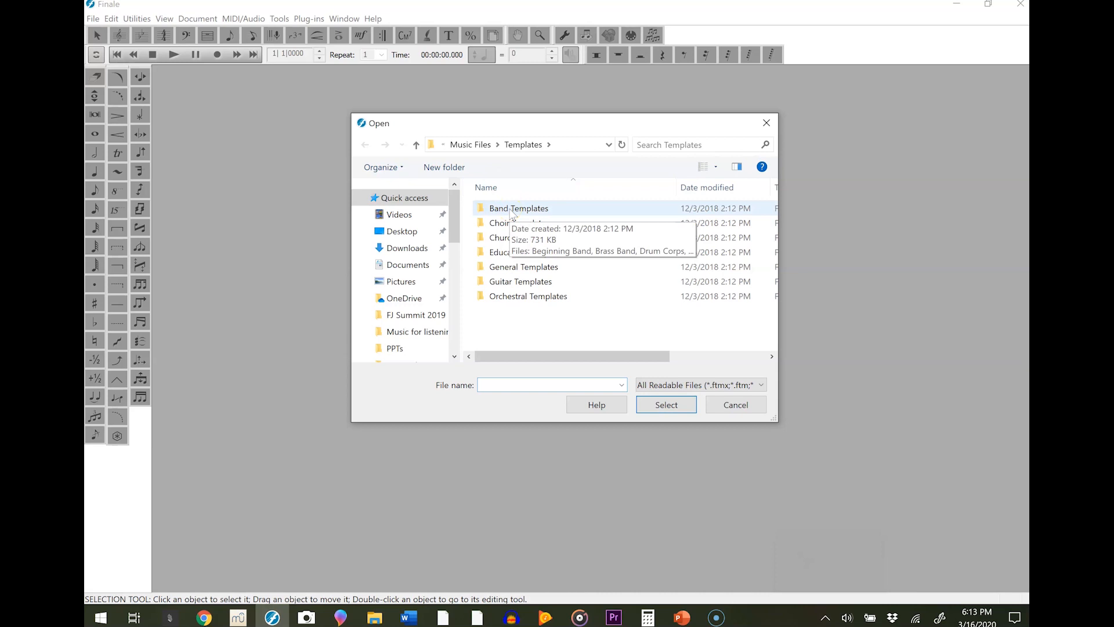
pyautogui.doubleClick(513, 212)
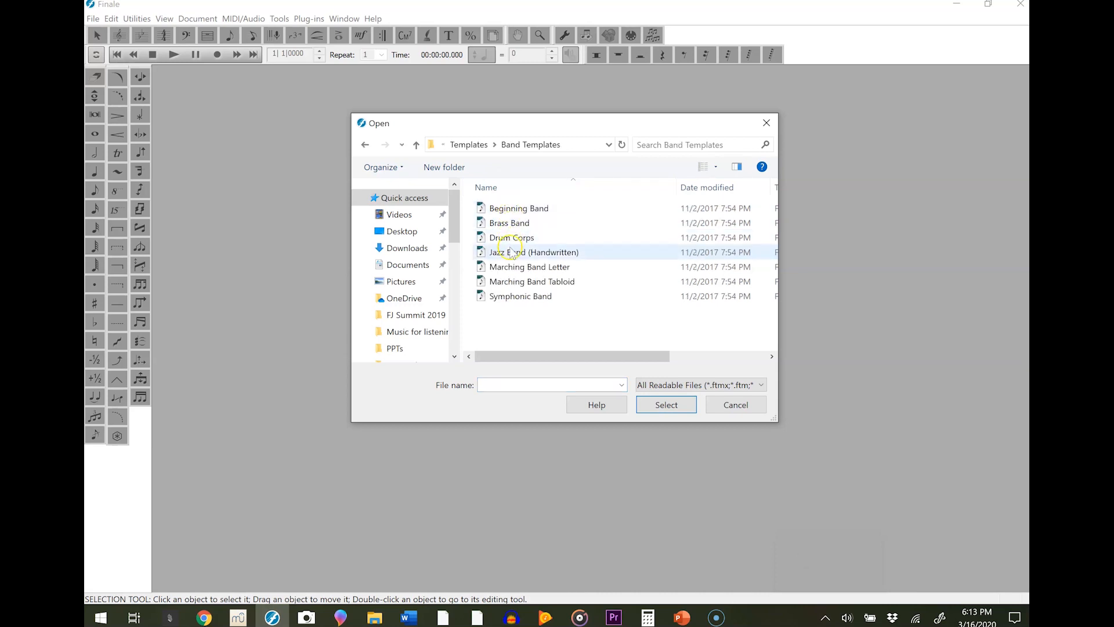
pyautogui.click(416, 125)
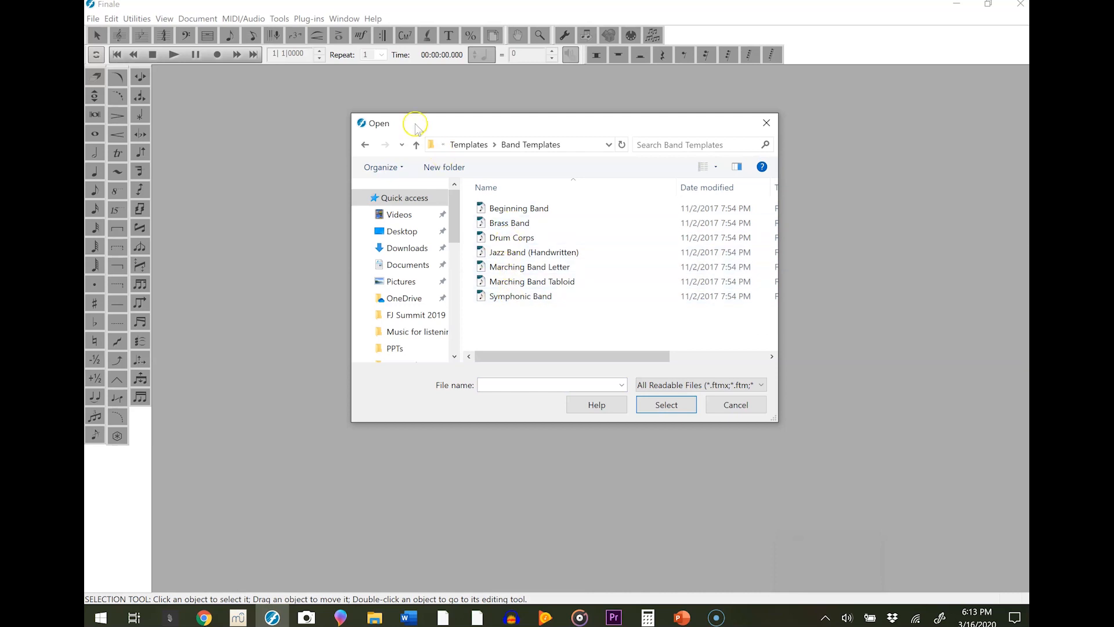
pyautogui.click(365, 145)
pyautogui.doubleClick(528, 230)
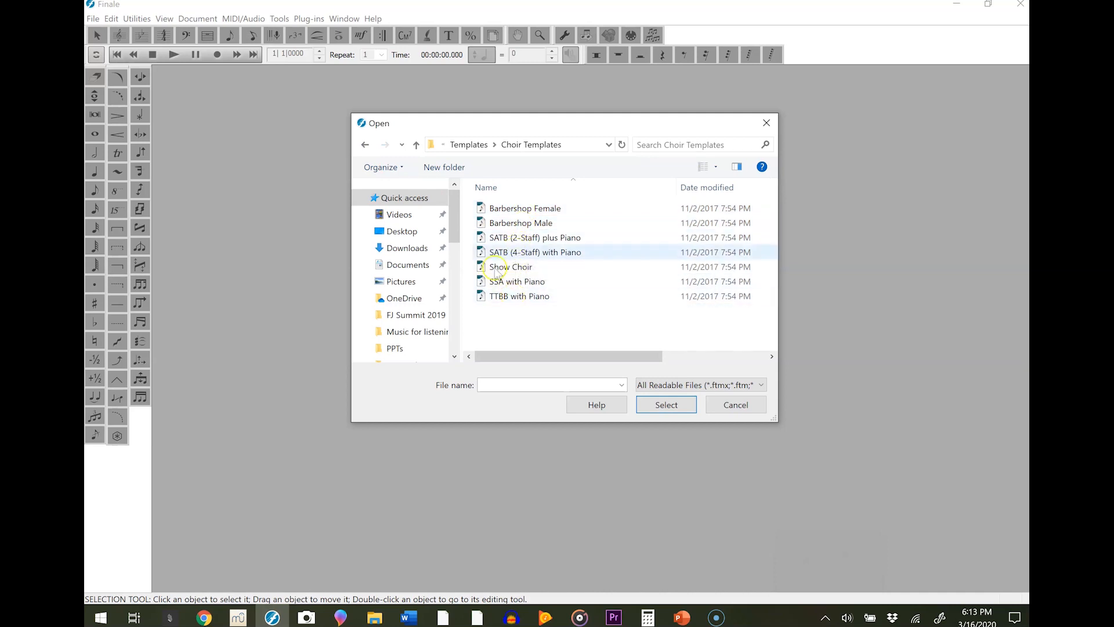
# Start a new score from the Hymnal template in the Church Templates folder
pyautogui.click(364, 144)
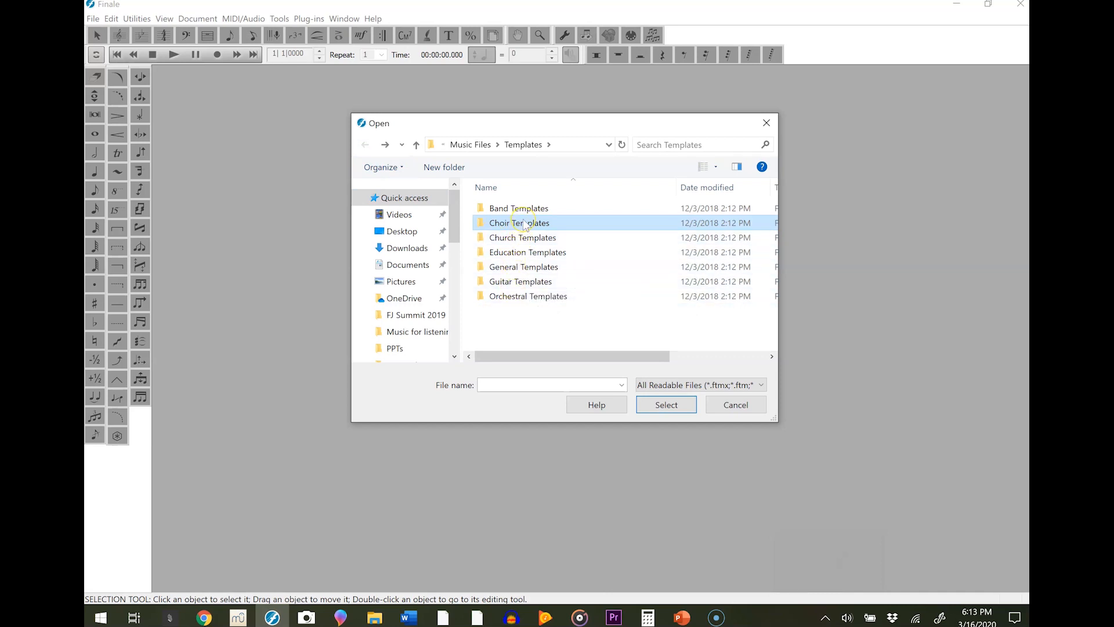
pyautogui.doubleClick(511, 239)
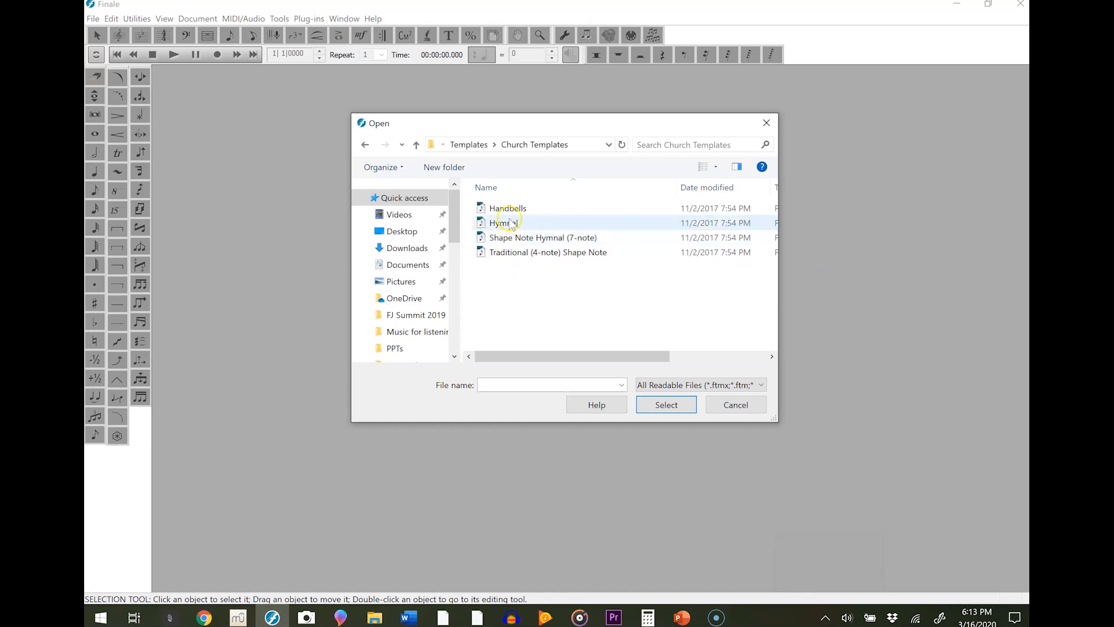
pyautogui.doubleClick(510, 225)
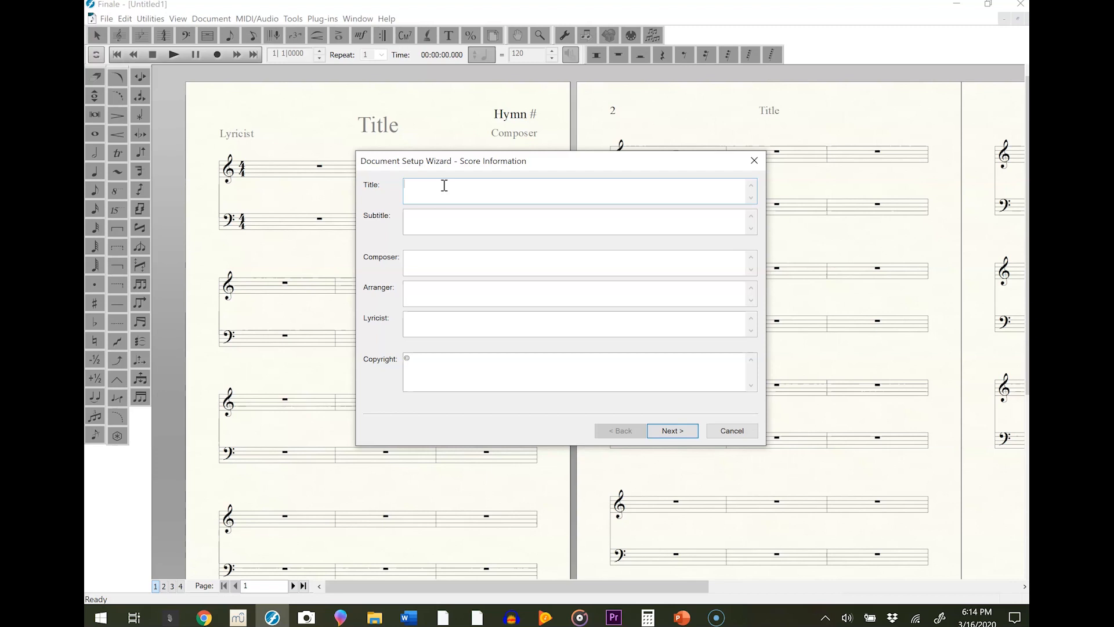
# Title the score "Father in Heaven, We Do Believe", clear the copyright symbol, and continue to the score settings
pyautogui.write('Father in Heaven, We Do Believe')
pyautogui.click(462, 218)
pyautogui.click(462, 218)
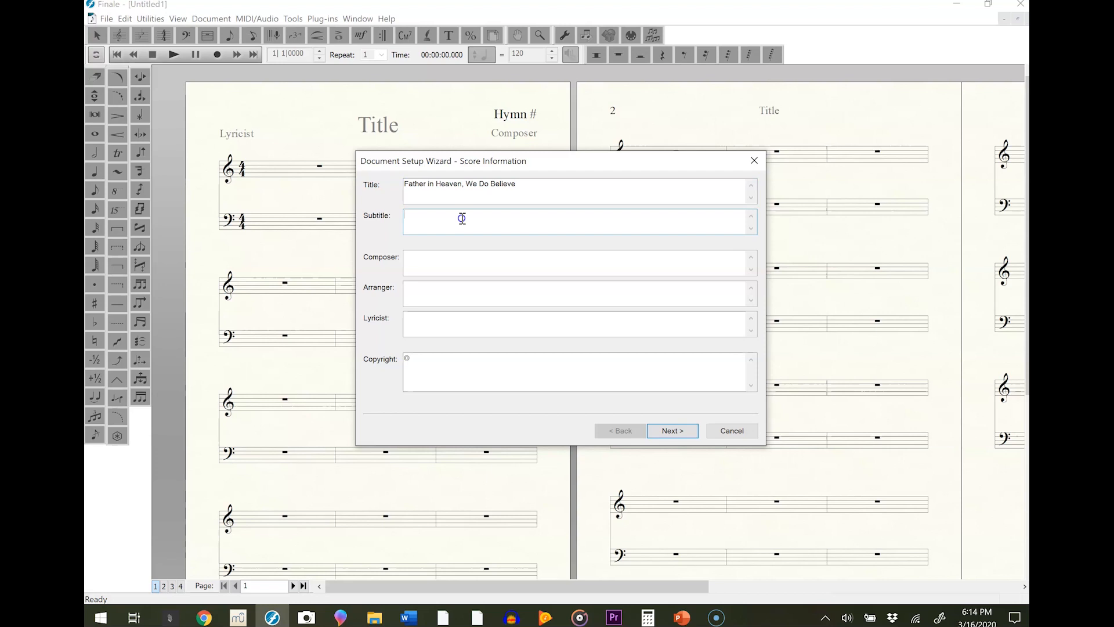
pyautogui.click(457, 255)
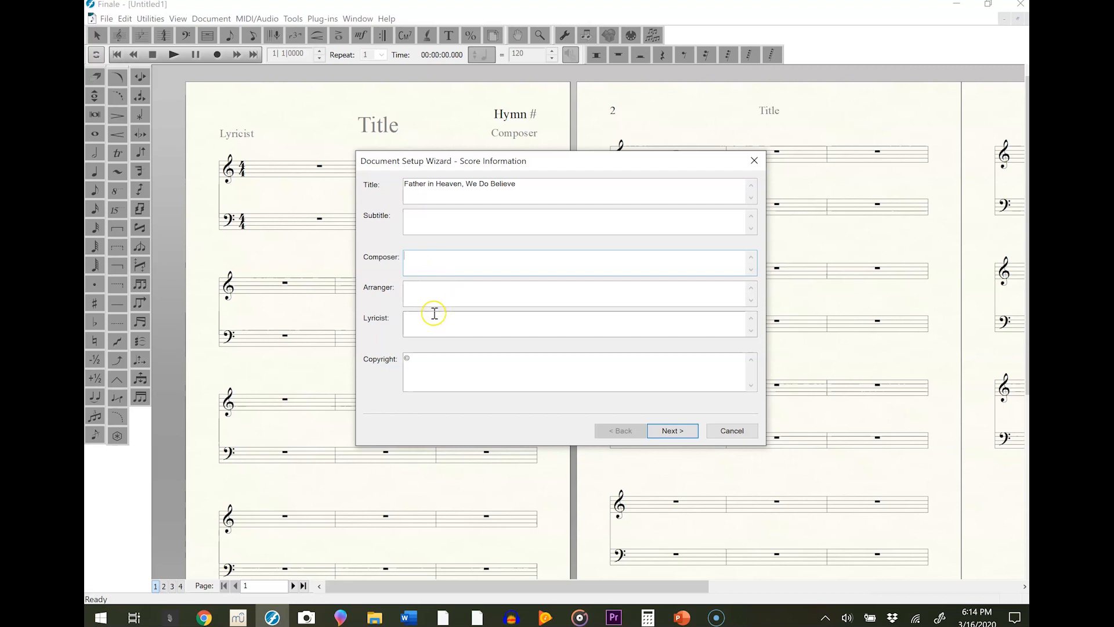
pyautogui.click(426, 358)
pyautogui.moveTo(427, 358); pyautogui.dragTo(399, 361)
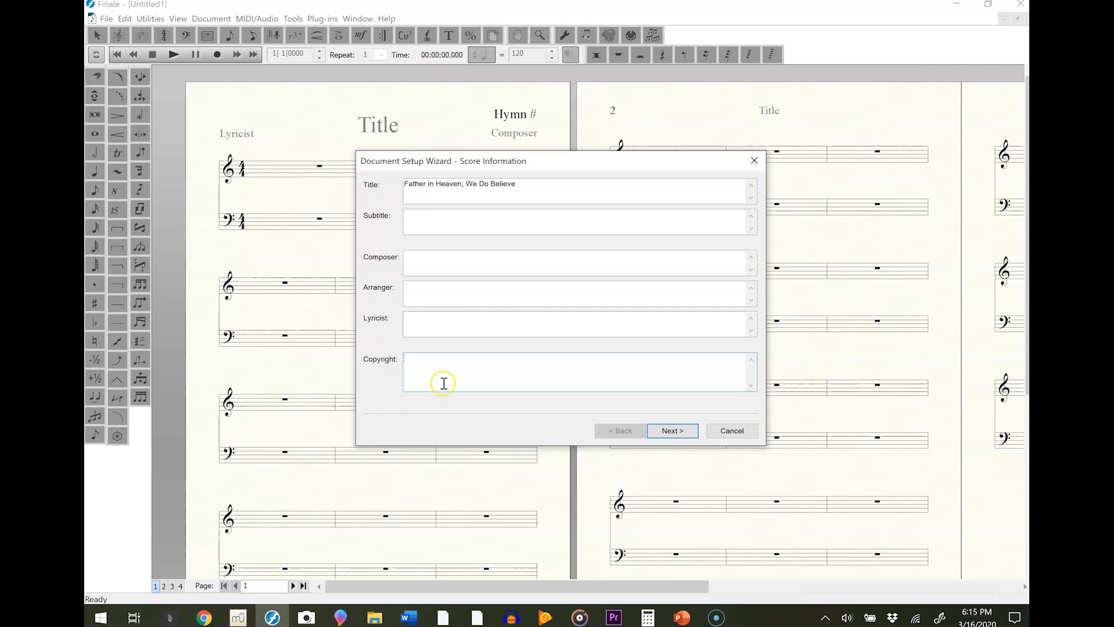
pyautogui.click(670, 432)
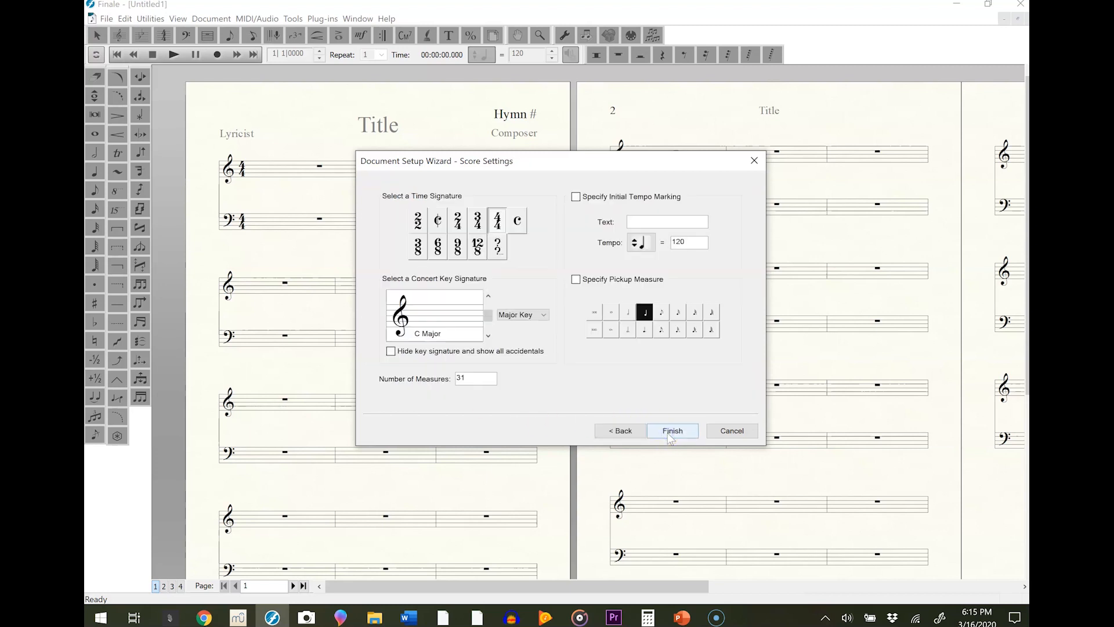
# Set the time signature to 3/4 and the concert key signature to E Flat Major
pyautogui.click(489, 224)
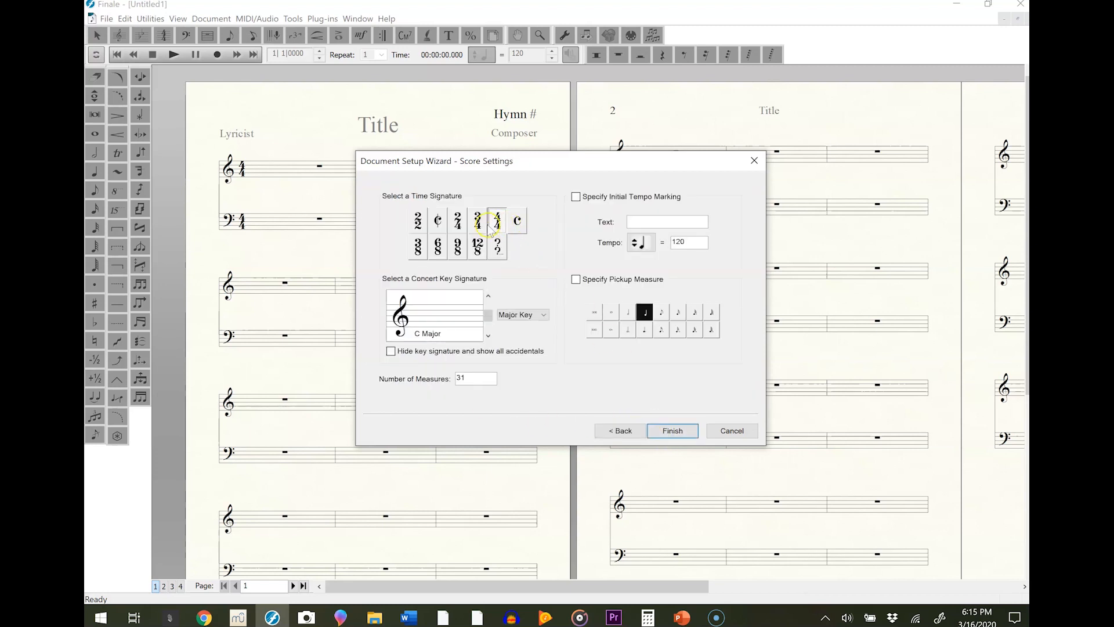
pyautogui.click(478, 222)
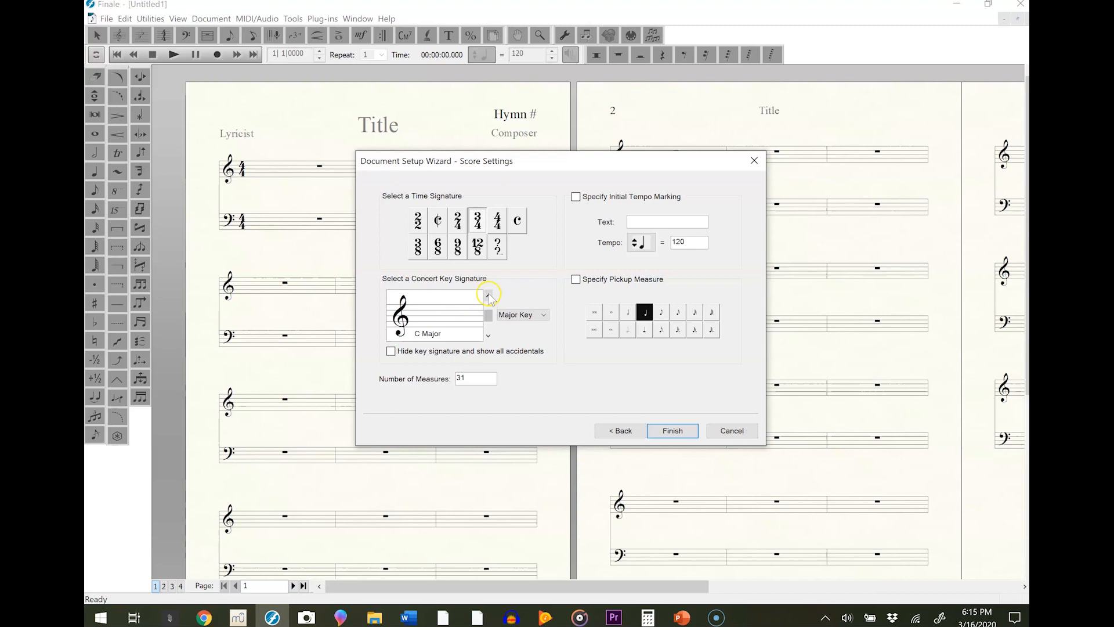
pyautogui.click(516, 317)
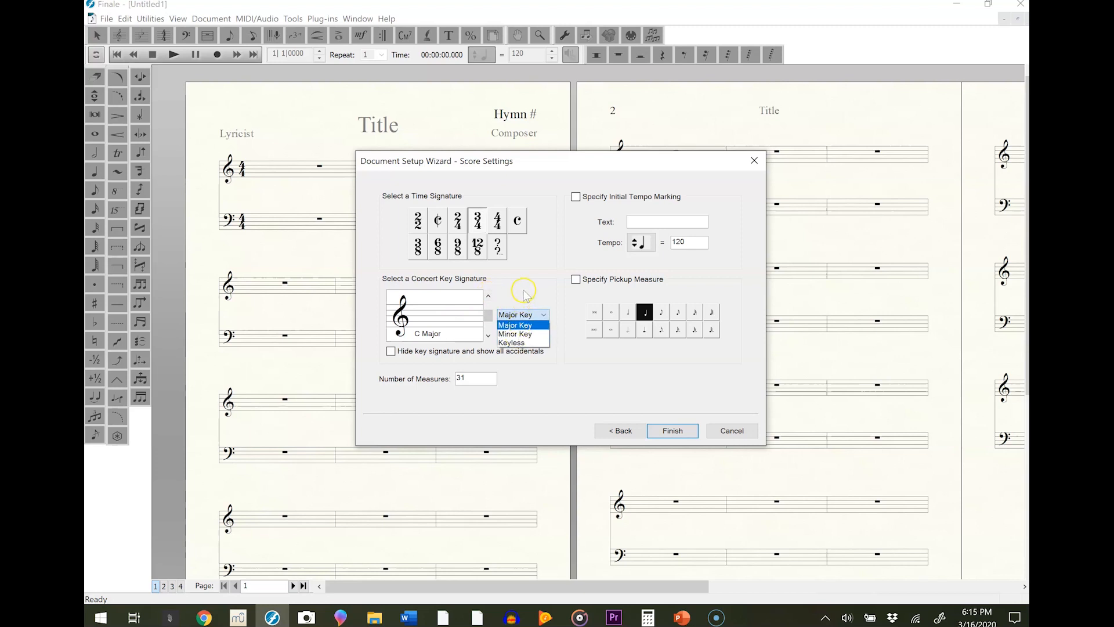
pyautogui.click(515, 325)
pyautogui.click(488, 294)
pyautogui.click(487, 294)
pyautogui.click(488, 294)
pyautogui.click(488, 294)
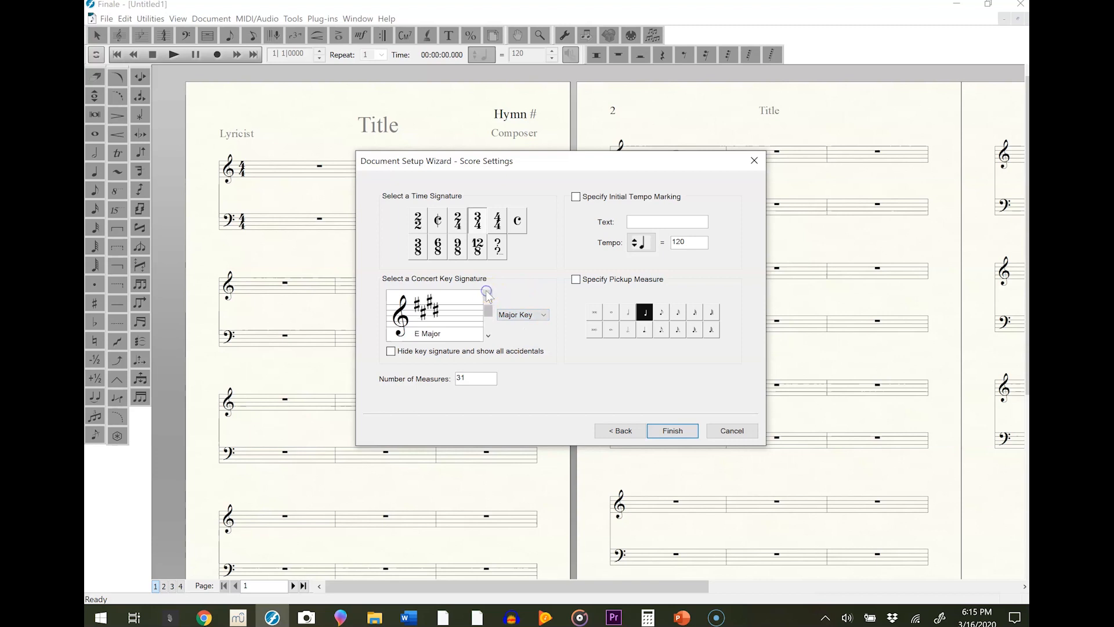
pyautogui.click(487, 335)
pyautogui.click(487, 335)
pyautogui.click(488, 336)
pyautogui.click(487, 335)
pyautogui.click(488, 336)
pyautogui.click(488, 337)
pyautogui.click(488, 336)
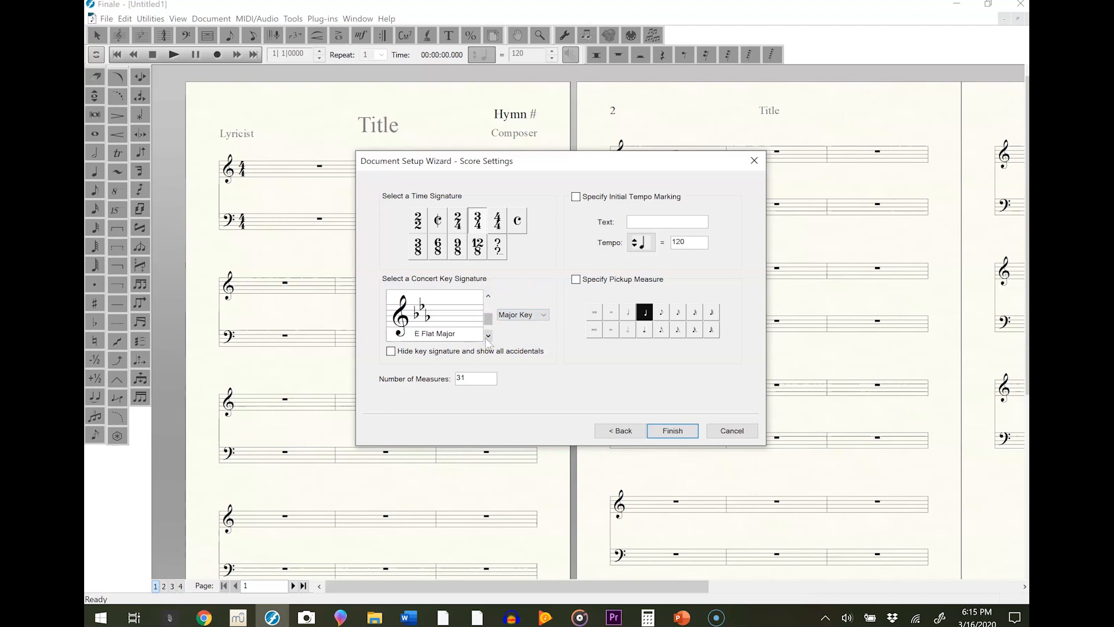
# Set the new score's number of measures to 13
pyautogui.click(475, 377)
pyautogui.moveTo(476, 377); pyautogui.dragTo(448, 376)
pyautogui.click(563, 362)
pyautogui.write('13')
# Specify the initial tempo marking "With conviction" with quarter note = 80 and finish the document setup
pyautogui.click(575, 197)
pyautogui.click(641, 219)
pyautogui.write('With conviction')
pyautogui.click(635, 244)
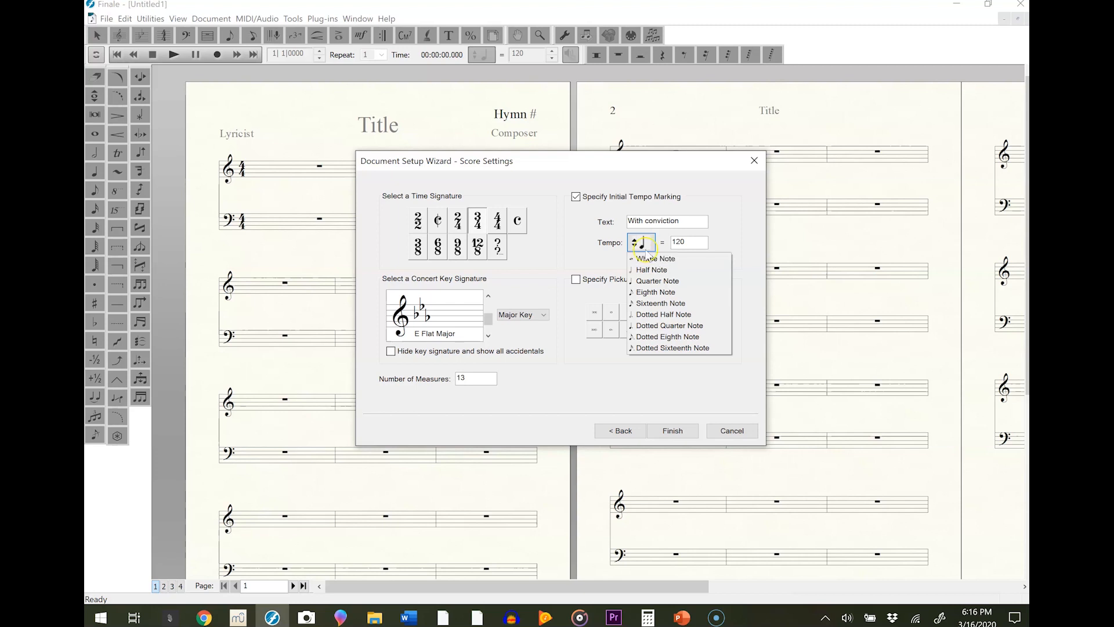
pyautogui.click(654, 270)
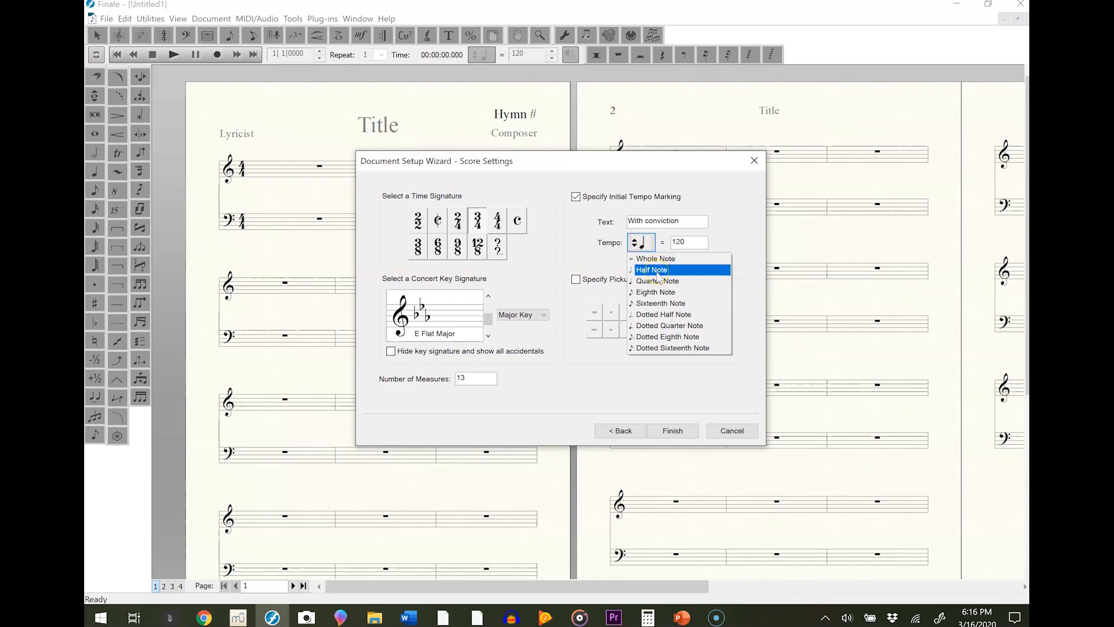
pyautogui.click(653, 262)
pyautogui.click(691, 242)
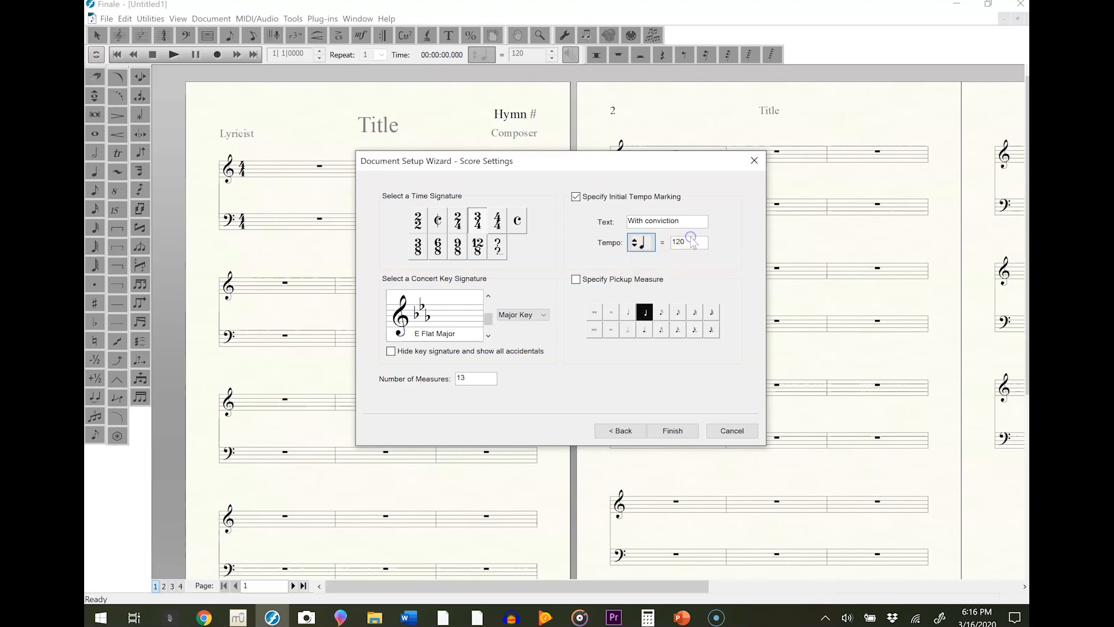
pyautogui.doubleClick(691, 242)
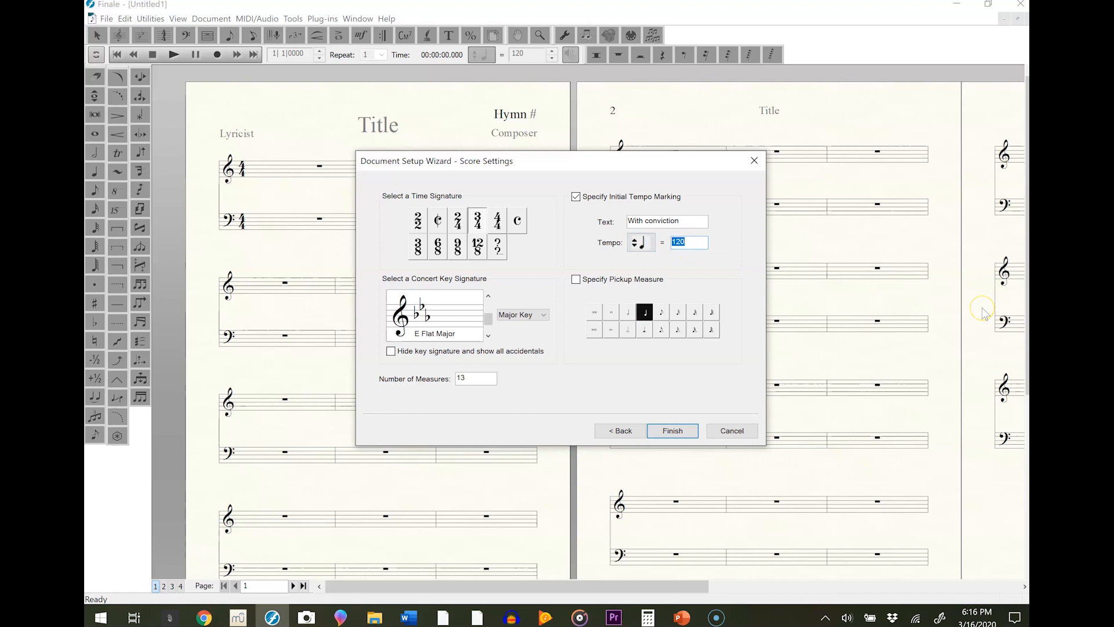
pyautogui.write('80')
pyautogui.click(674, 431)
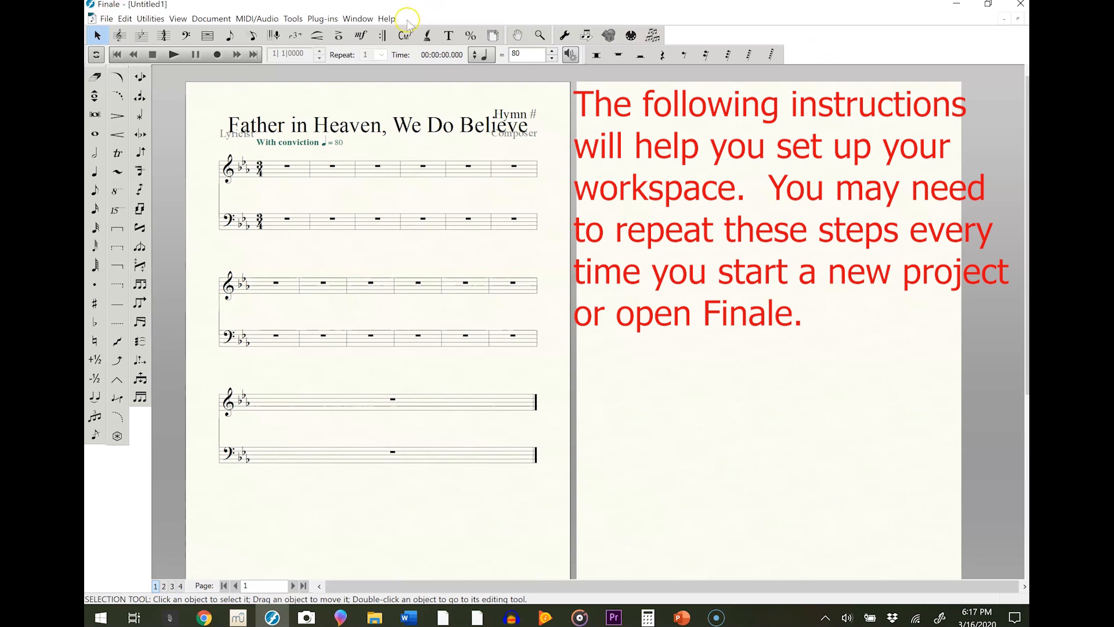
# View the available help resources and check which tool palettes are shown in the workspace
pyautogui.click(385, 19)
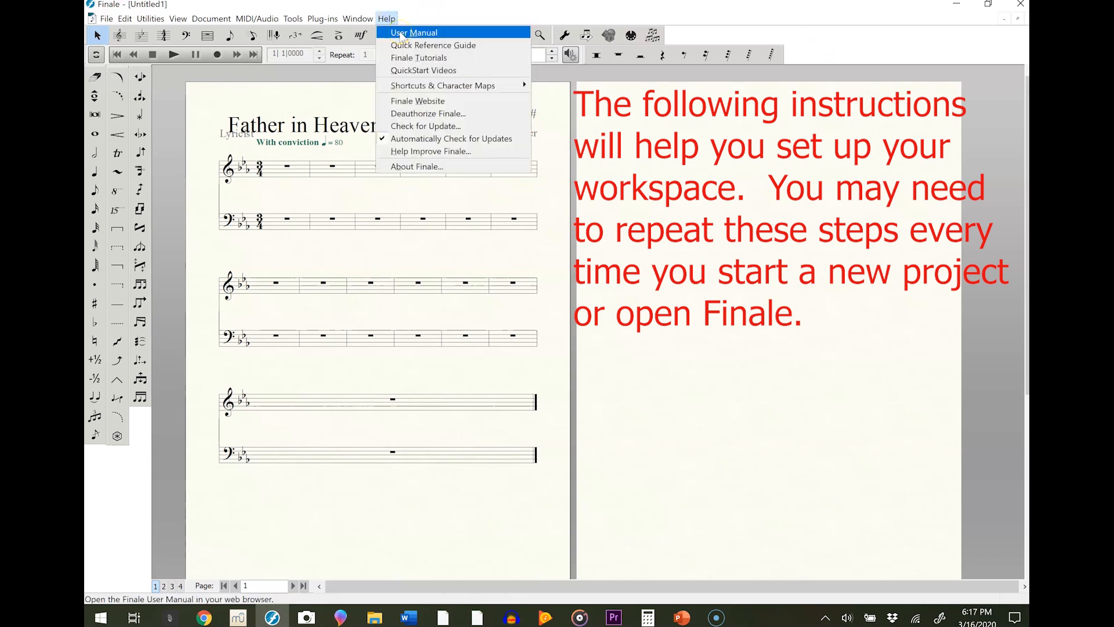
pyautogui.click(870, 47)
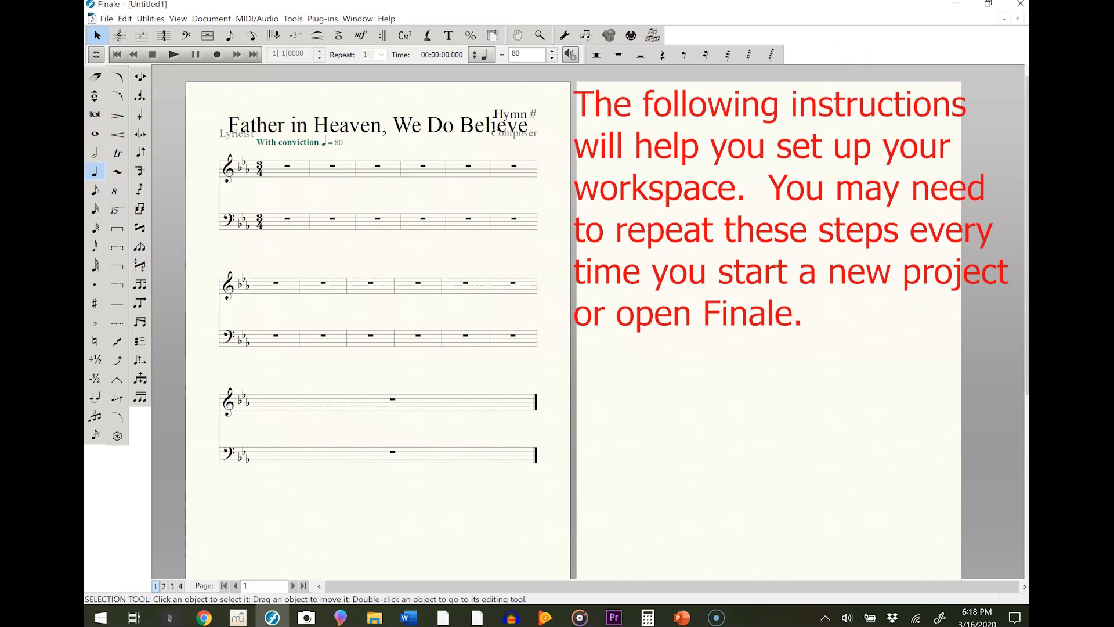
pyautogui.rightClick(852, 47)
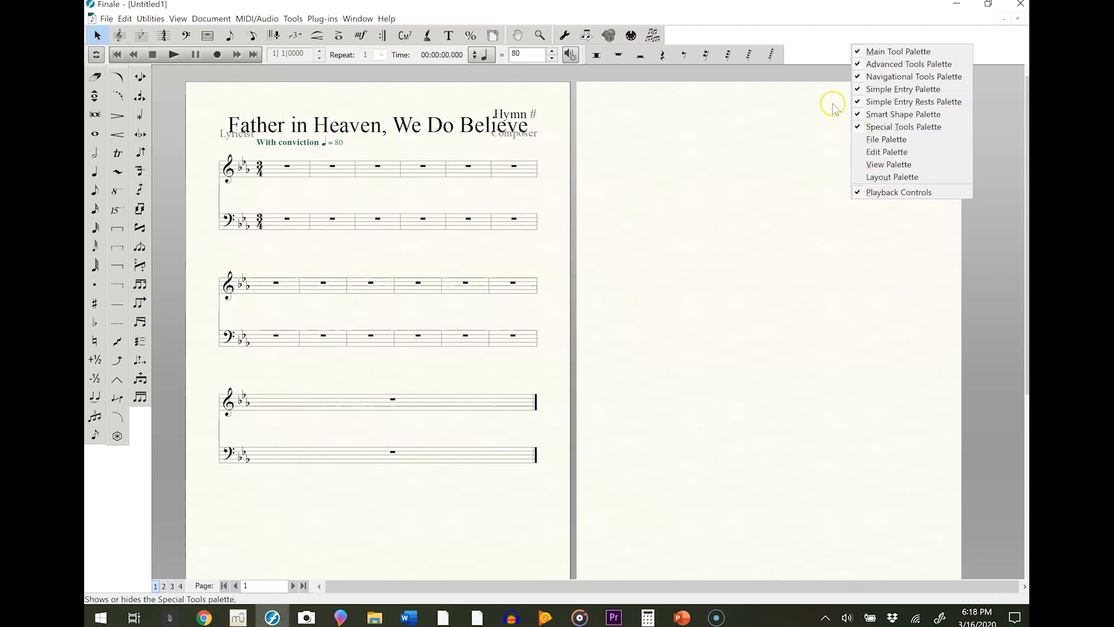
pyautogui.click(821, 53)
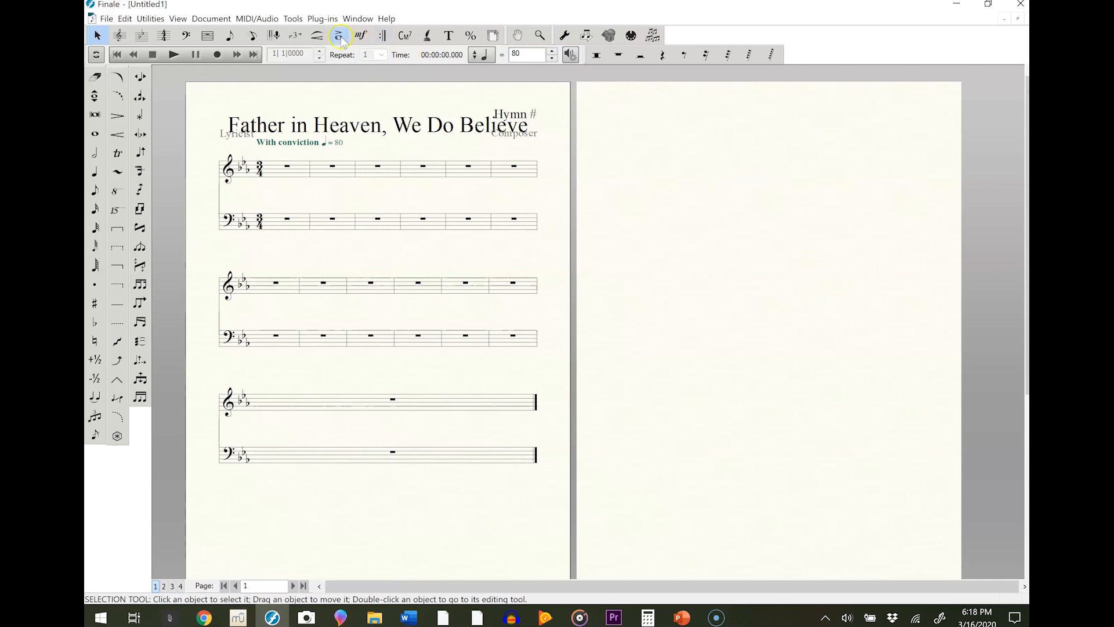
# Review the Palettes and Backgrounds preferences and the auto-save setting in the Save preferences, and accept them
pyautogui.click(125, 19)
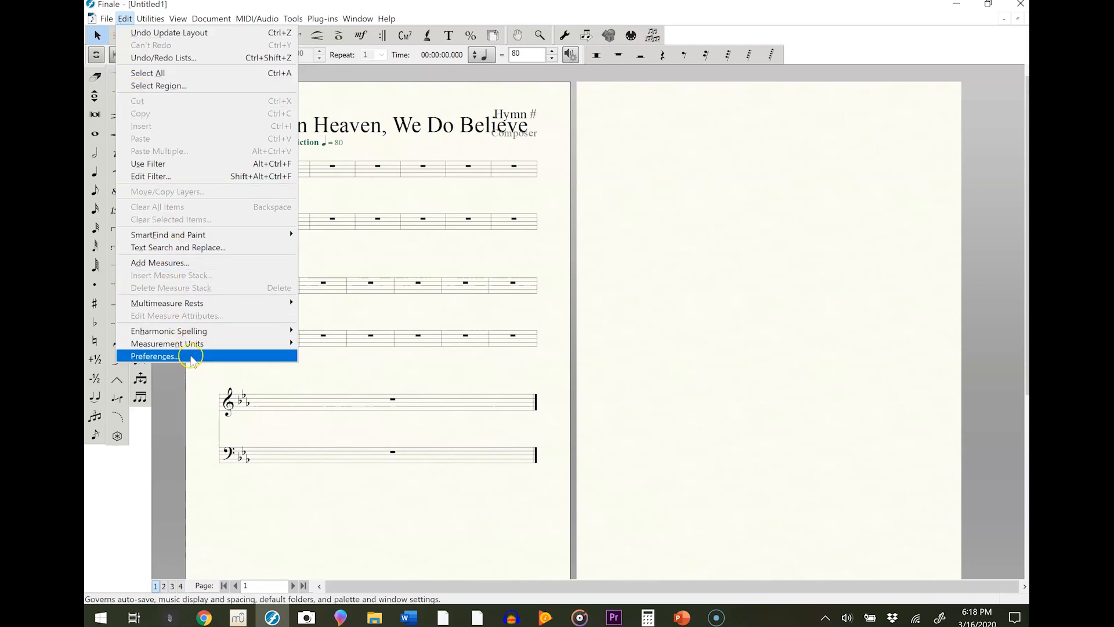
pyautogui.click(191, 357)
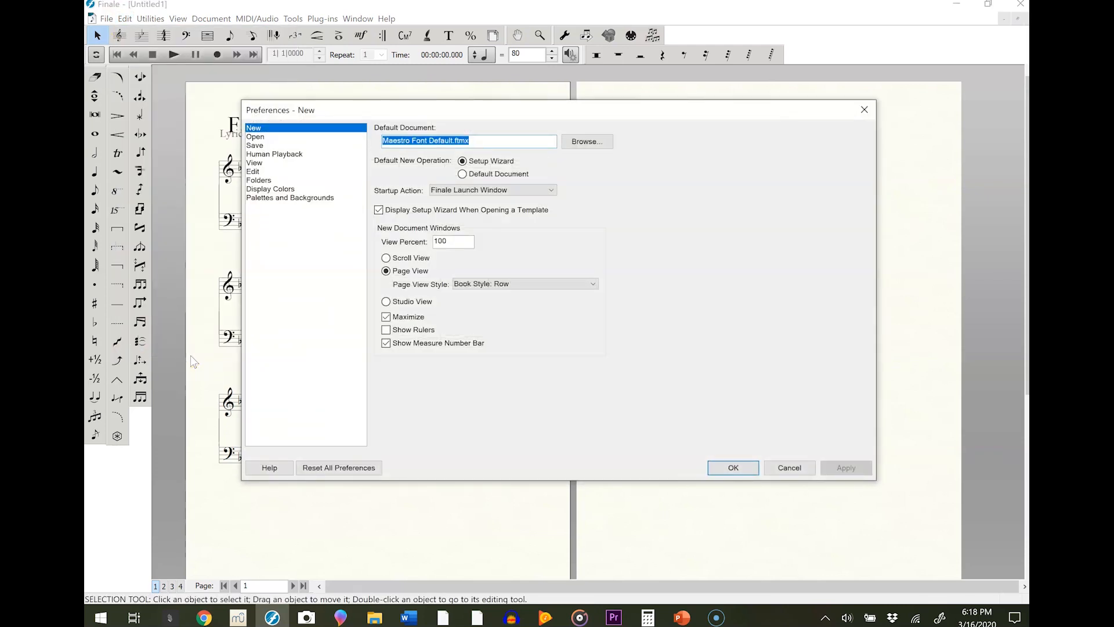
pyautogui.click(263, 198)
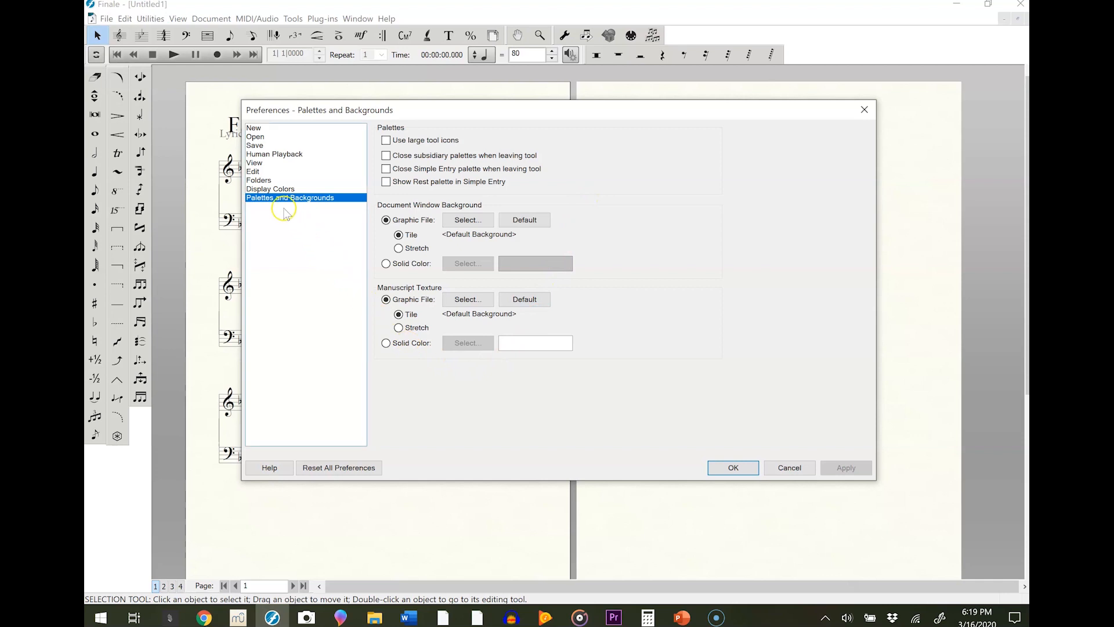
pyautogui.click(259, 146)
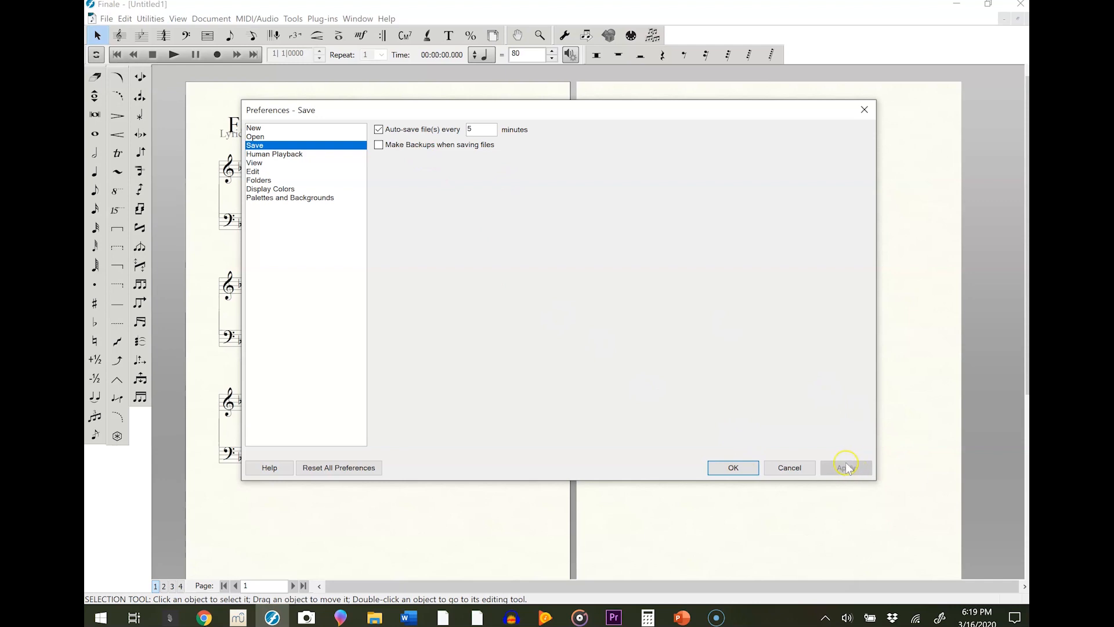
pyautogui.click(729, 468)
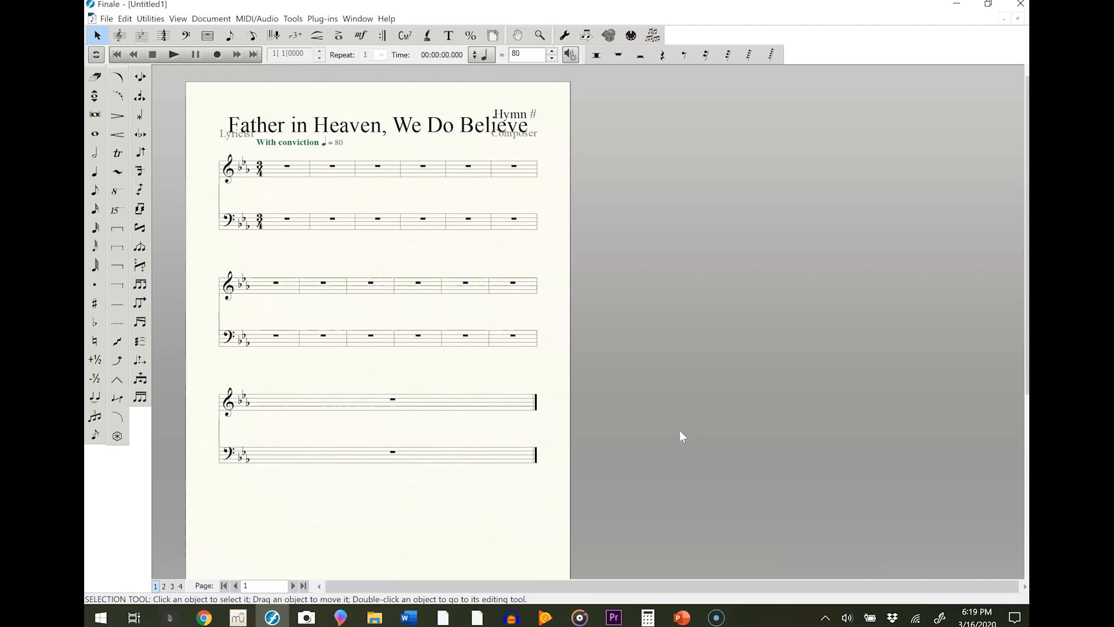
# Zoom in on the score to 200% and look at the available zoom options
pyautogui.hotkey('ctrl', '=')
pyautogui.hotkey('ctrl', '=')
pyautogui.hotkey('ctrl', '=')
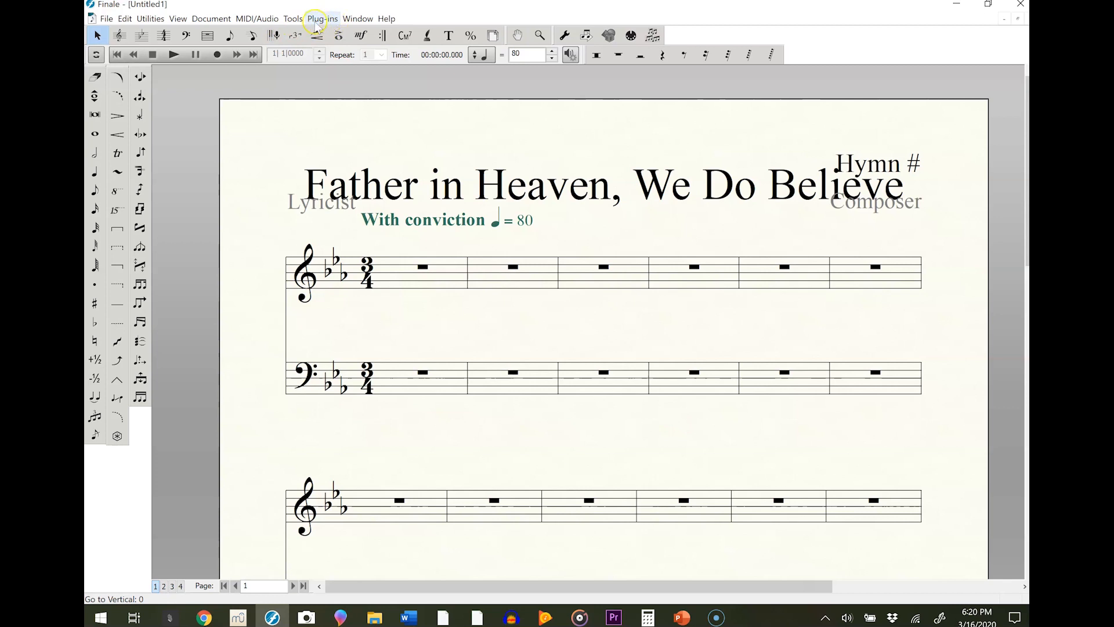
pyautogui.click(180, 19)
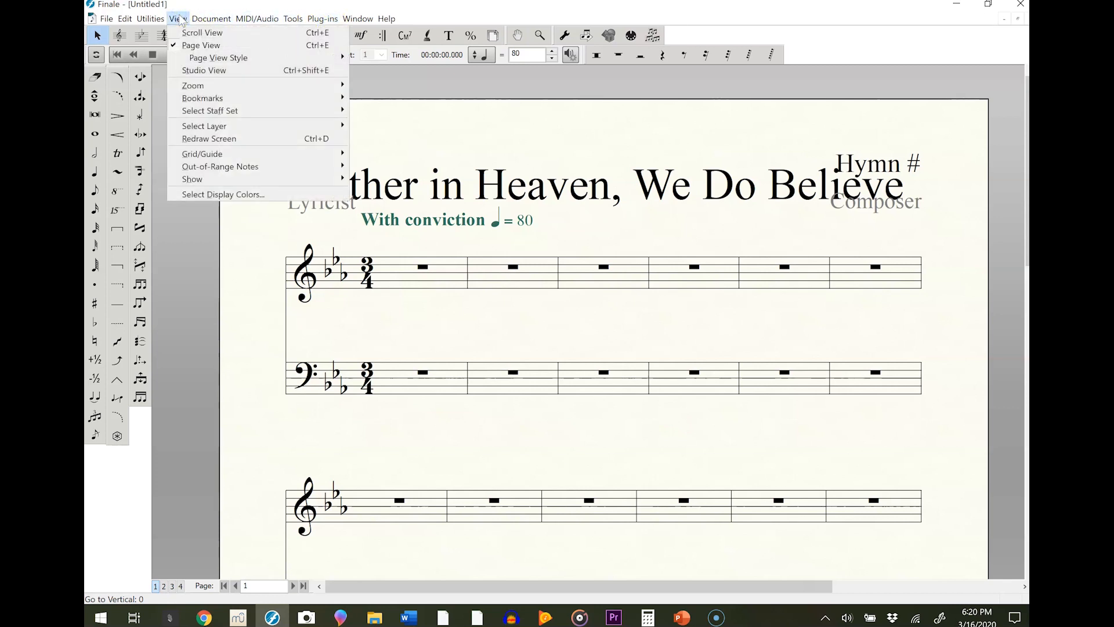
pyautogui.click(232, 85)
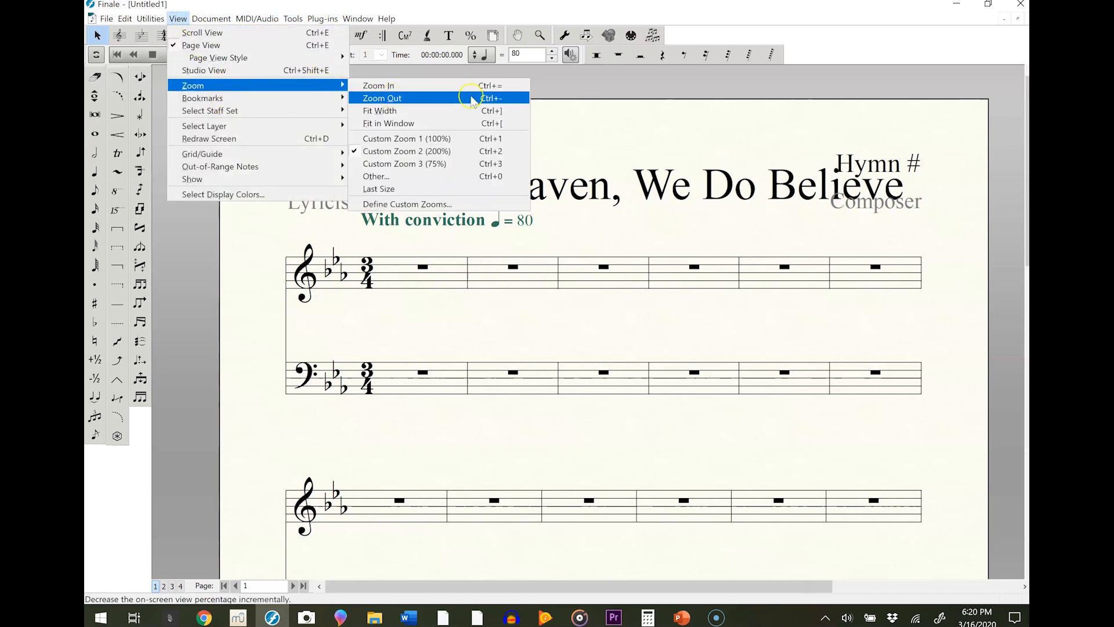
pyautogui.click(841, 48)
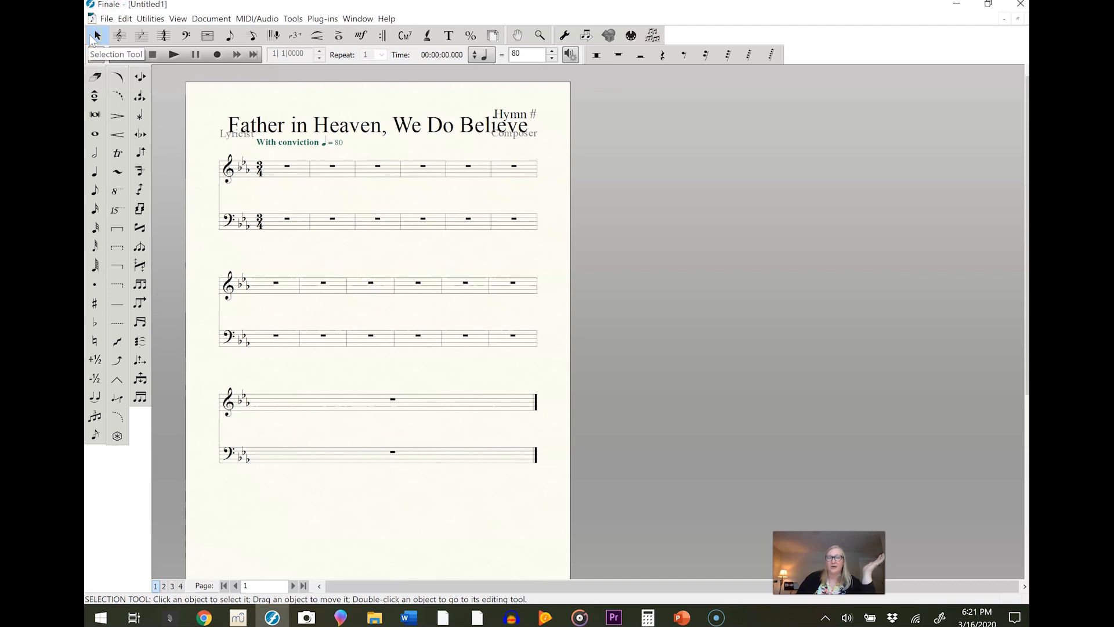
# Move the title "Father in Heaven, We Do Believe" up, clear of the Lyricist and Composer text
pyautogui.click(324, 127)
pyautogui.moveTo(324, 127); pyautogui.dragTo(322, 102)
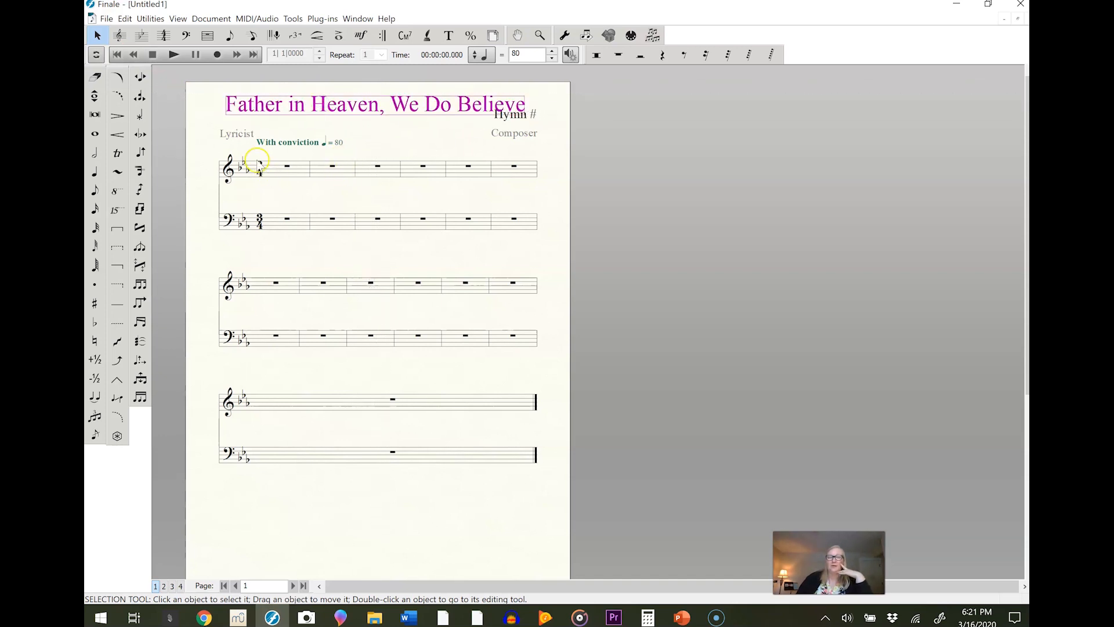
# Delete the Lyricist and Composer text blocks from the page
pyautogui.click(237, 134)
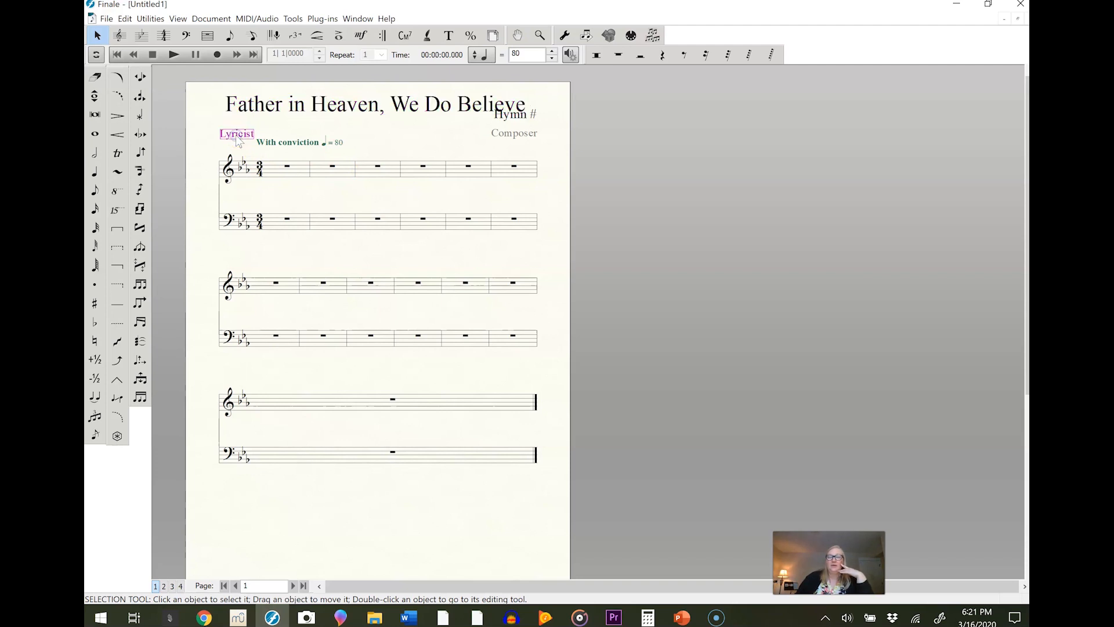
pyautogui.press('Delete')
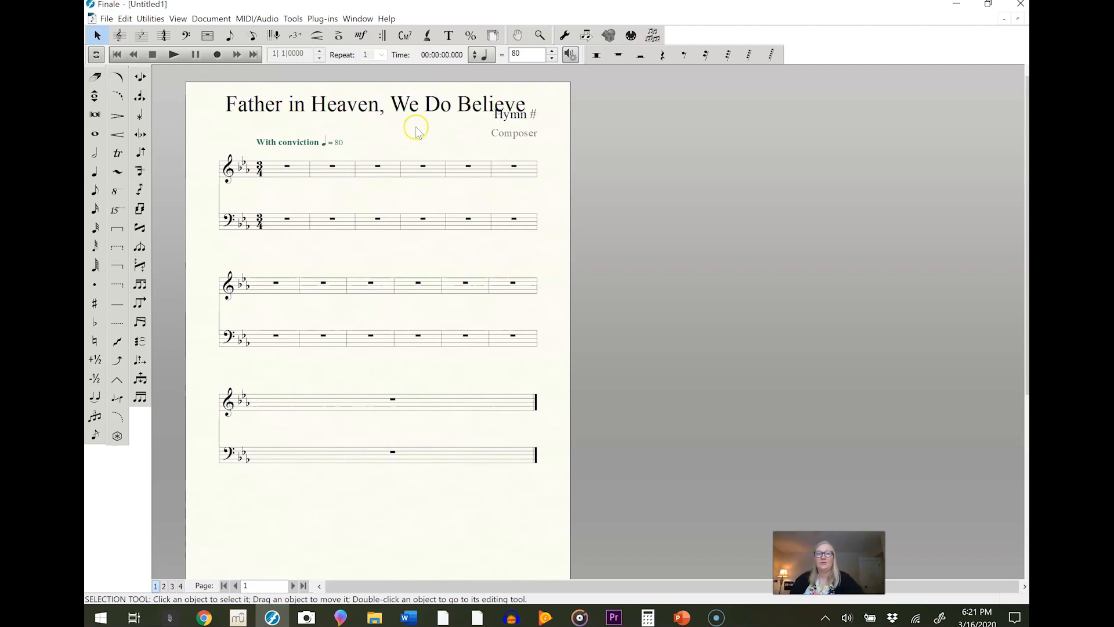
pyautogui.click(516, 134)
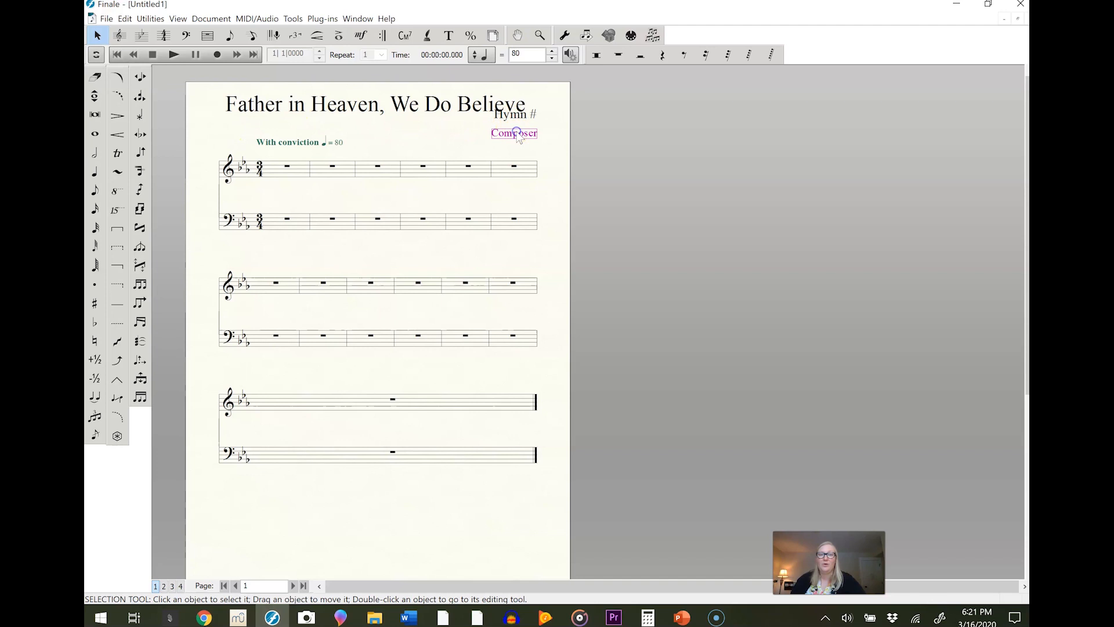
pyautogui.press('Delete')
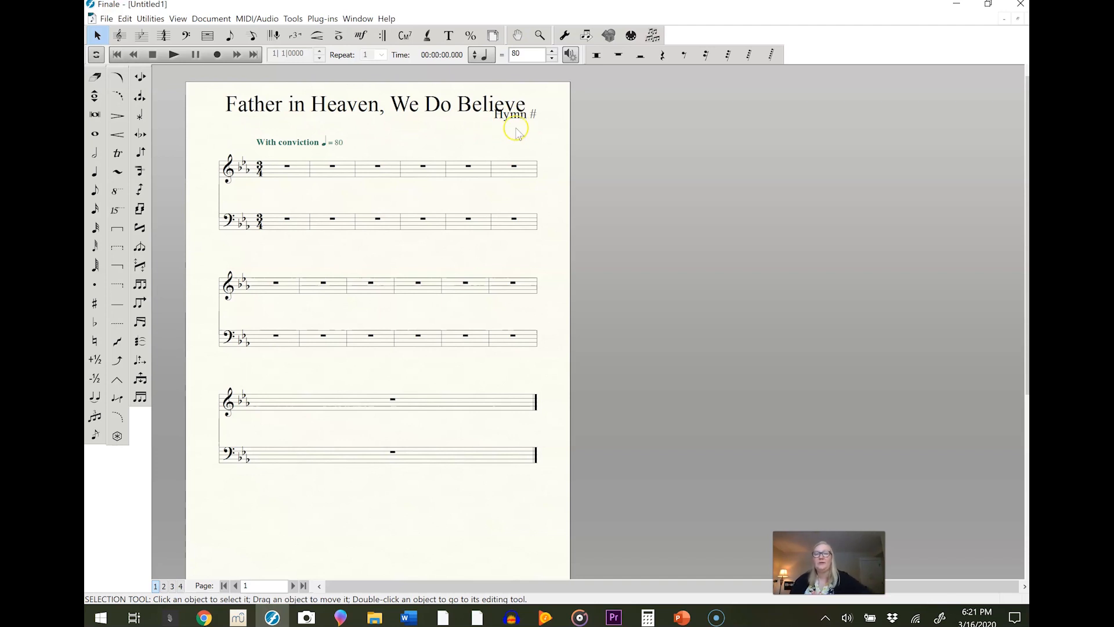
# Move the title left and slightly down, clear of the "Hymn #" text, and shift "Hymn #" slightly right
pyautogui.click(437, 107)
pyautogui.moveTo(437, 107); pyautogui.dragTo(397, 112)
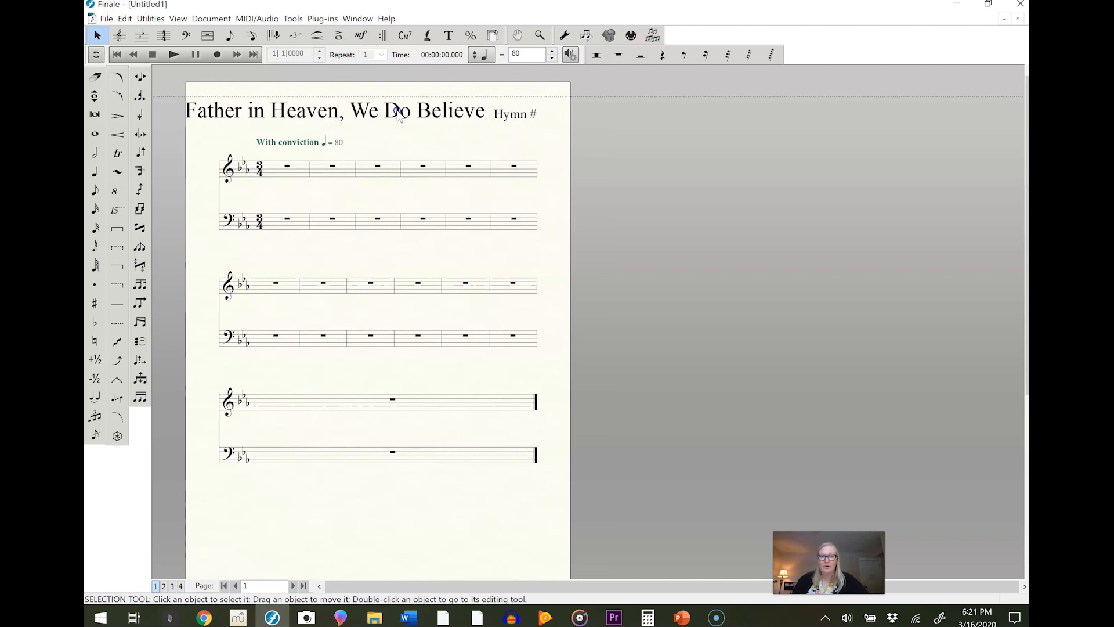
pyautogui.moveTo(500, 116); pyautogui.dragTo(509, 115)
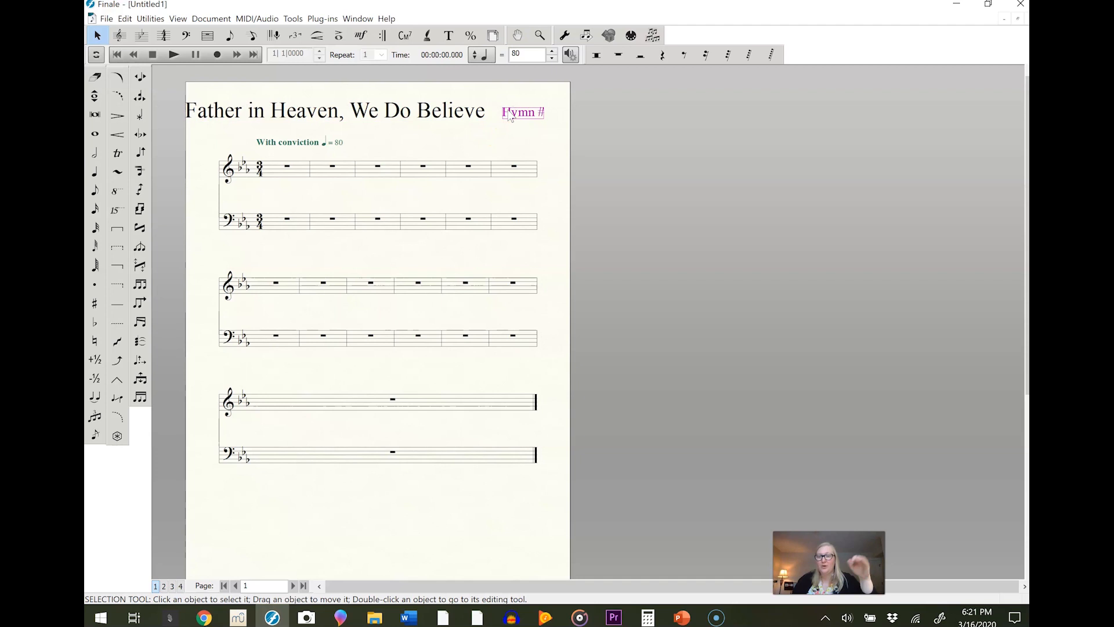
# Replace the "Hymn #" text beside the title with the hymn number 180
pyautogui.click(509, 114)
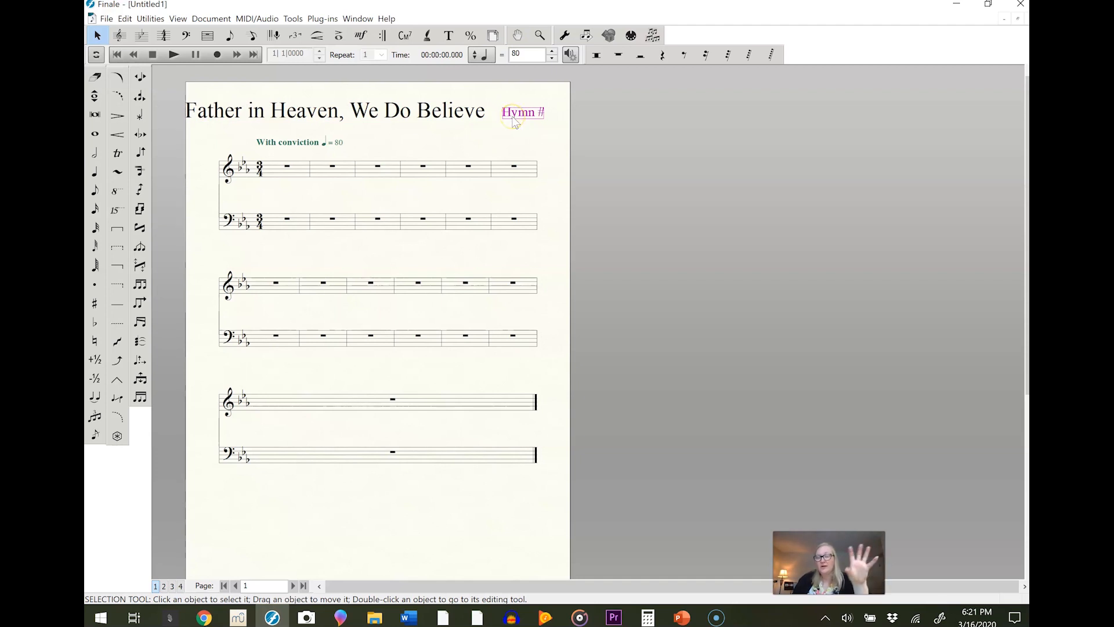
pyautogui.rightClick(513, 115)
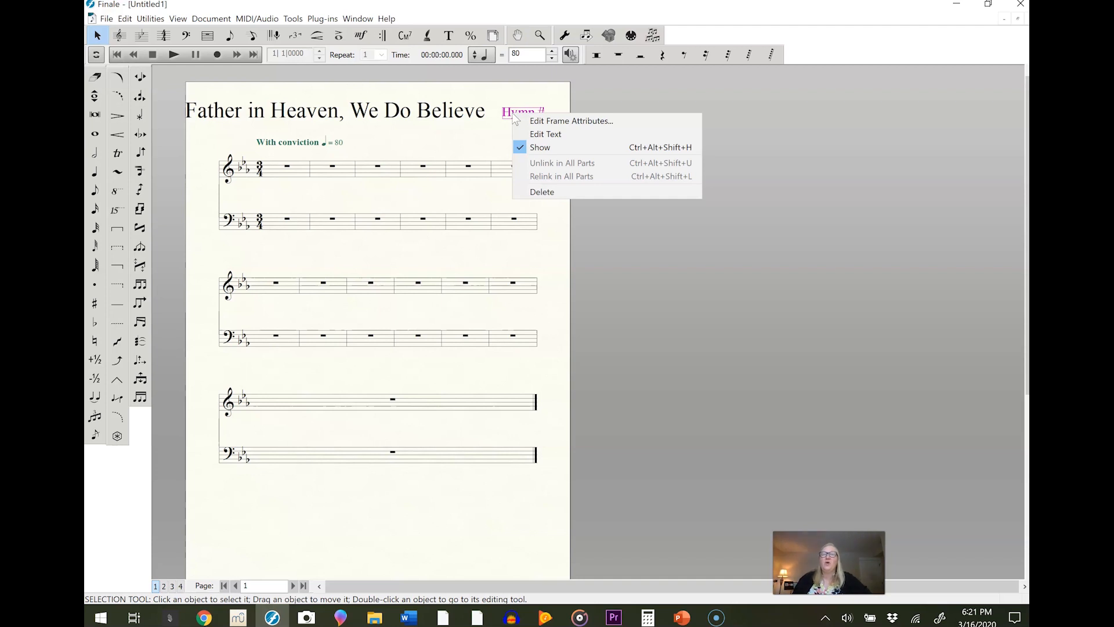
pyautogui.click(537, 137)
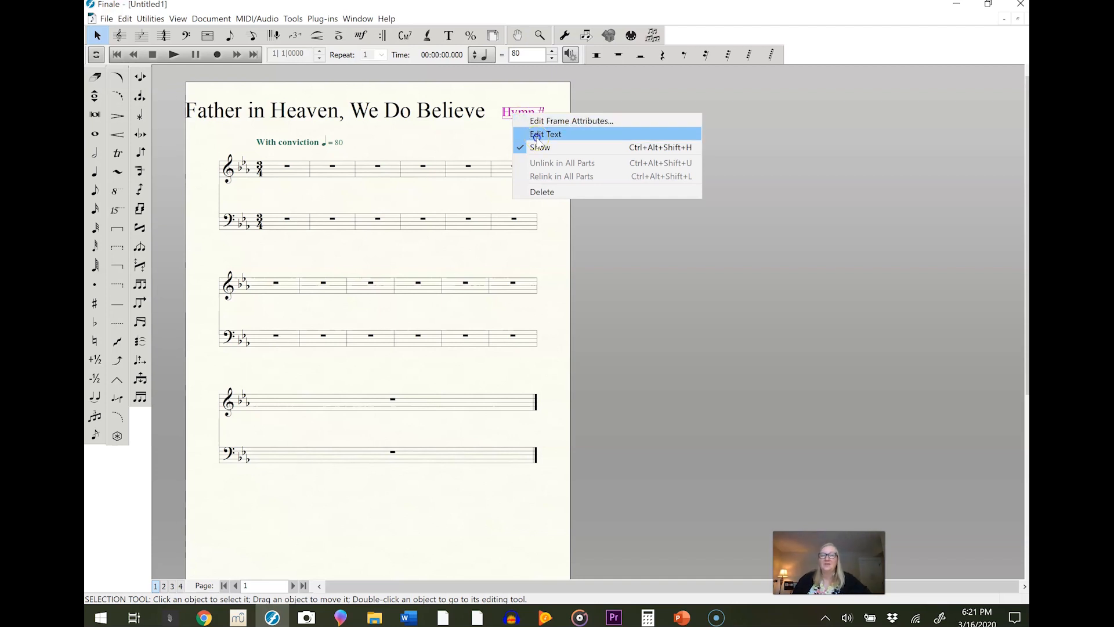
pyautogui.click(617, 162)
pyautogui.press('BackSpace')
pyautogui.press('BackSpace')
pyautogui.press('BackSpace')
pyautogui.press('BackSpace')
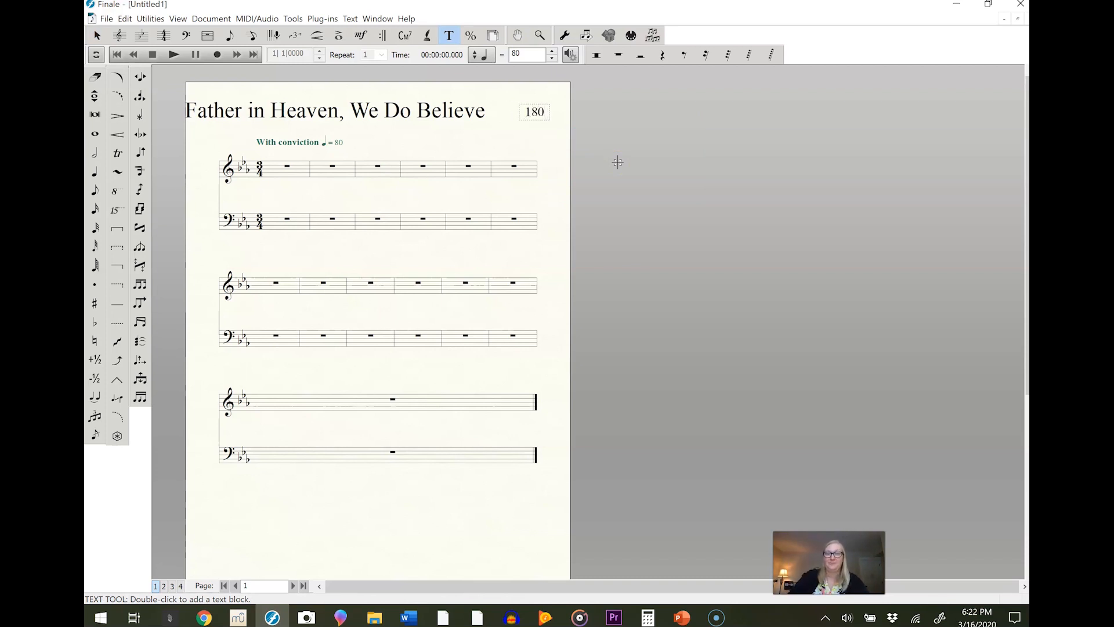
pyautogui.click(614, 163)
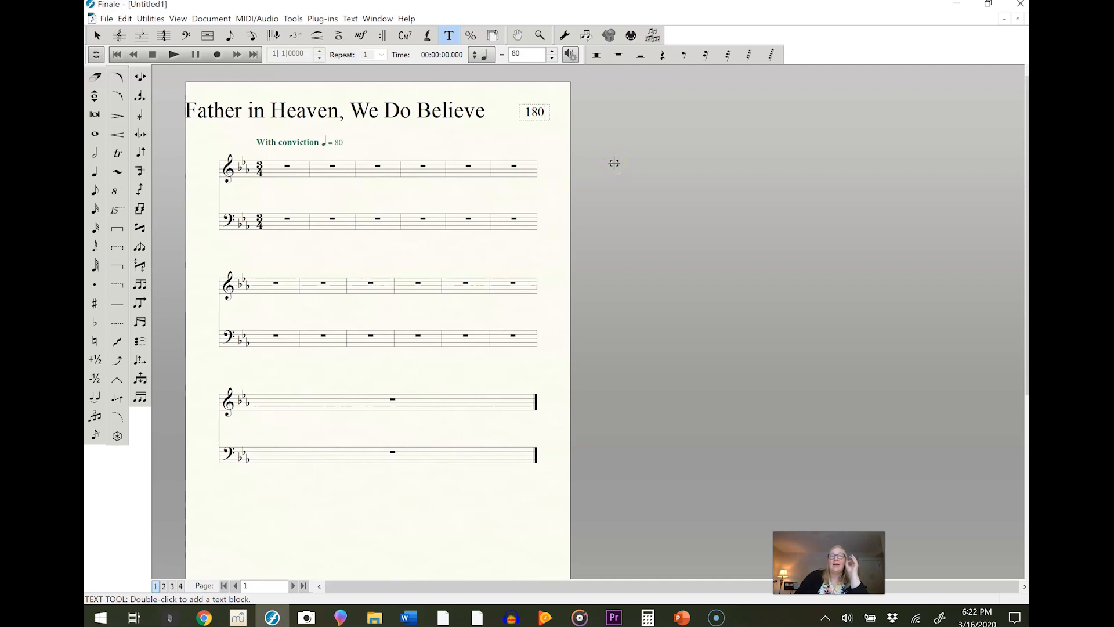
# Review the font, size, style and frame options available for the hymn number text
pyautogui.click(463, 60)
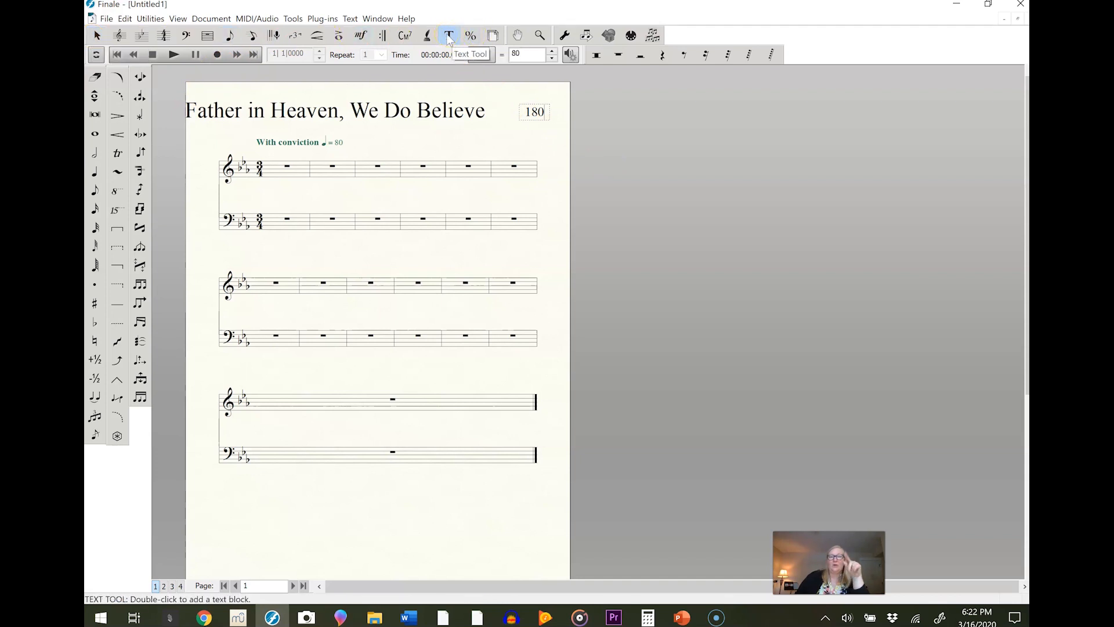
pyautogui.click(350, 18)
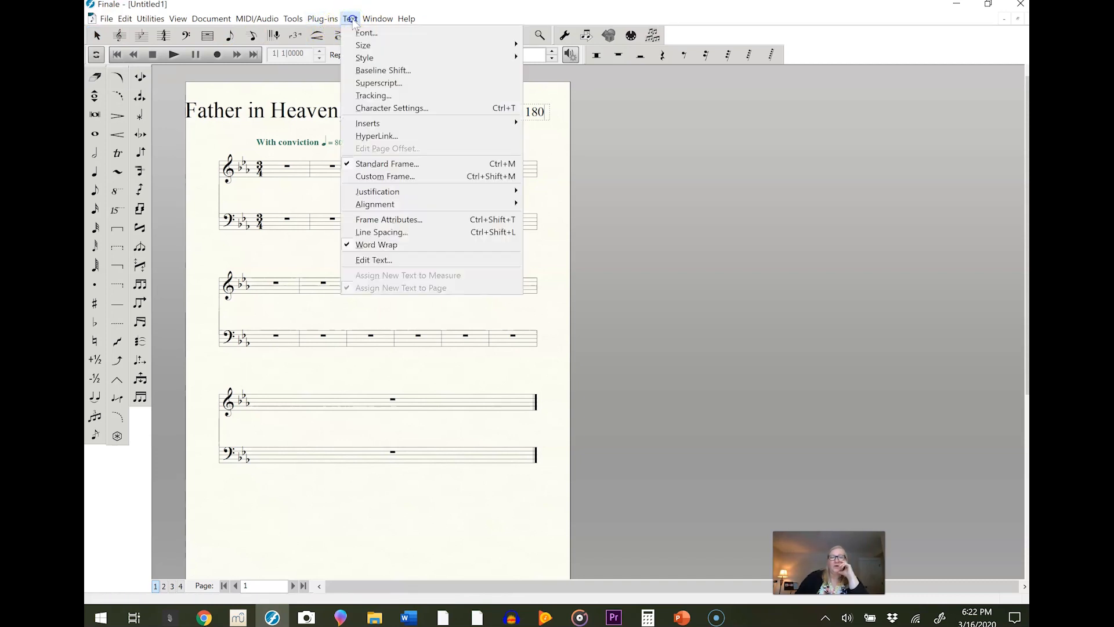
pyautogui.click(361, 34)
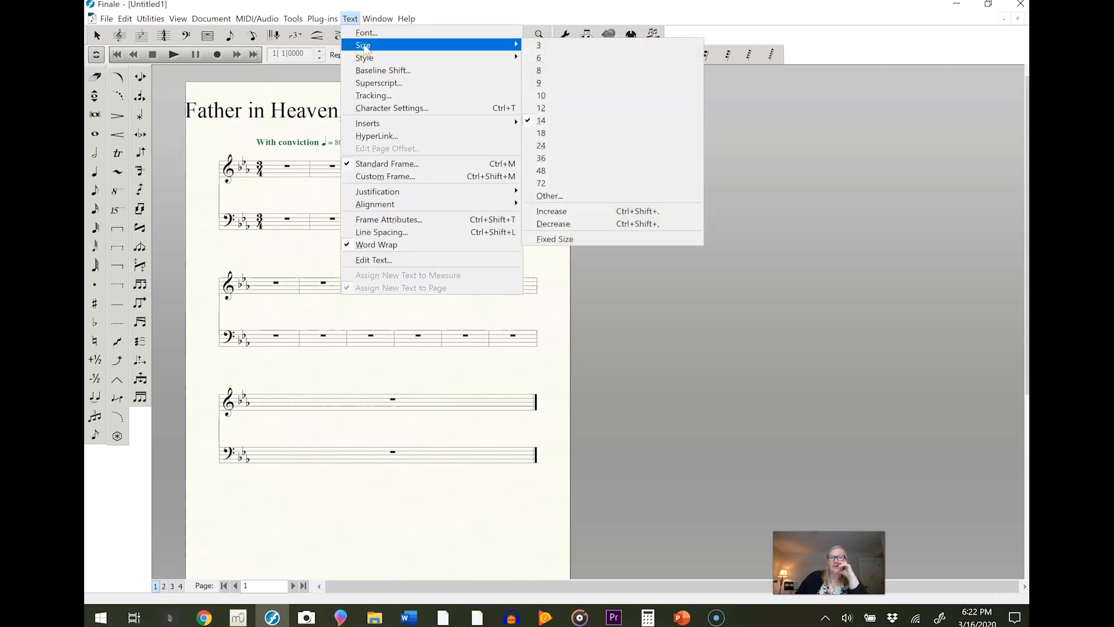
pyautogui.moveTo(365, 58)
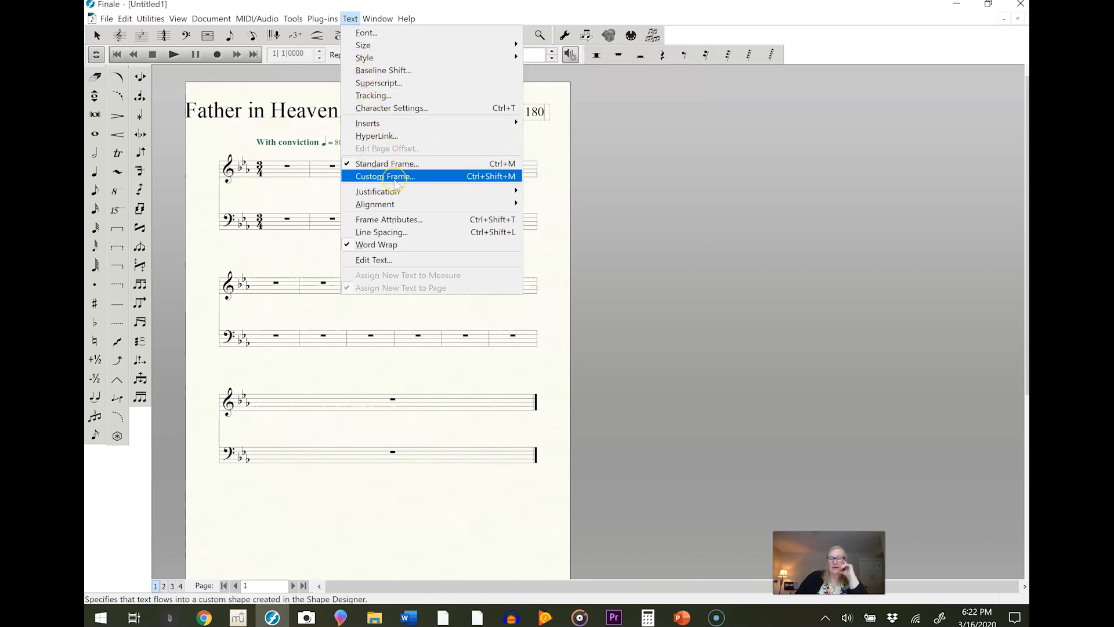
pyautogui.click(395, 182)
# Move the title right so it sits within the page, and align the tempo marking with the left end of the first staff
pyautogui.click(97, 36)
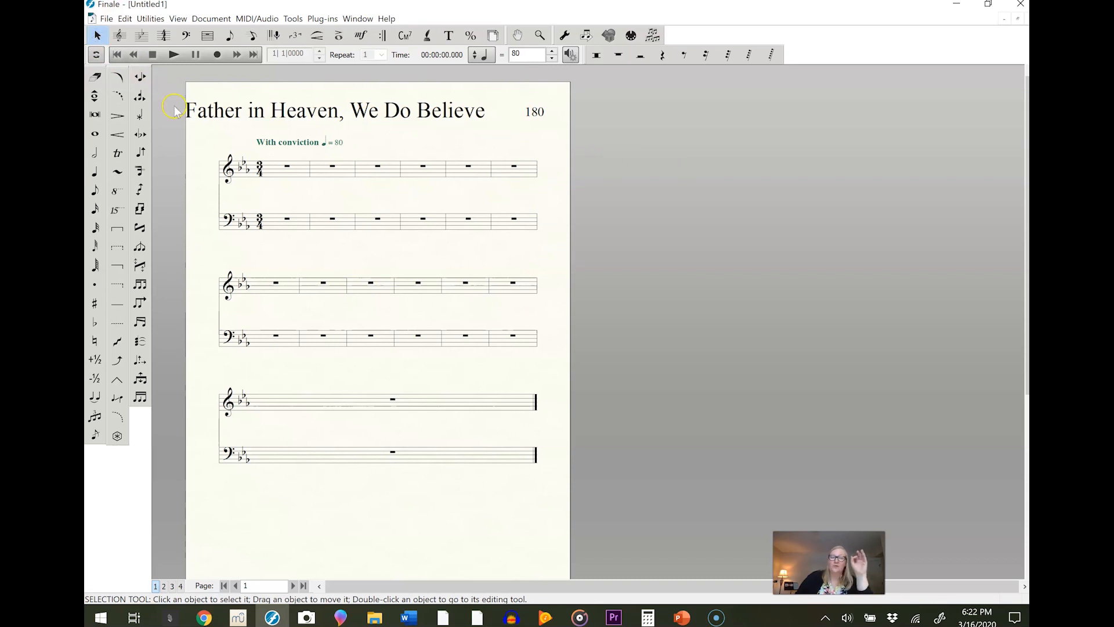
pyautogui.moveTo(226, 111); pyautogui.dragTo(257, 145)
pyautogui.click(294, 142)
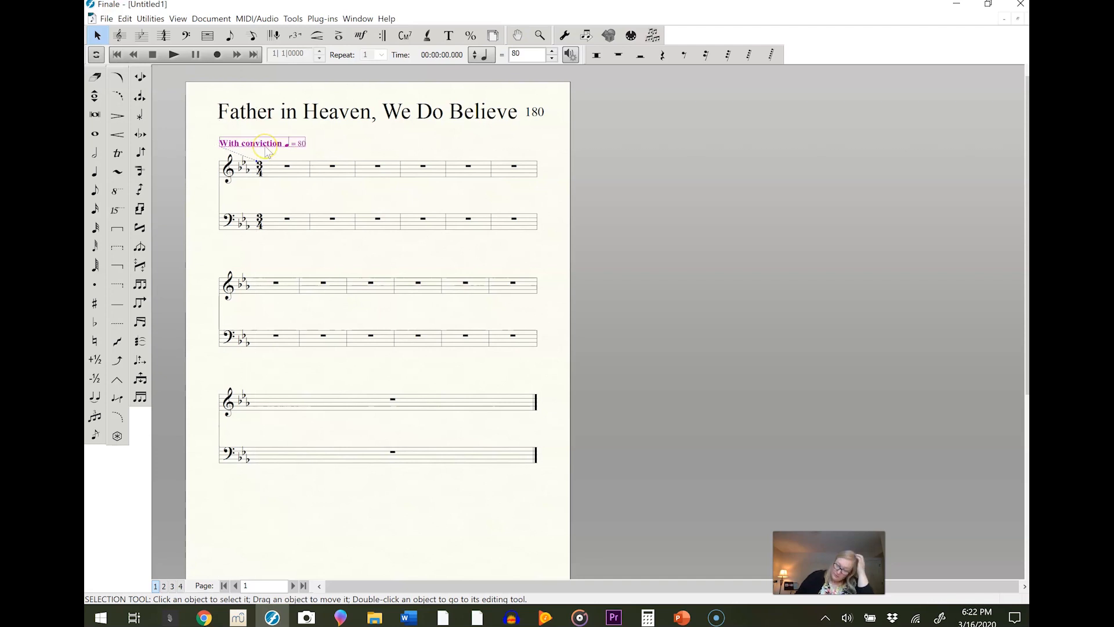
# Edit the tempo expression's text so the range after "With conviction" and the quarter note reads 80-96
pyautogui.click(273, 143)
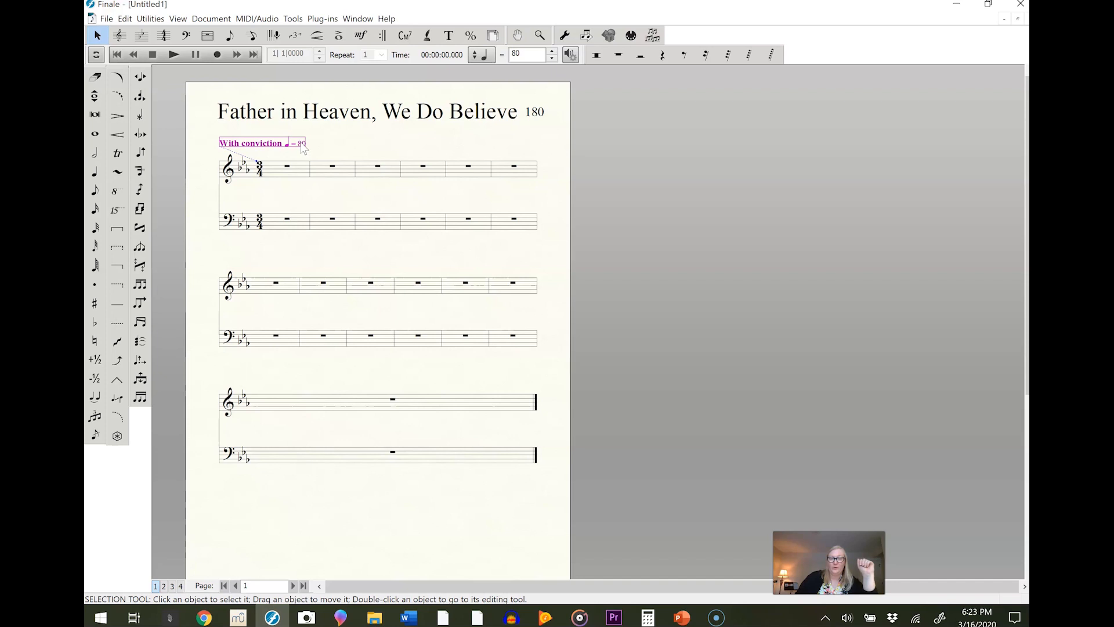
pyautogui.rightClick(301, 148)
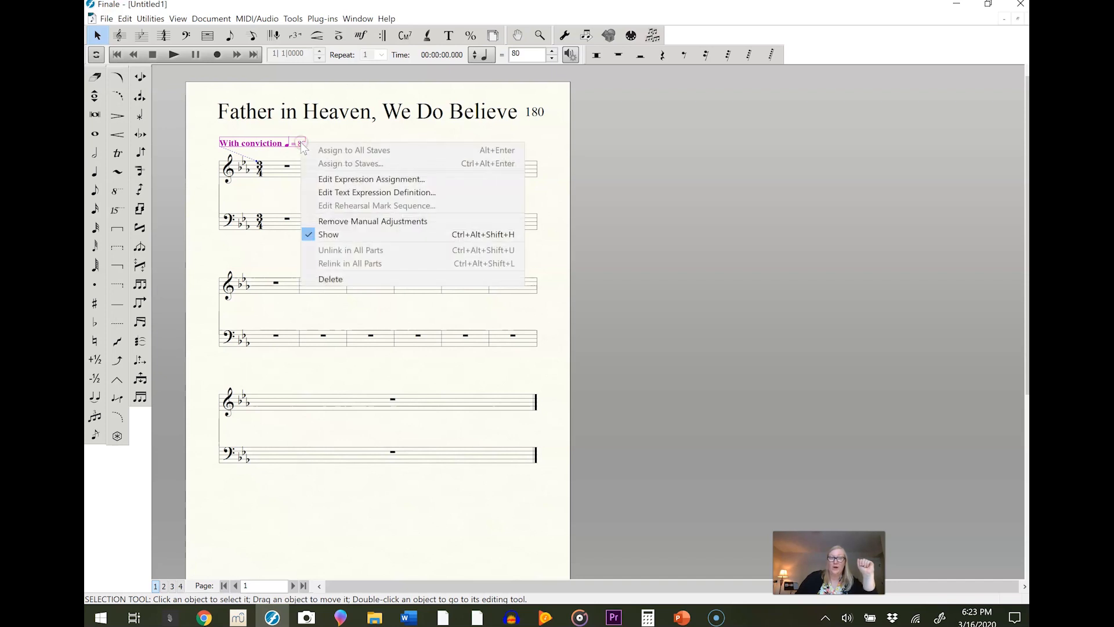
pyautogui.click(327, 194)
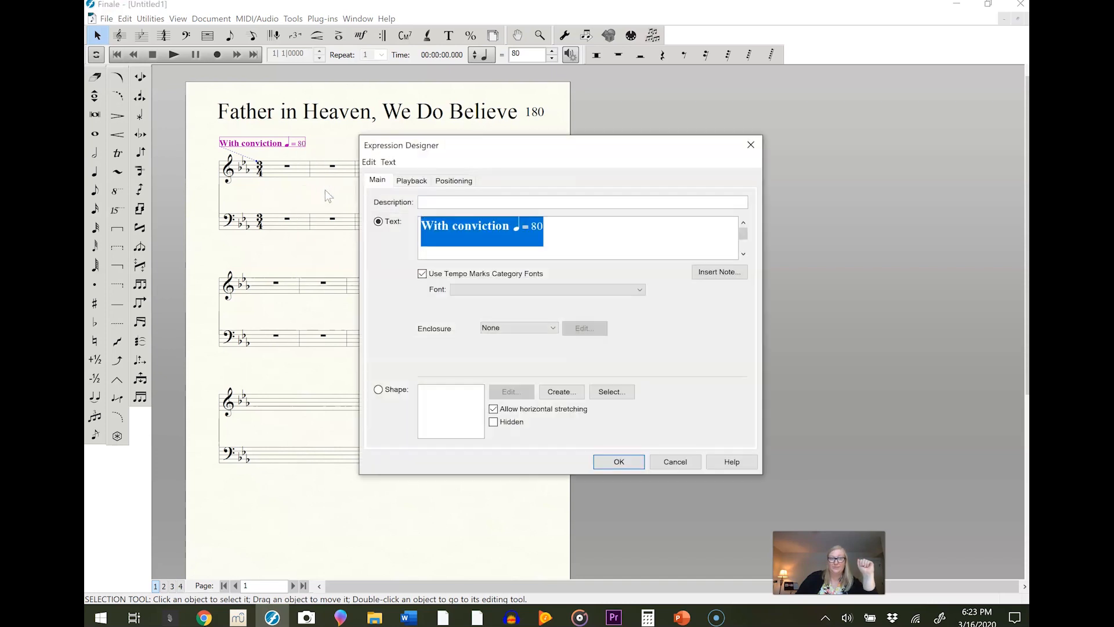
pyautogui.click(567, 222)
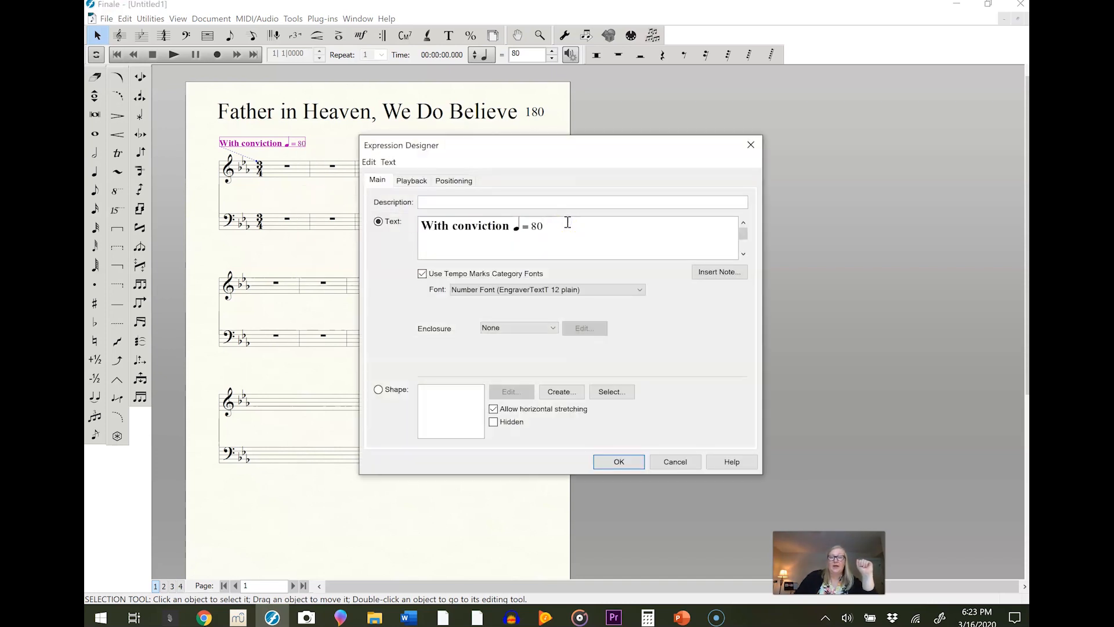
pyautogui.write('-96')
pyautogui.click(523, 232)
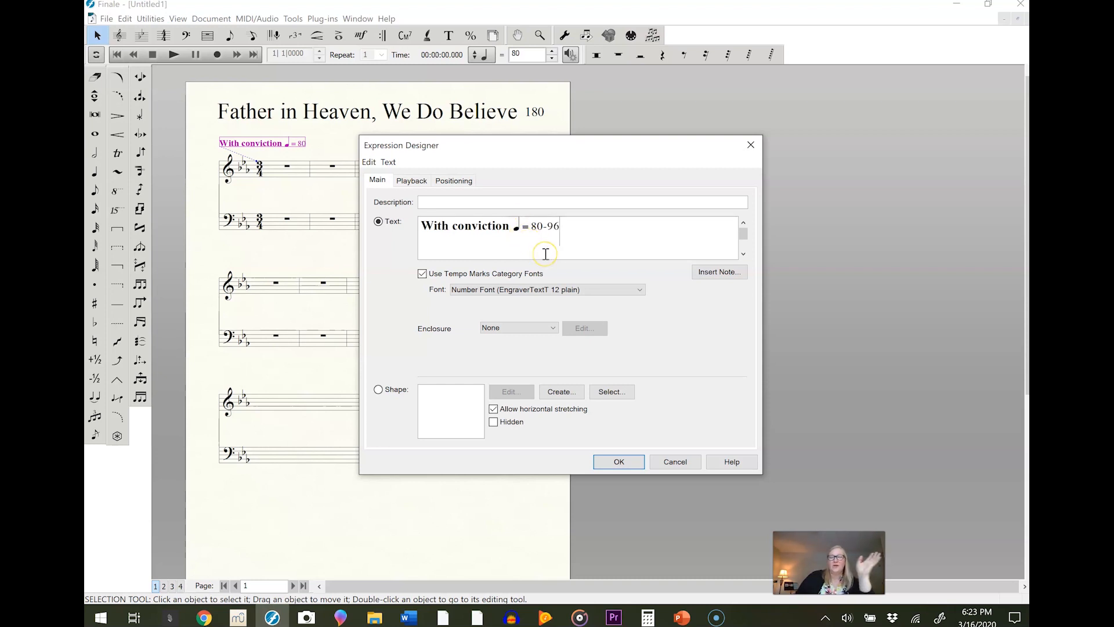
pyautogui.click(725, 275)
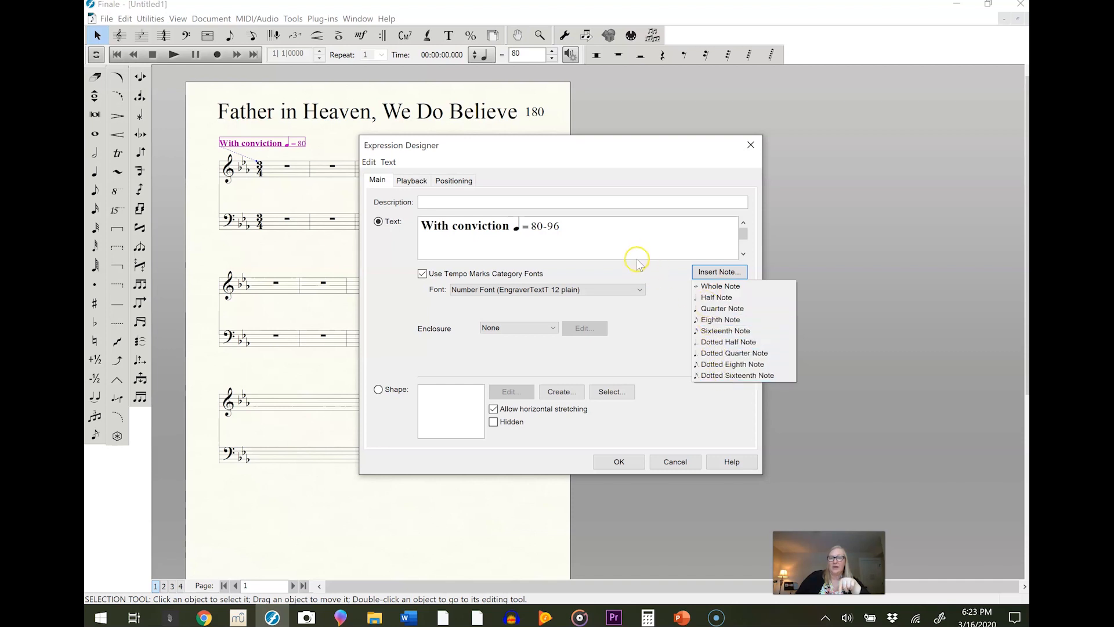
pyautogui.click(632, 237)
pyautogui.click(619, 462)
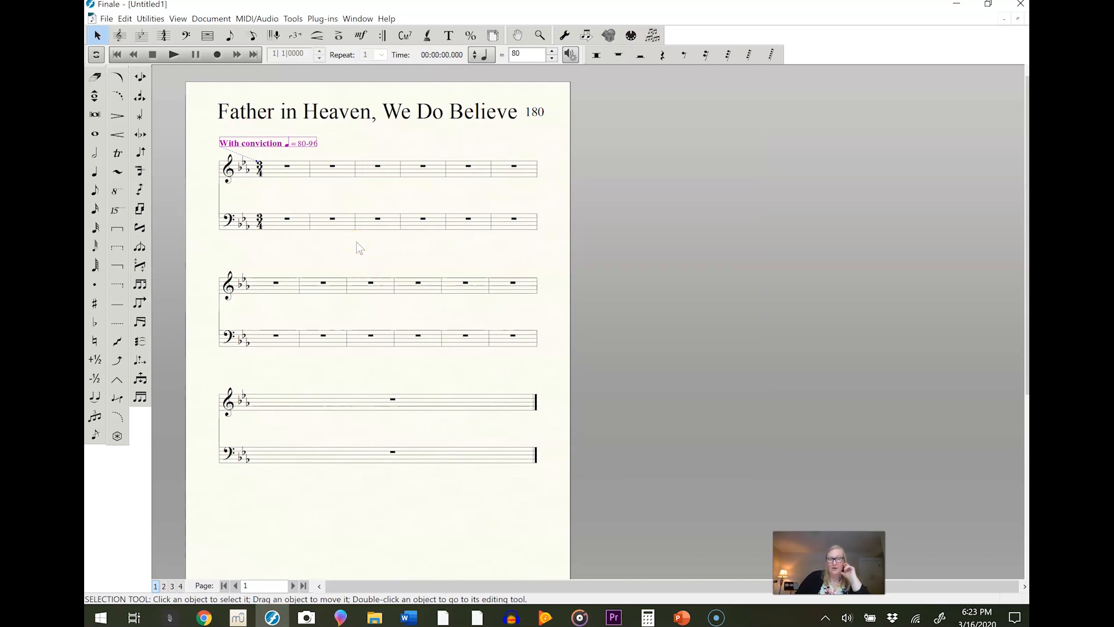
# Delete the Copyright text block at the foot of the page
pyautogui.click(356, 243)
pyautogui.scroll(-1, 356, 243)
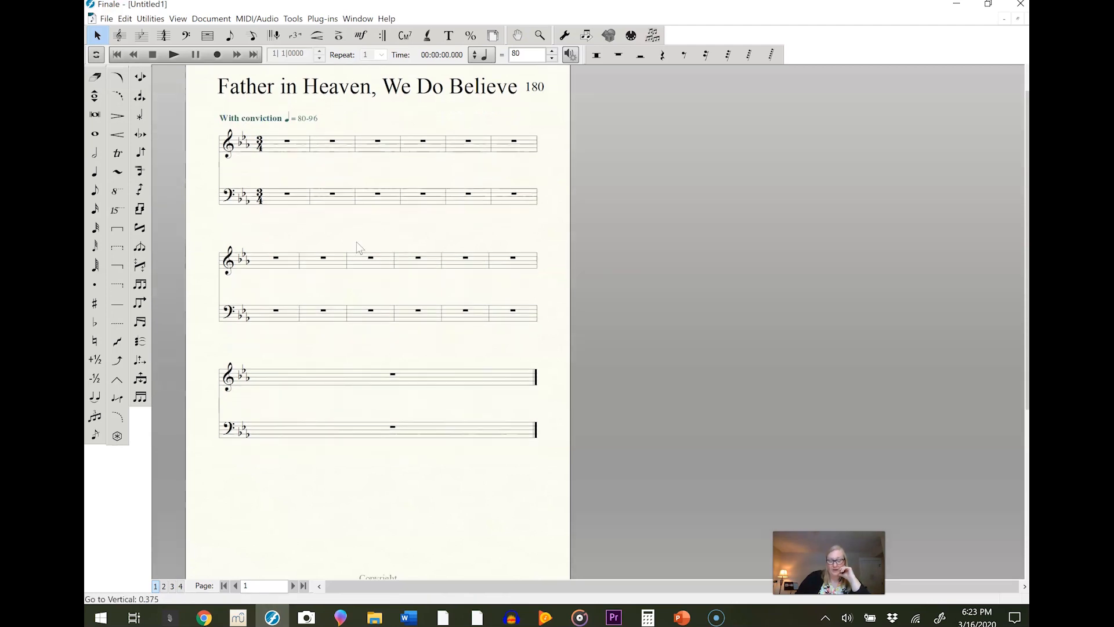
pyautogui.scroll(-2, 356, 241)
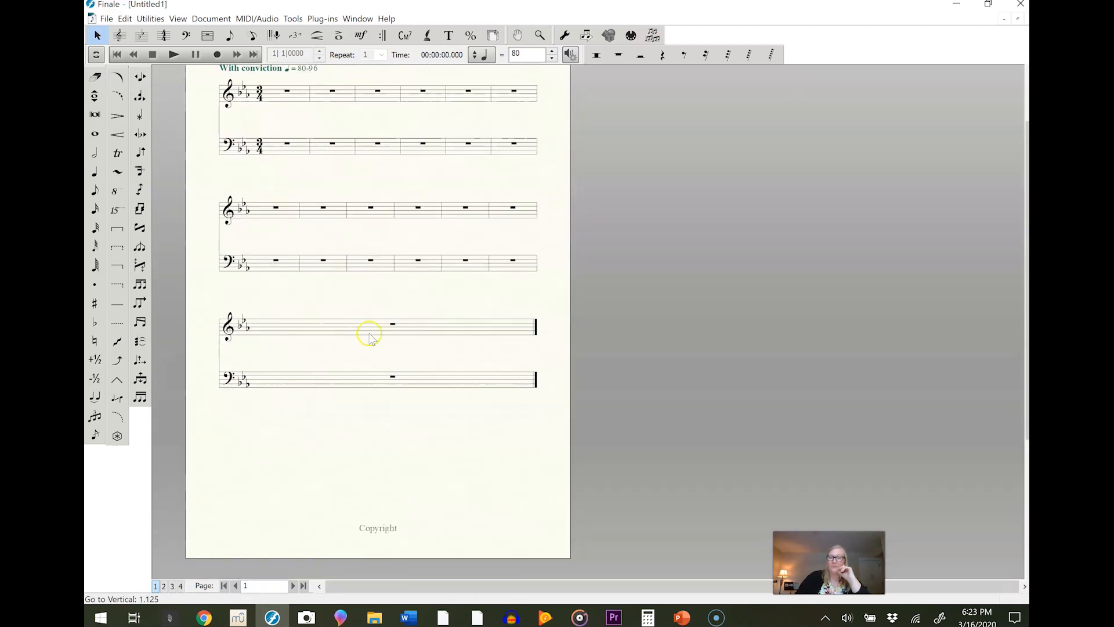
pyautogui.click(387, 531)
pyautogui.press('Delete')
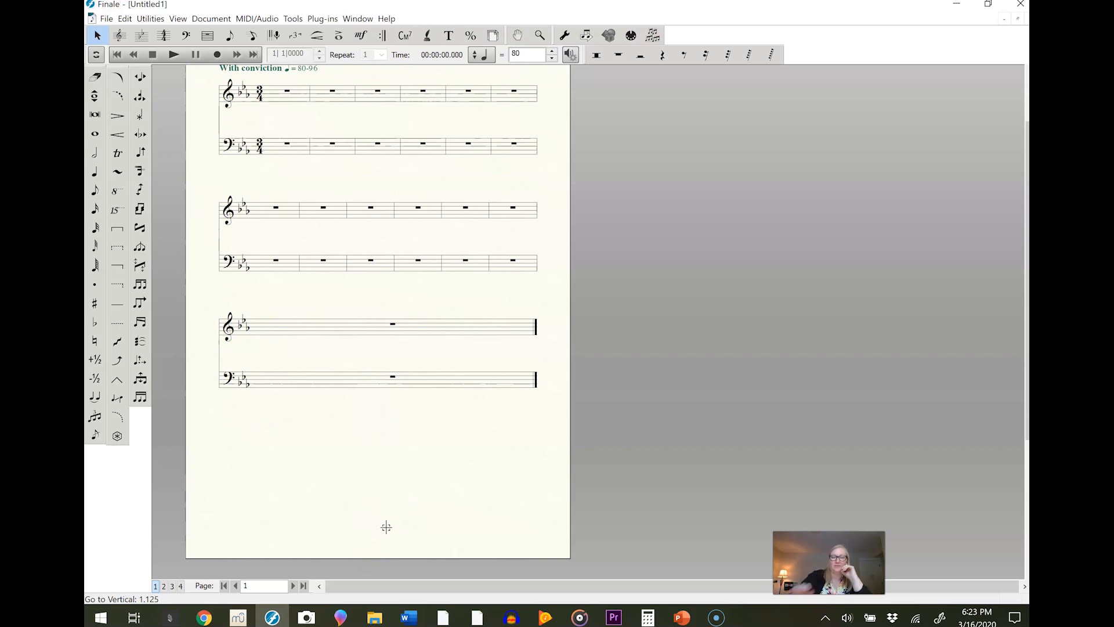
# Add a text block below the last system reading "5. We will be buried in the stream"
pyautogui.scroll(1, 362, 476)
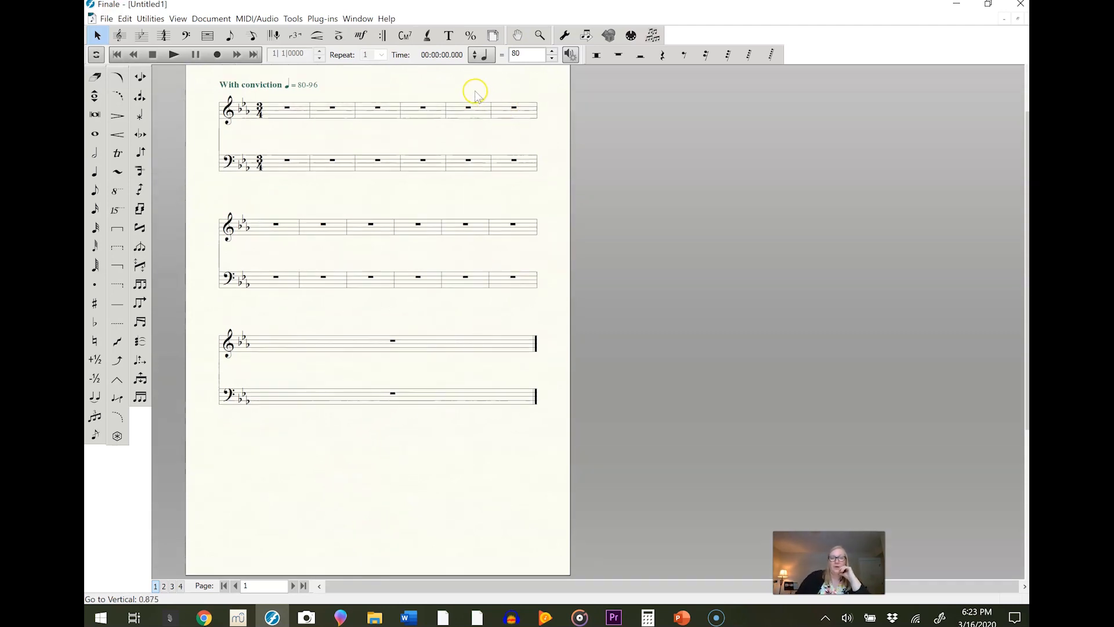
pyautogui.click(448, 36)
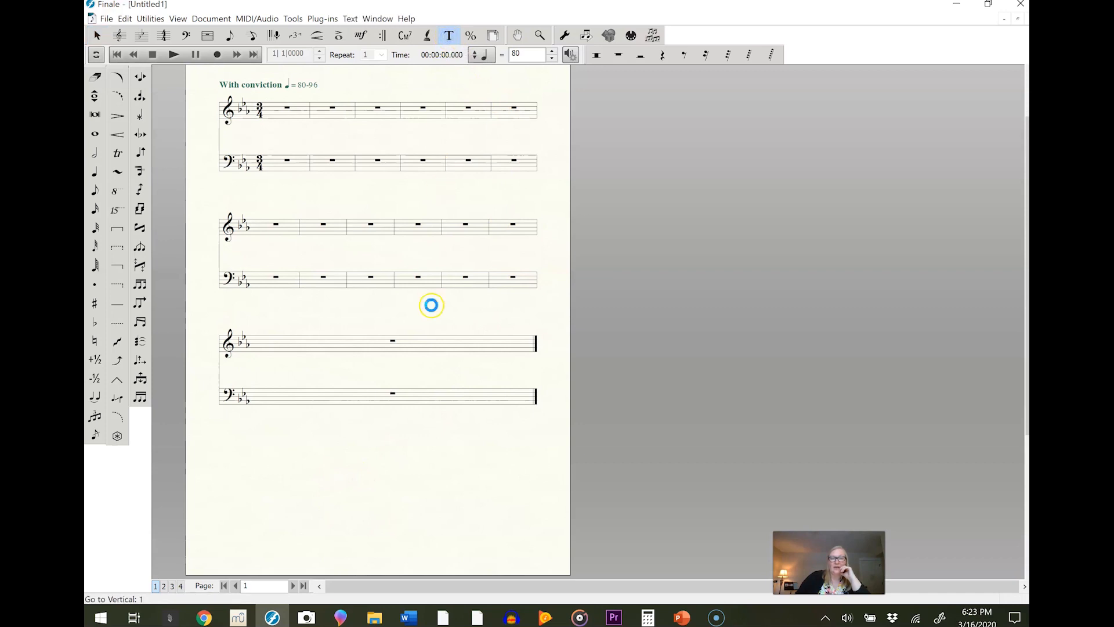
pyautogui.scroll(-1, 432, 305)
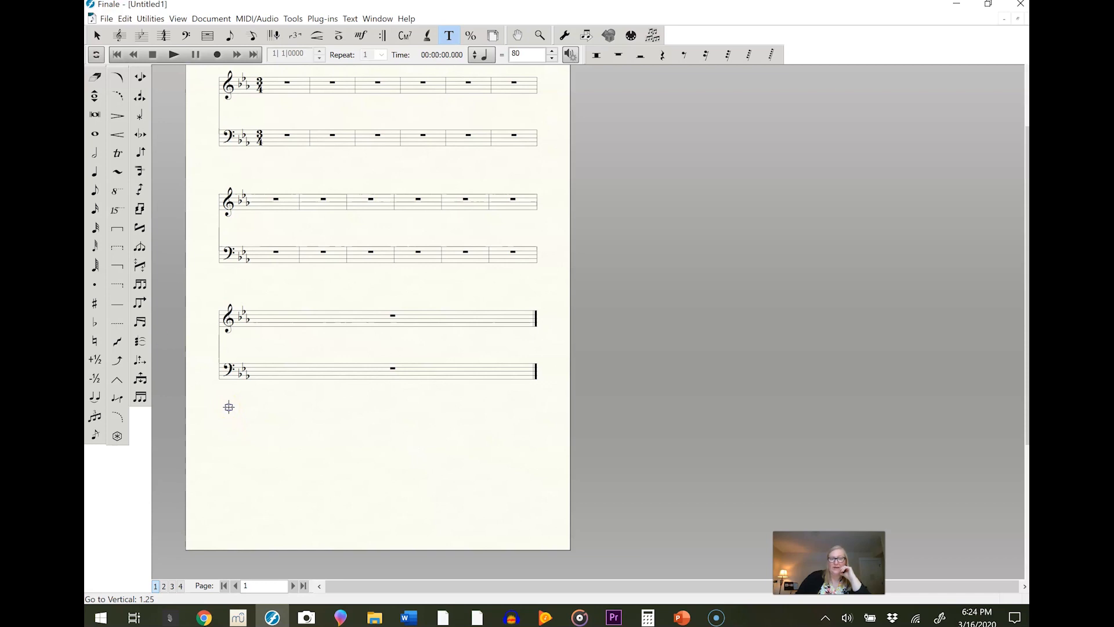
pyautogui.write('5.')
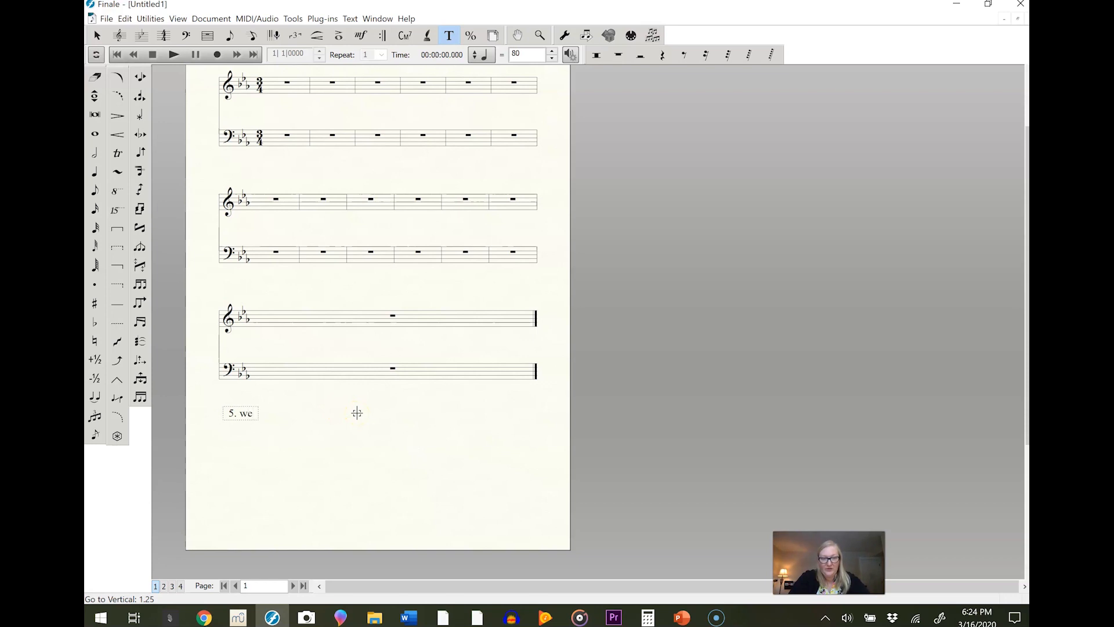
pyautogui.write(' We will be buried')
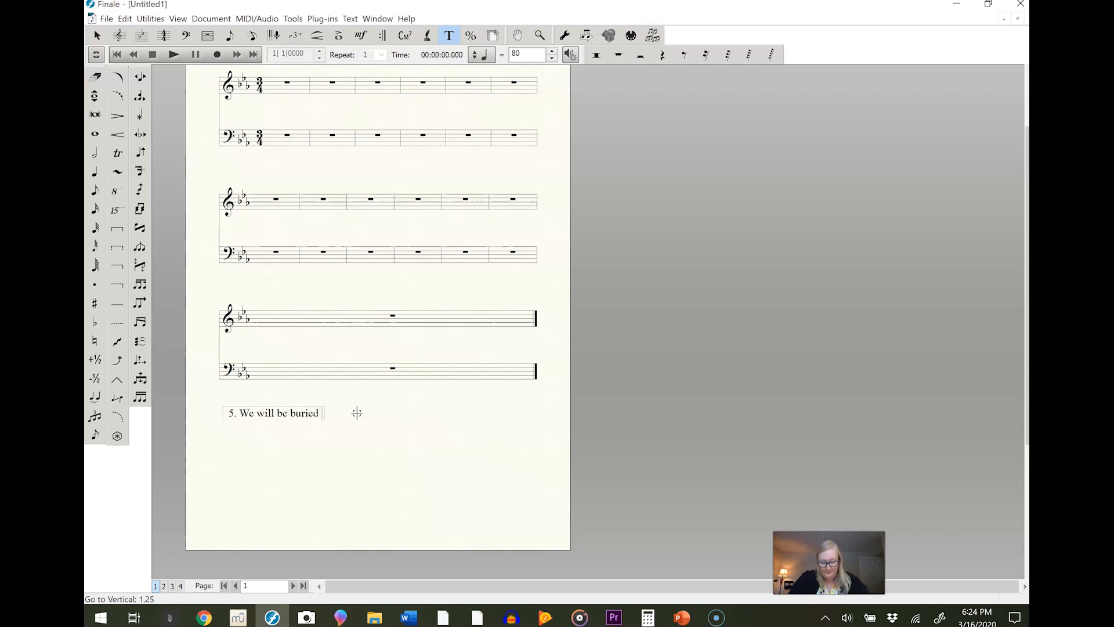
pyautogui.write(' in the stream')
# Complete verse 5 with the indented lines "In Jesus' blessed name," "And rise, while light shall on us beam" and "The Spirit's heaven'nly flame."
pyautogui.press('Return')
pyautogui.write('In')
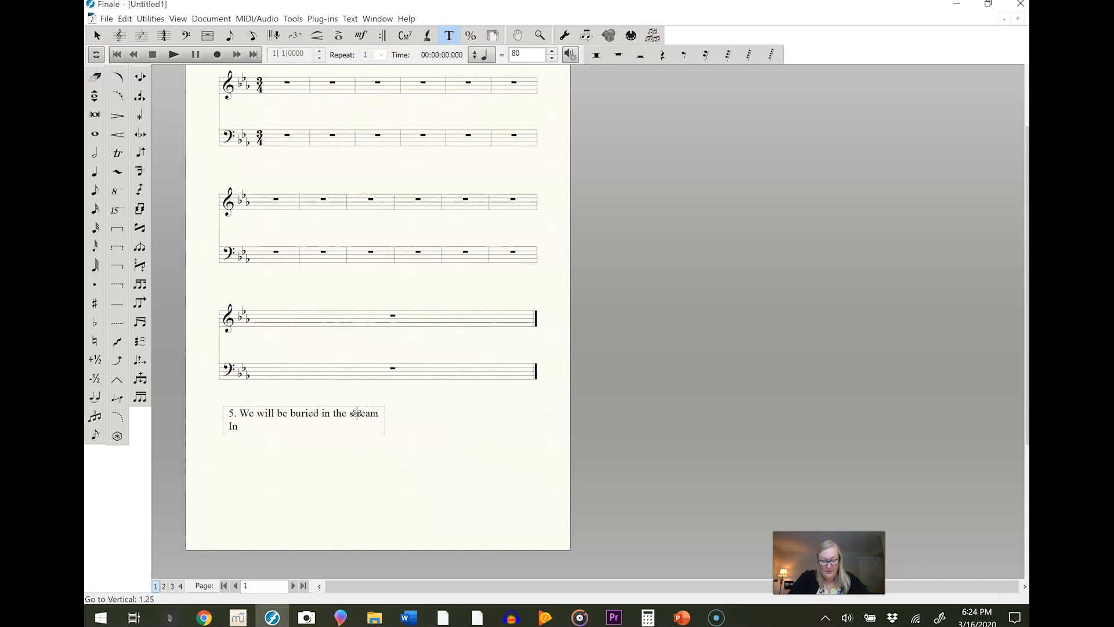
pyautogui.press('BackSpace')
pyautogui.write("n Jesus' blessed name,")
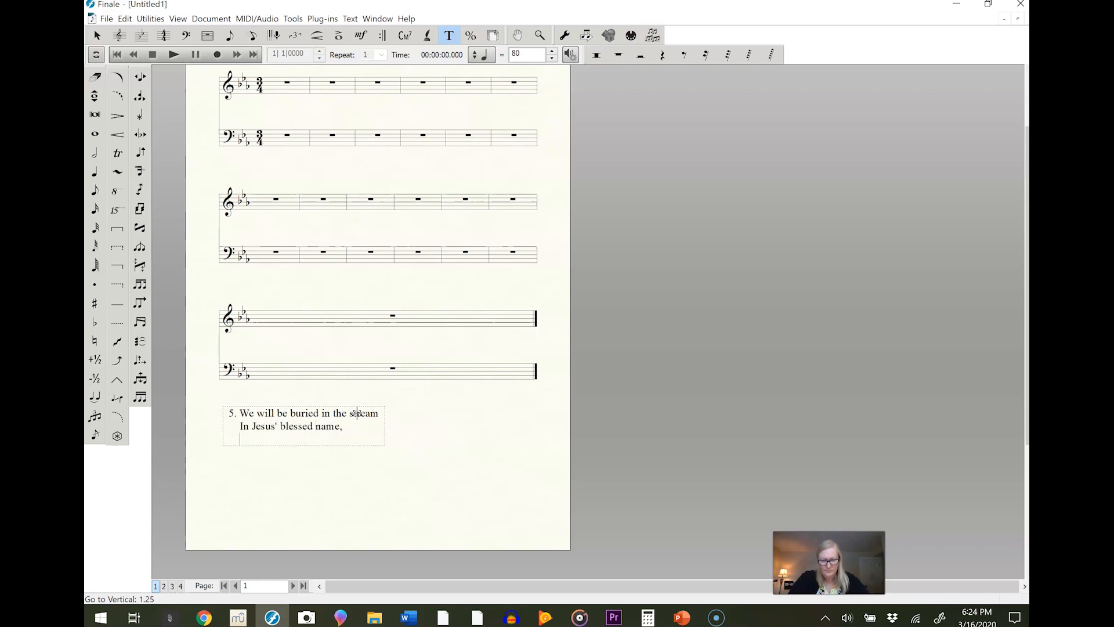
pyautogui.write(' And rise, while light shall on us beam')
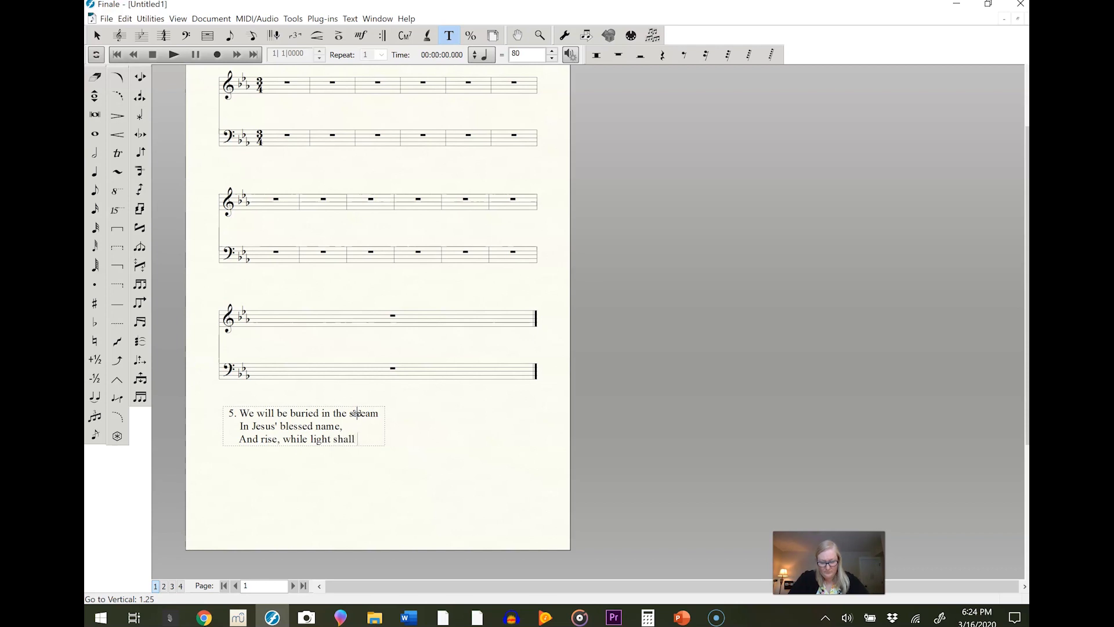
pyautogui.press('Return')
pyautogui.write('The')
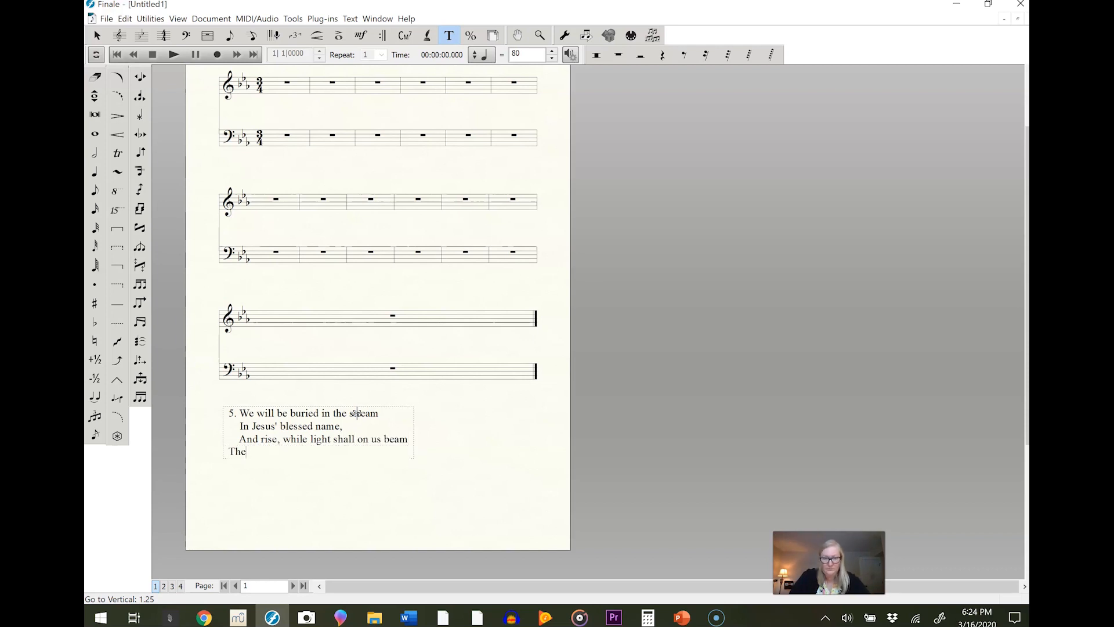
pyautogui.write(' Spirit')
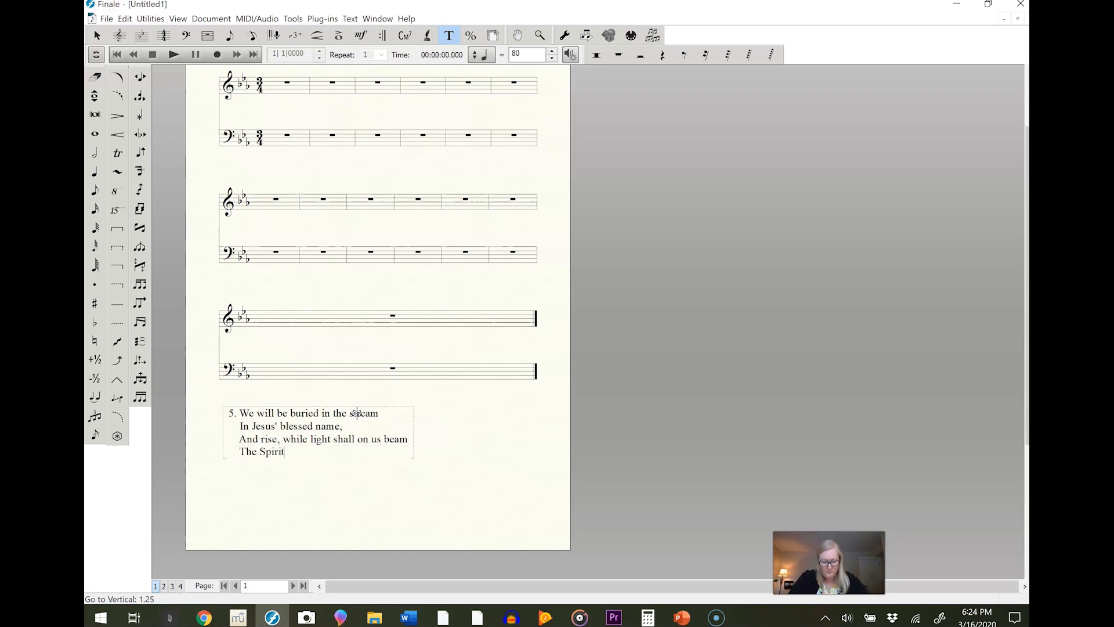
pyautogui.write("'s heaven'nly flame.")
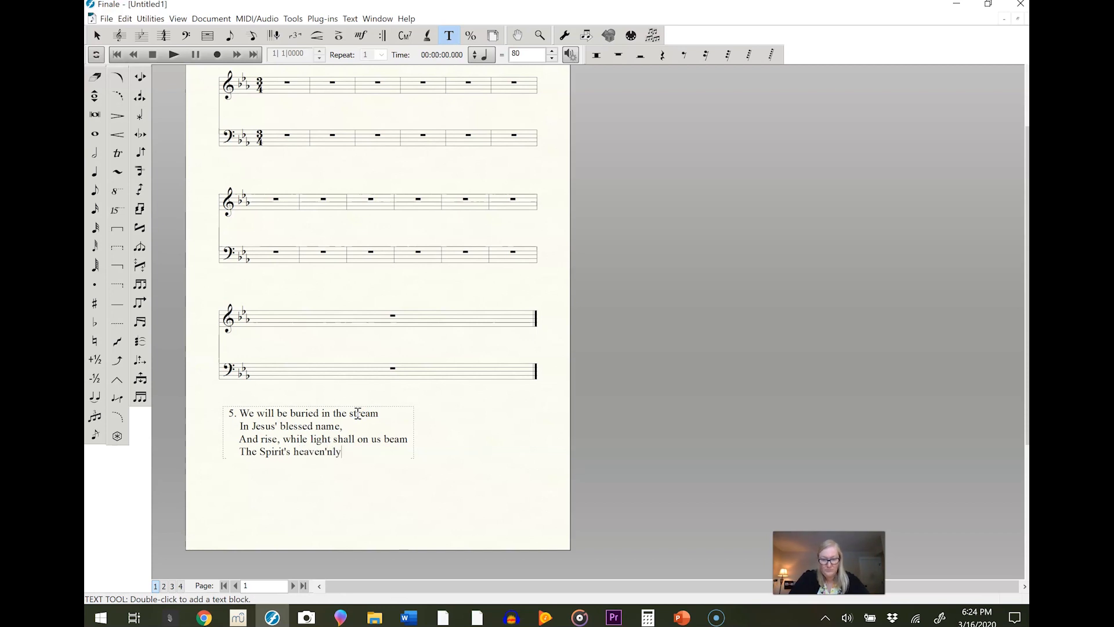
# Set the font size of the title "Father in Heaven, We Do Believe" to 18 points
pyautogui.click(97, 36)
pyautogui.click(290, 110)
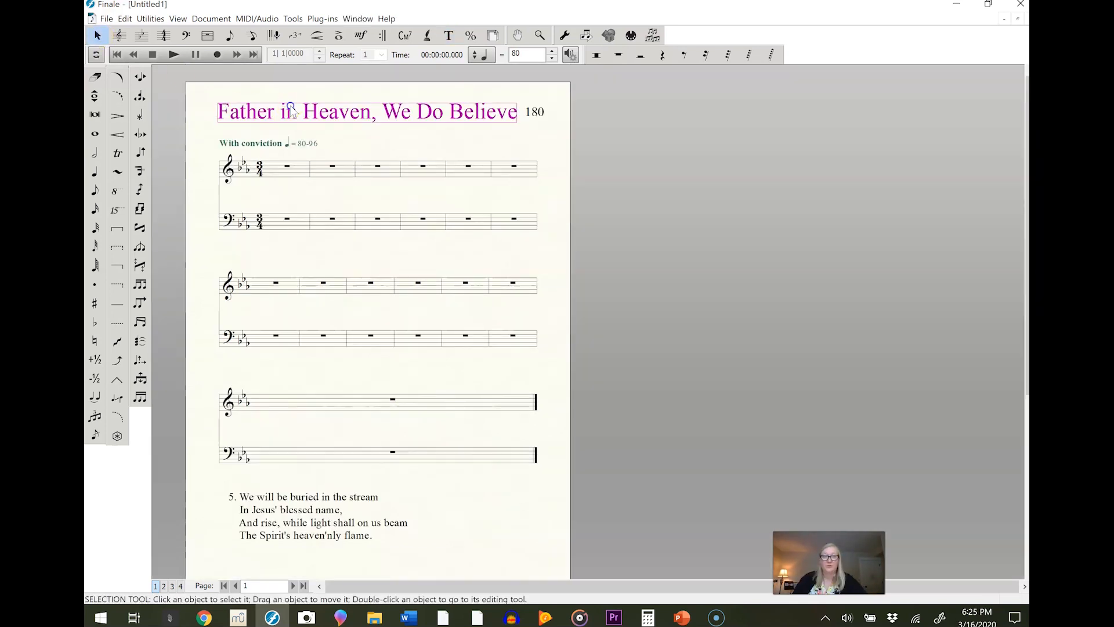
pyautogui.rightClick(291, 110)
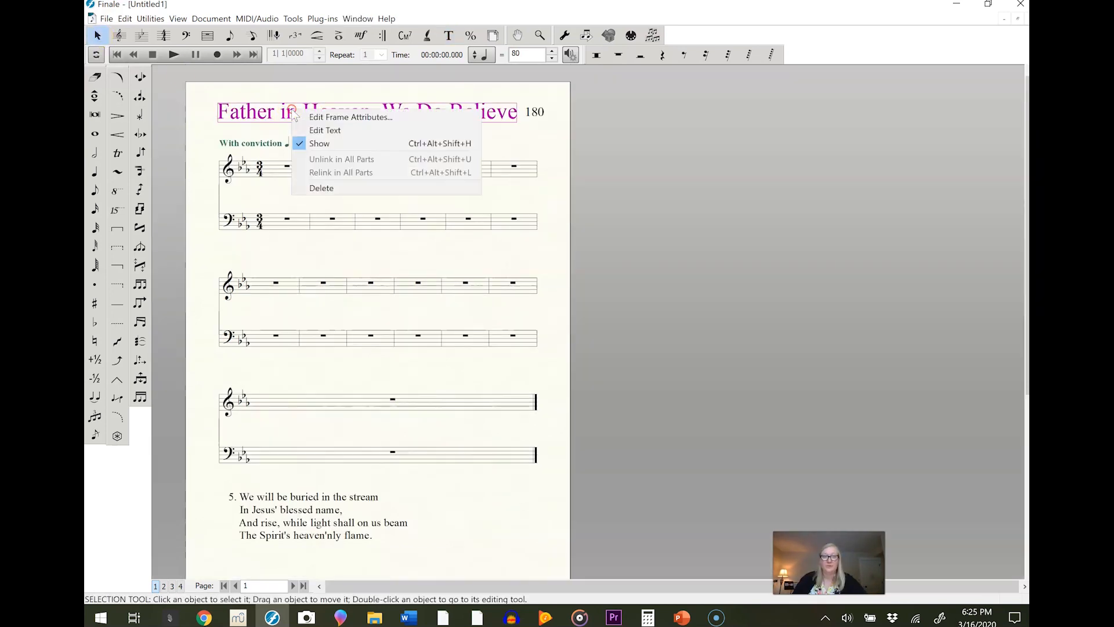
pyautogui.click(316, 130)
pyautogui.click(218, 111)
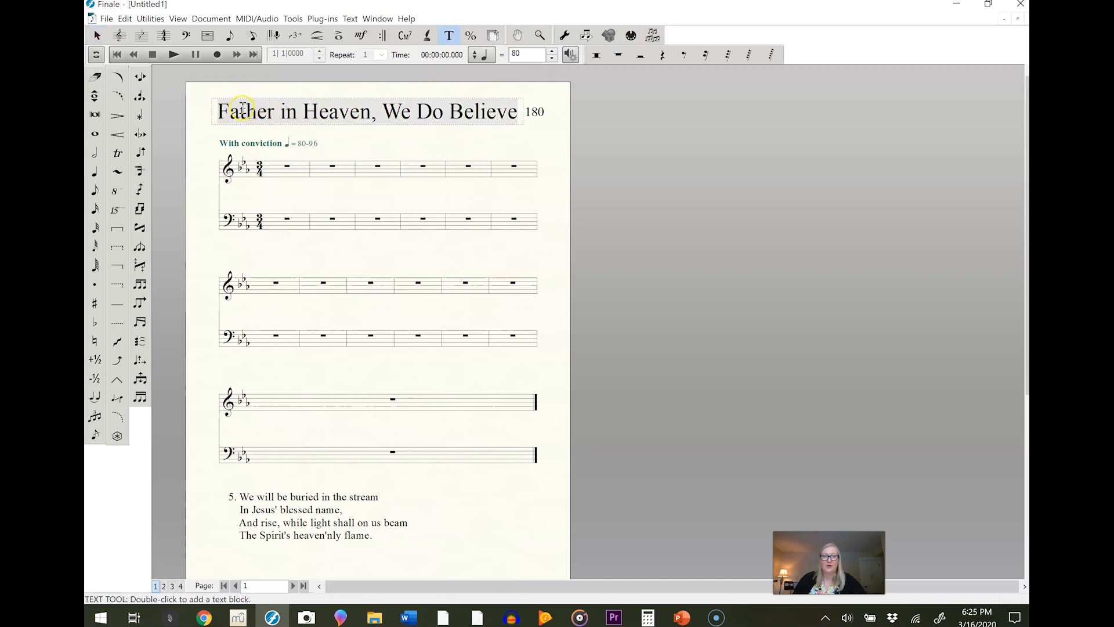
pyautogui.moveTo(220, 111); pyautogui.dragTo(518, 112)
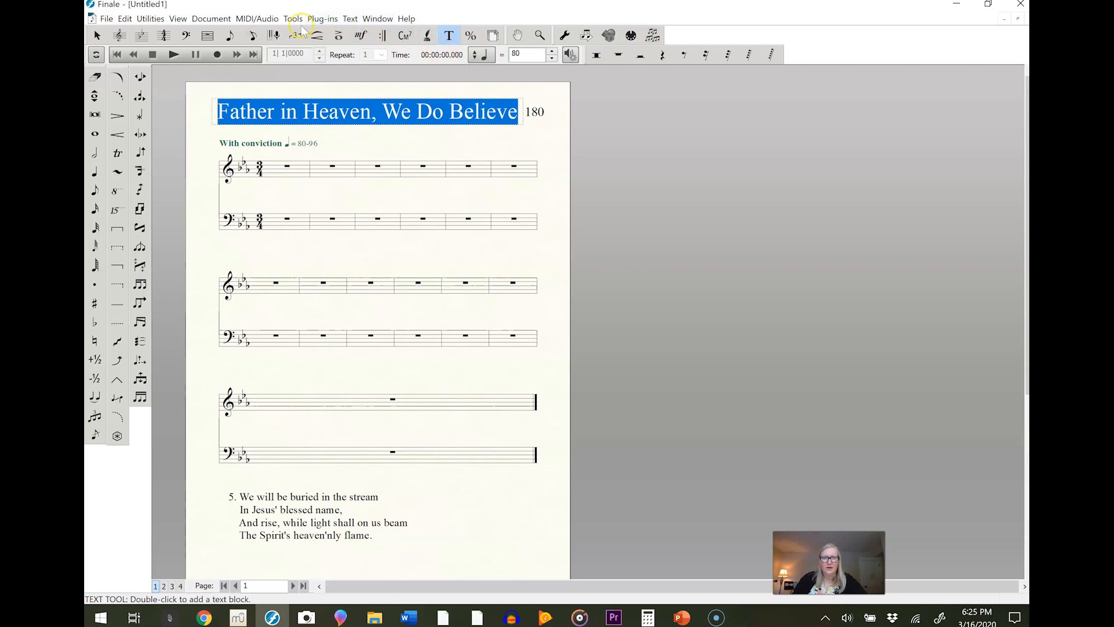
pyautogui.click(350, 19)
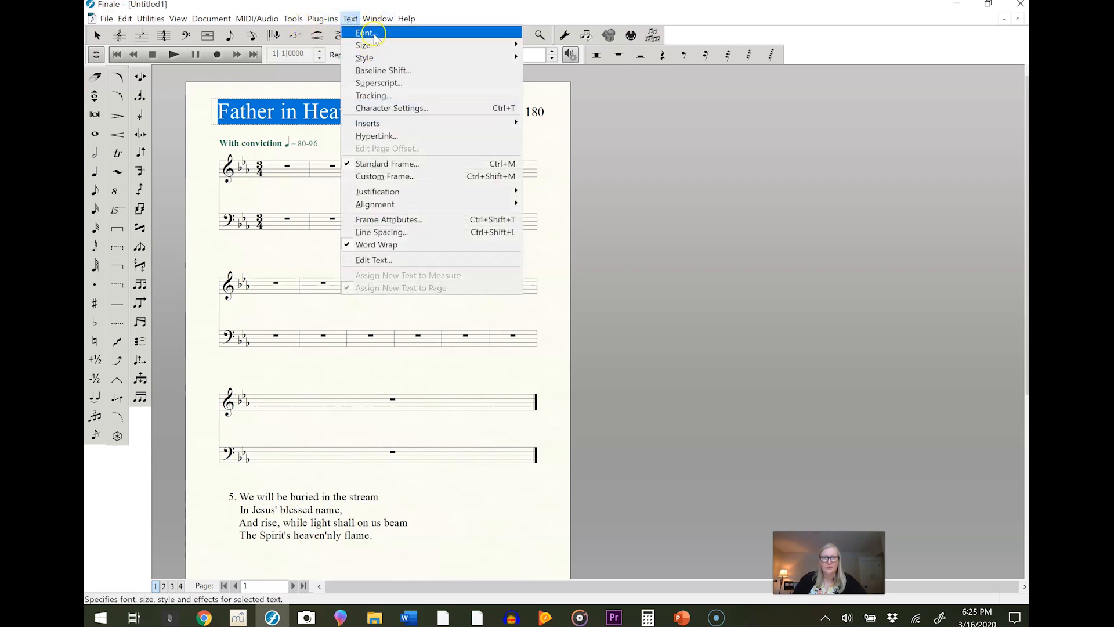
pyautogui.moveTo(443, 45)
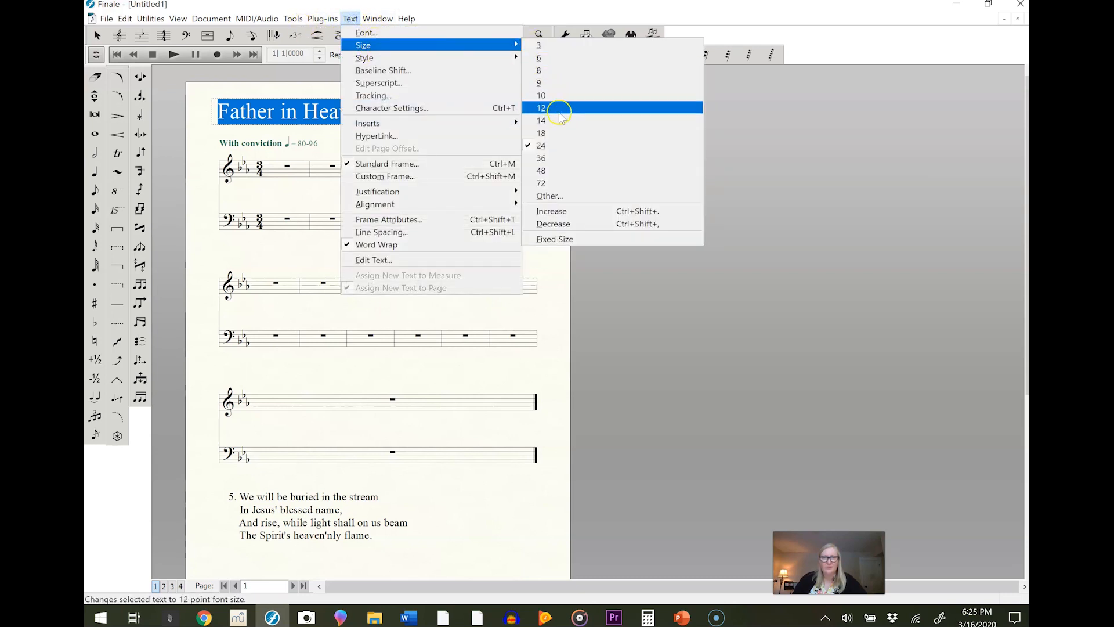
pyautogui.click(557, 132)
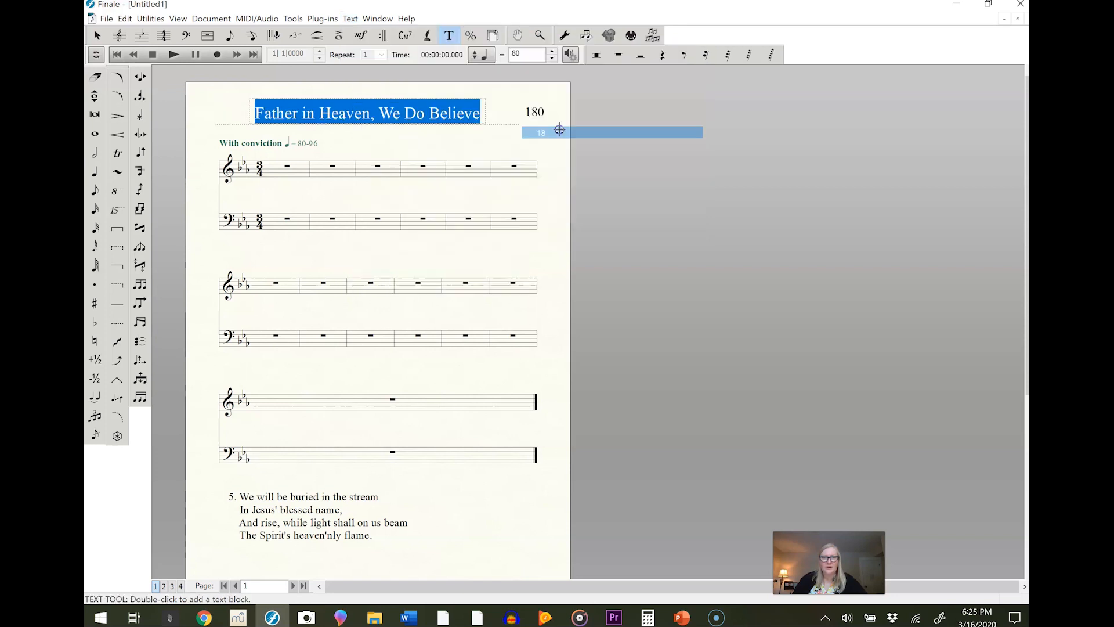
pyautogui.click(436, 510)
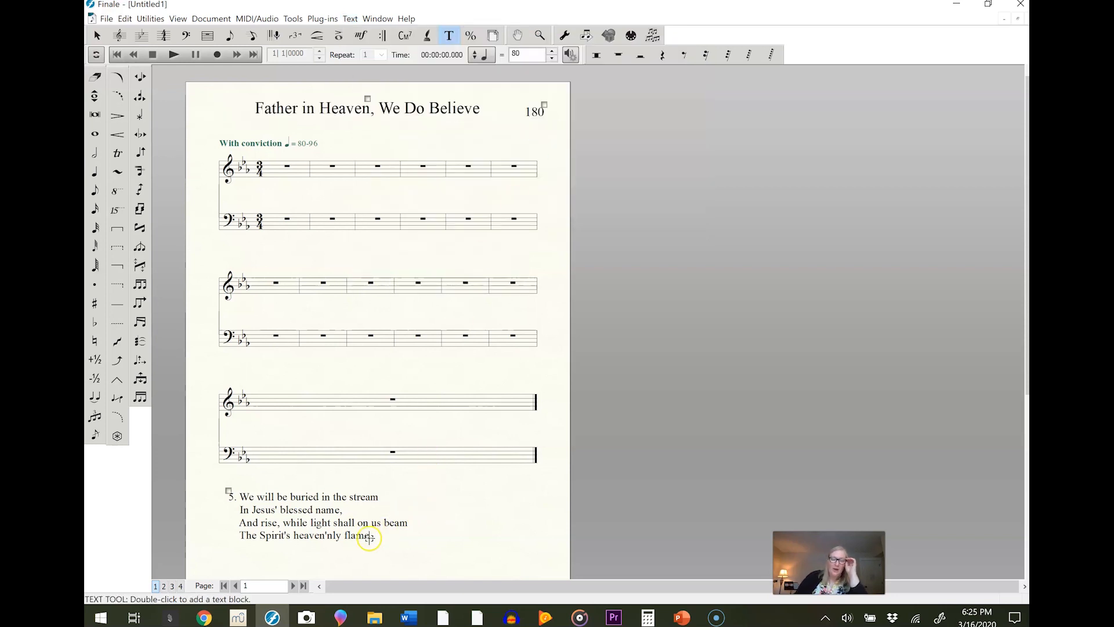
# Reduce the font size of the whole verse 5 text block below the last system
pyautogui.scroll(-1, 426, 507)
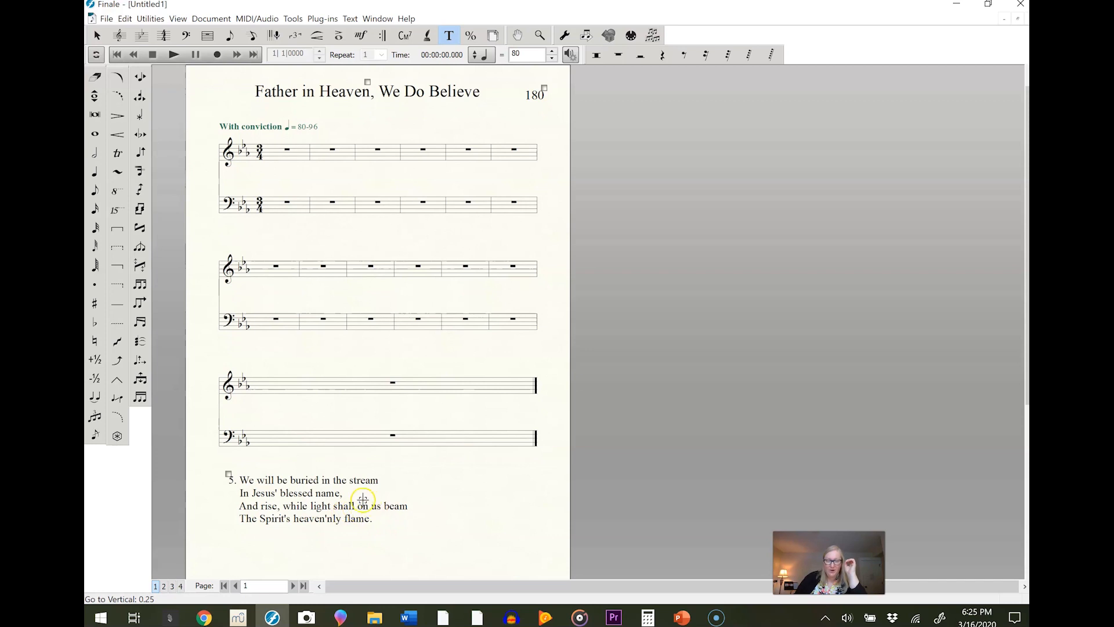
pyautogui.click(97, 36)
pyautogui.doubleClick(376, 526)
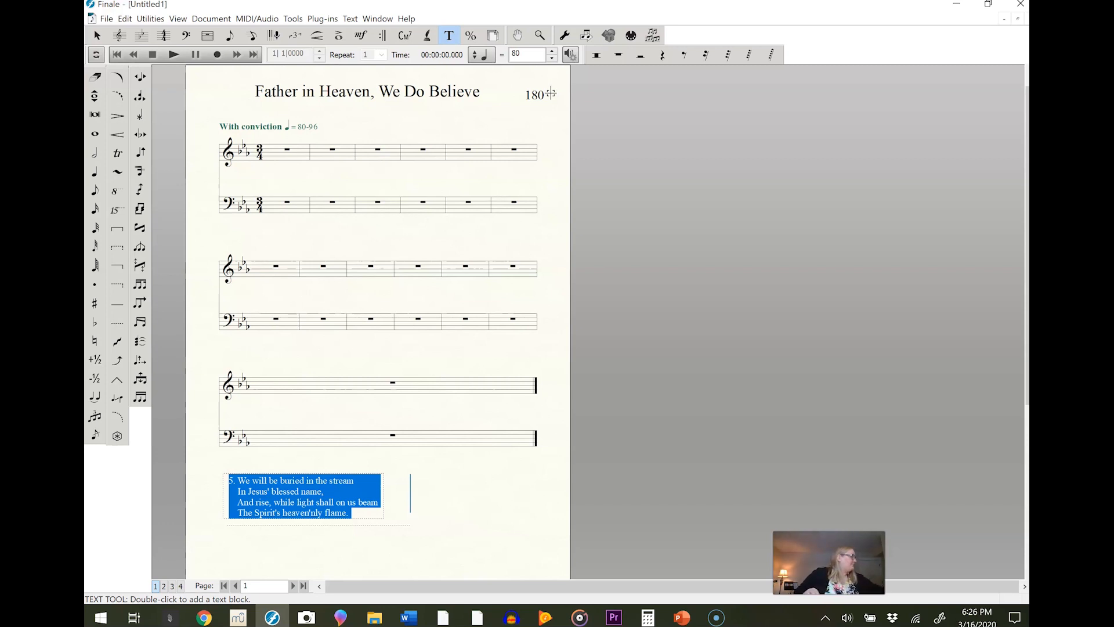
pyautogui.click(430, 489)
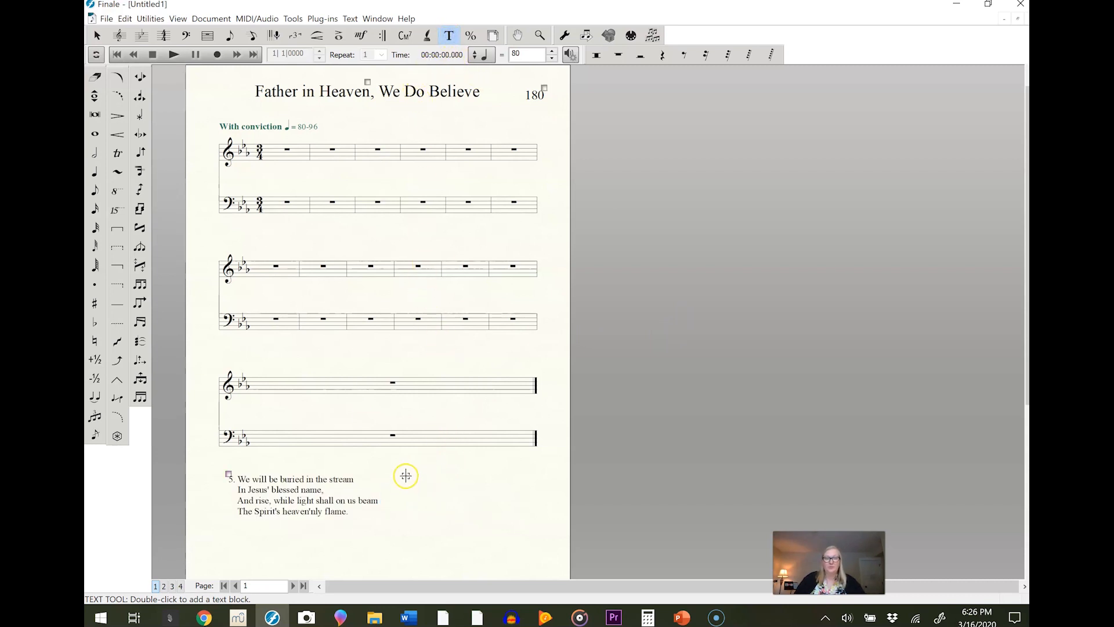
# Add a text block beside verse 5 reading "6. Baptize us with the Holy Ghost" with "etc....." on an indented second line
pyautogui.doubleClick(406, 480)
pyautogui.click(491, 547)
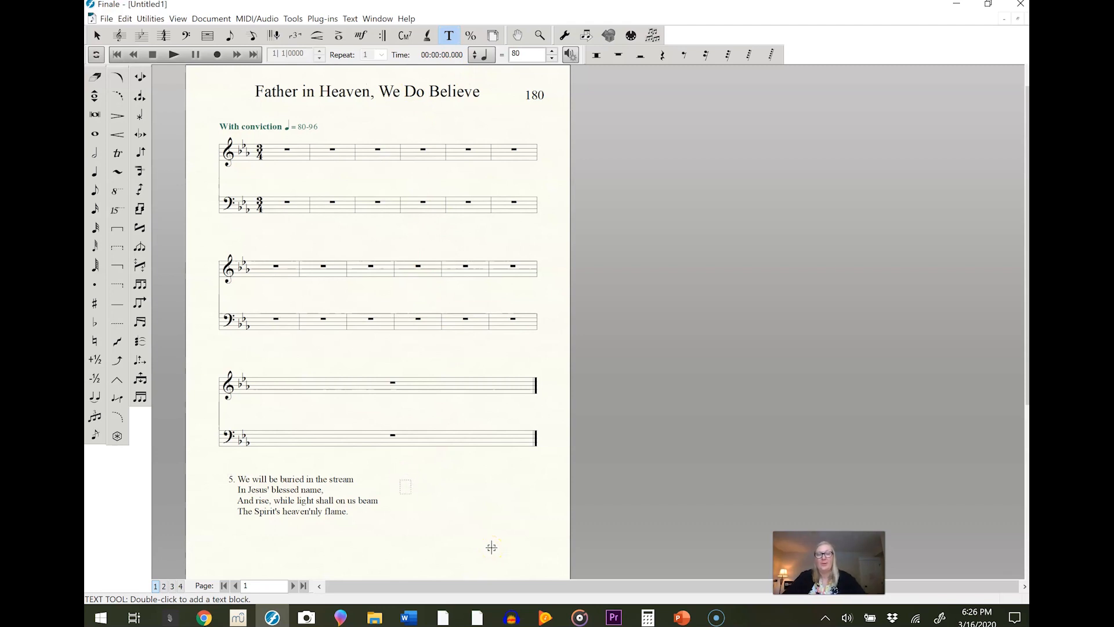
pyautogui.write('6. Baptize us with the Holy Ghost')
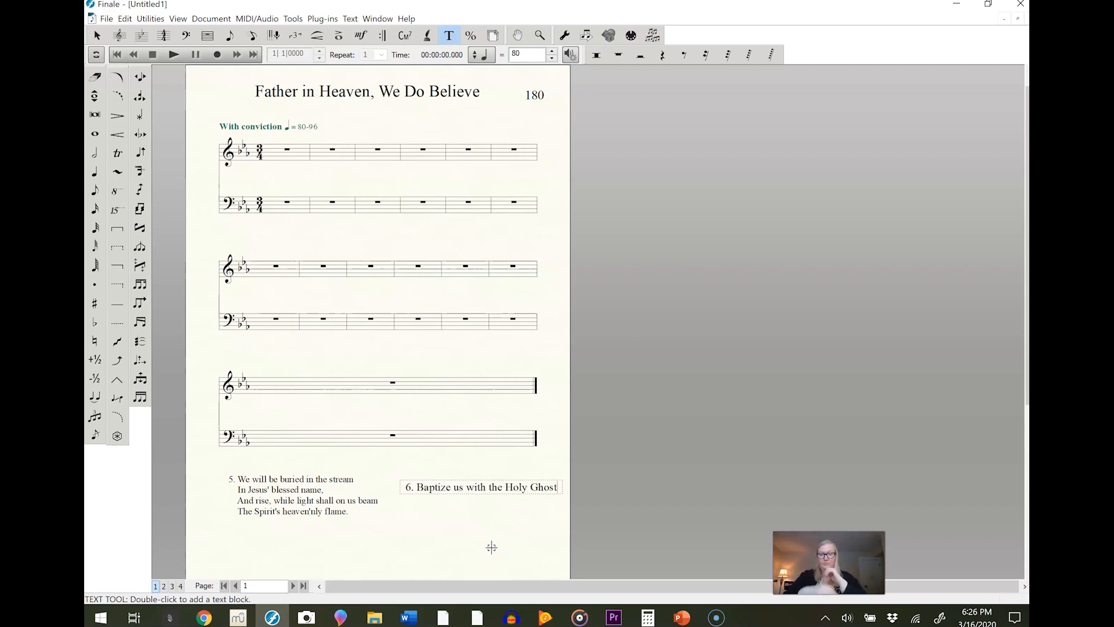
pyautogui.press('Return')
pyautogui.write('etc.....')
# Move the verse 6 text block slightly up and left so its first line is level with verse 5
pyautogui.click(97, 35)
pyautogui.moveTo(442, 487); pyautogui.dragTo(435, 484)
pyautogui.click(437, 485)
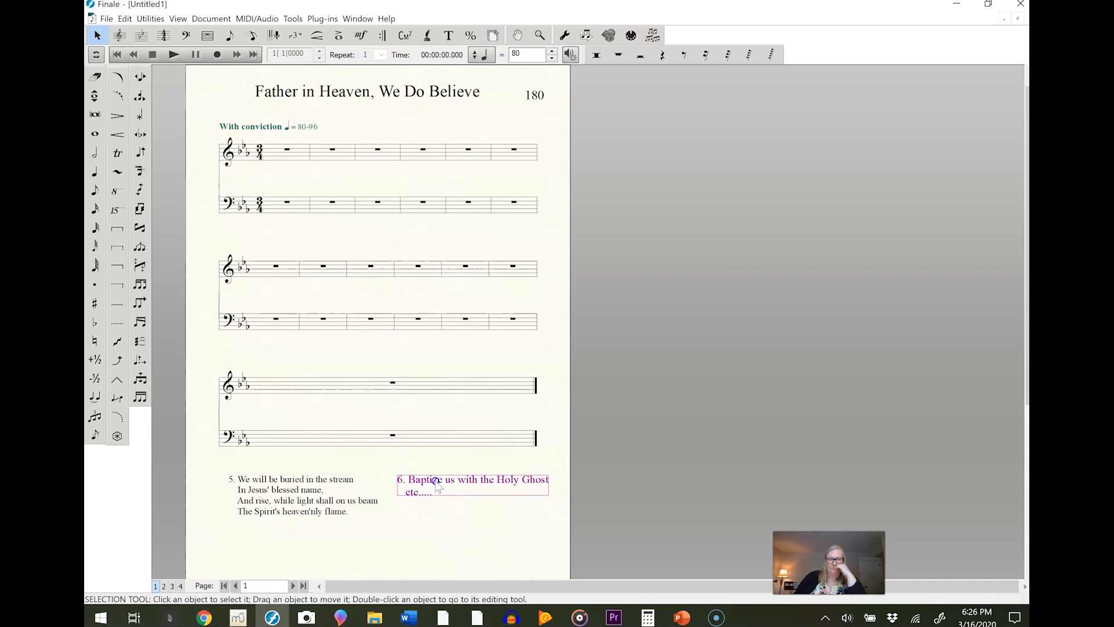
# Set the font size of all the text in the verse 6 block to 11 points
pyautogui.click(444, 491)
pyautogui.rightClick(445, 492)
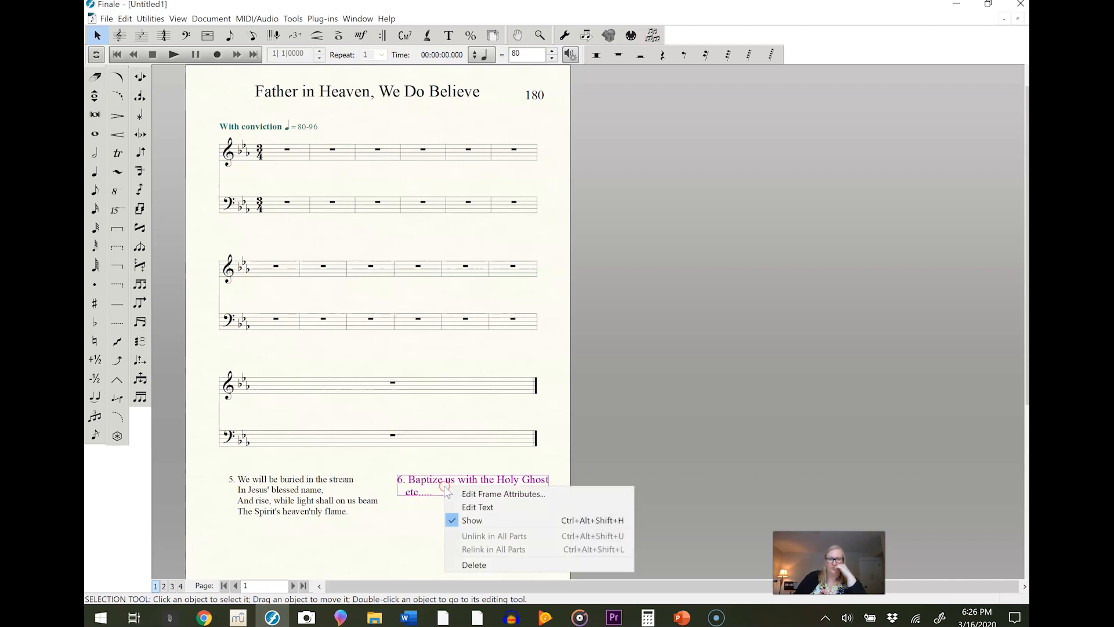
pyautogui.click(462, 507)
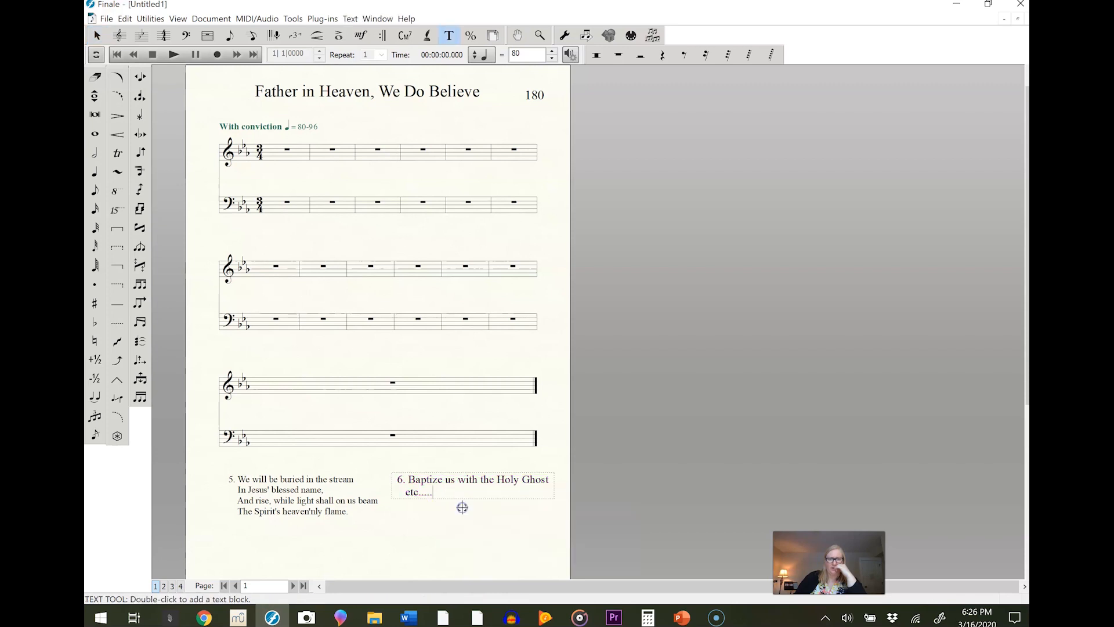
pyautogui.hotkey('ctrl', 'a')
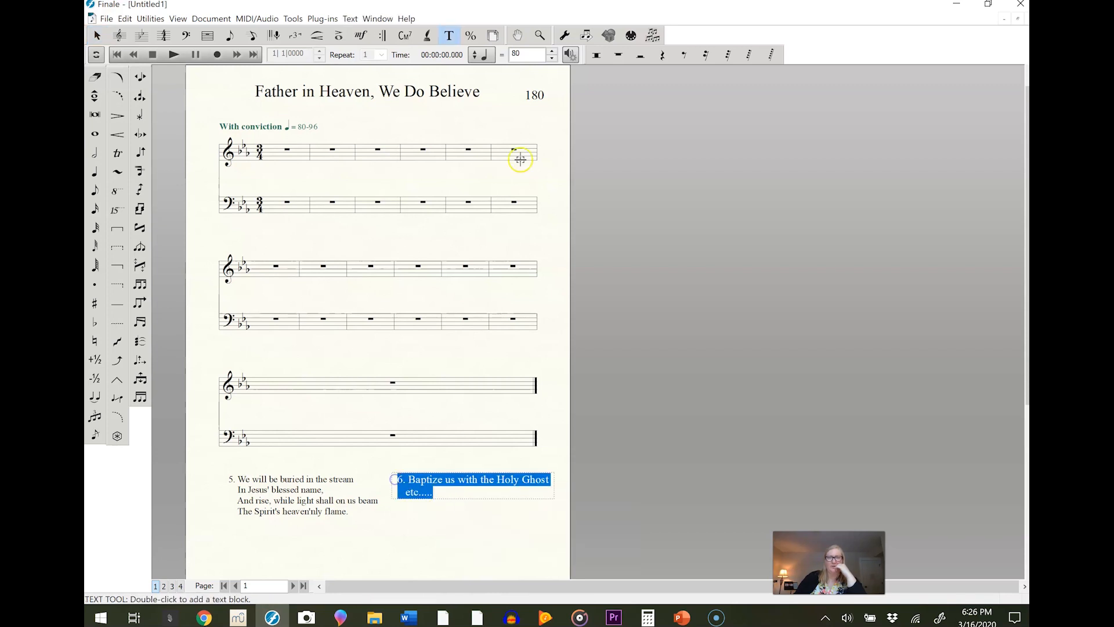
pyautogui.click(350, 19)
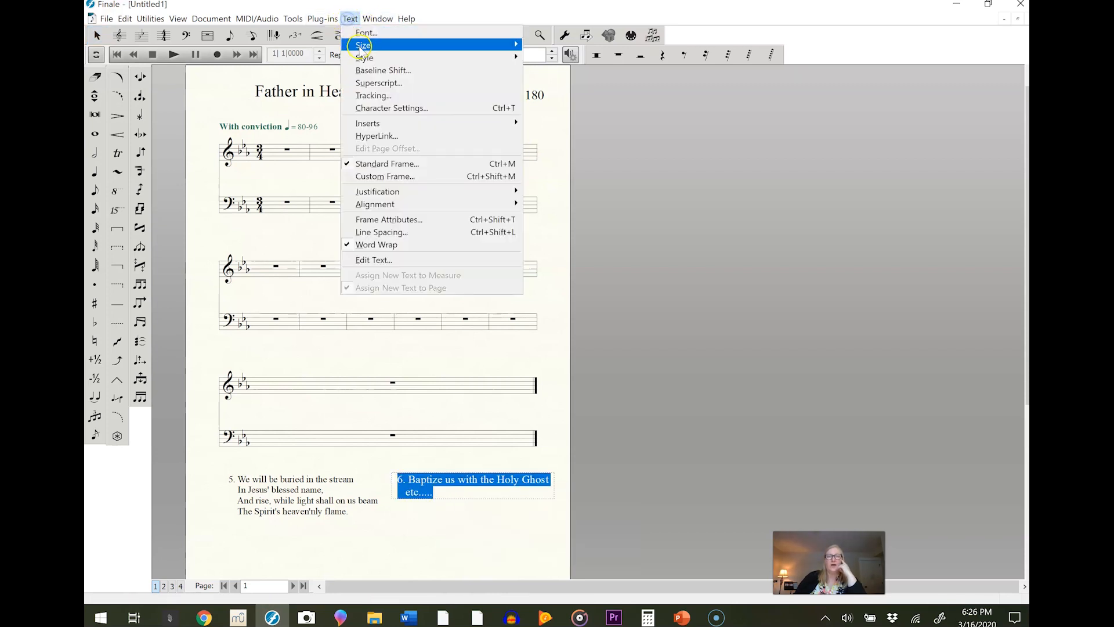
pyautogui.click(365, 33)
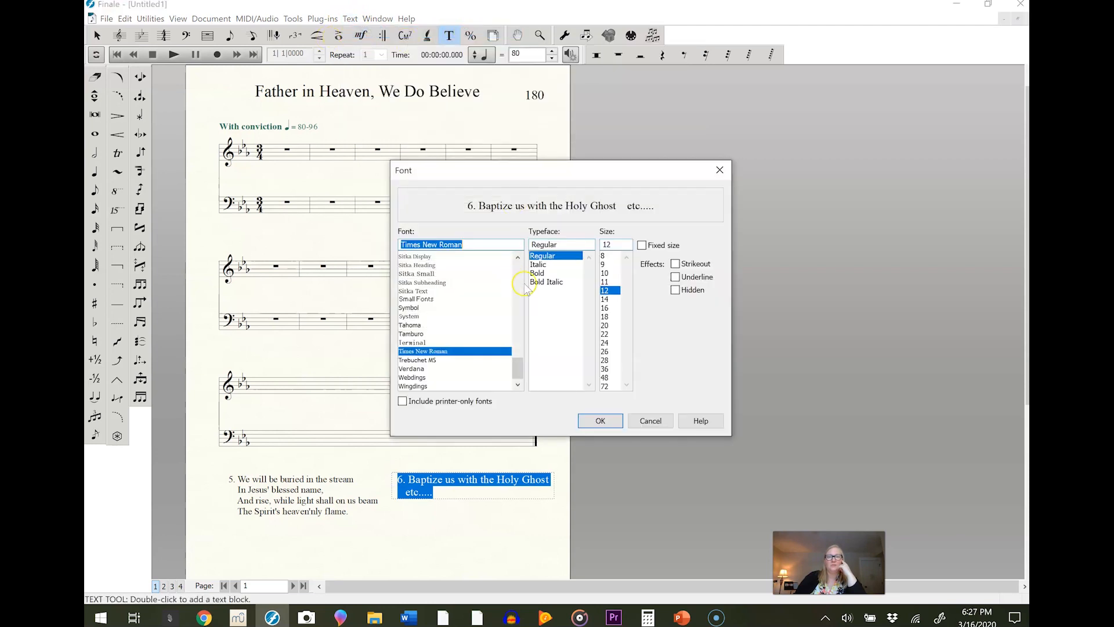
pyautogui.click(604, 280)
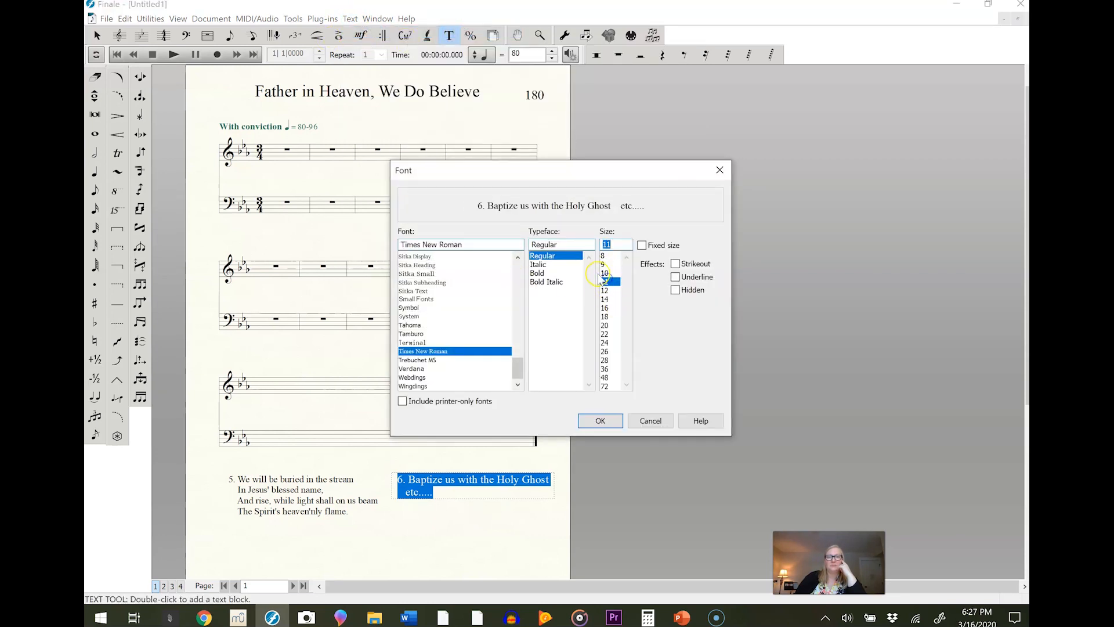
pyautogui.click(600, 420)
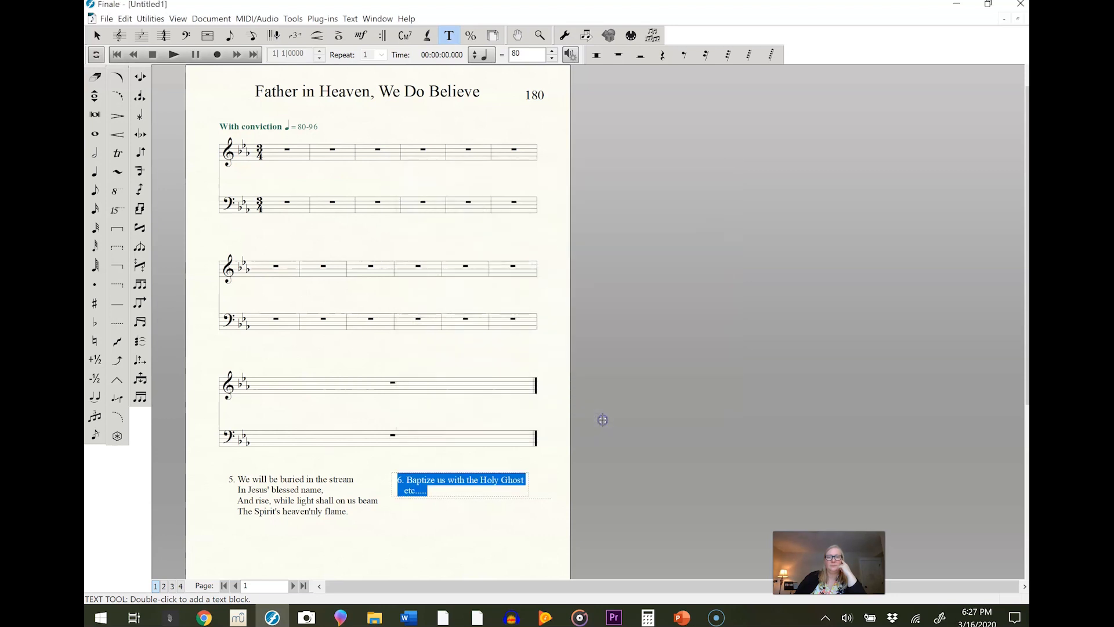
pyautogui.click(490, 552)
# Add an italic text block below verse 5 with the lines "Text:", "Music:" and "Transcribed by:"
pyautogui.scroll(-3, 462, 527)
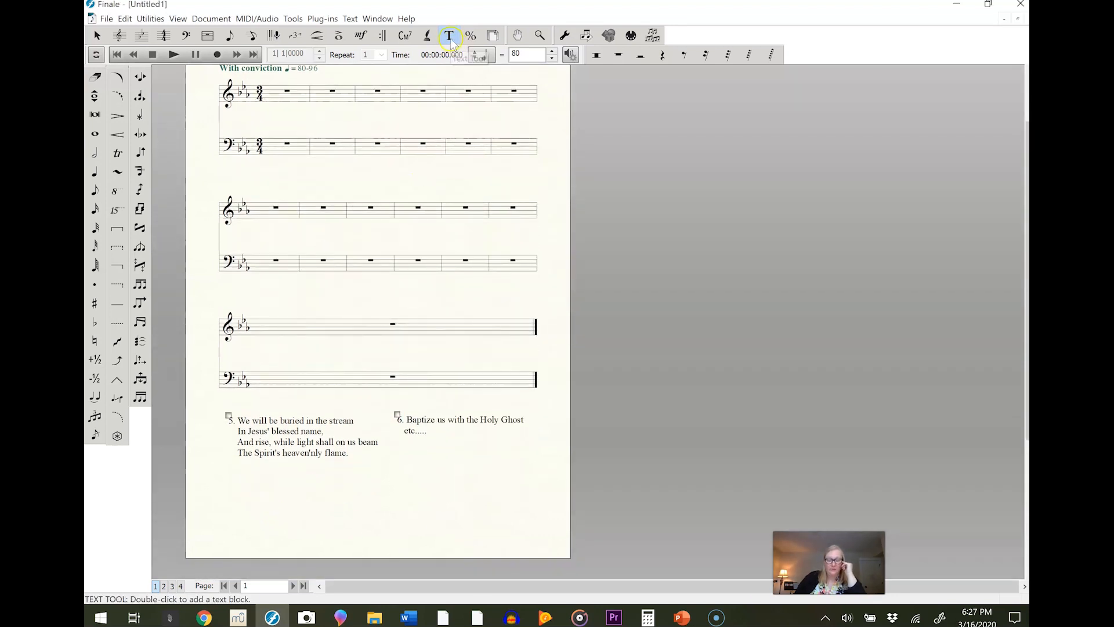
pyautogui.doubleClick(238, 477)
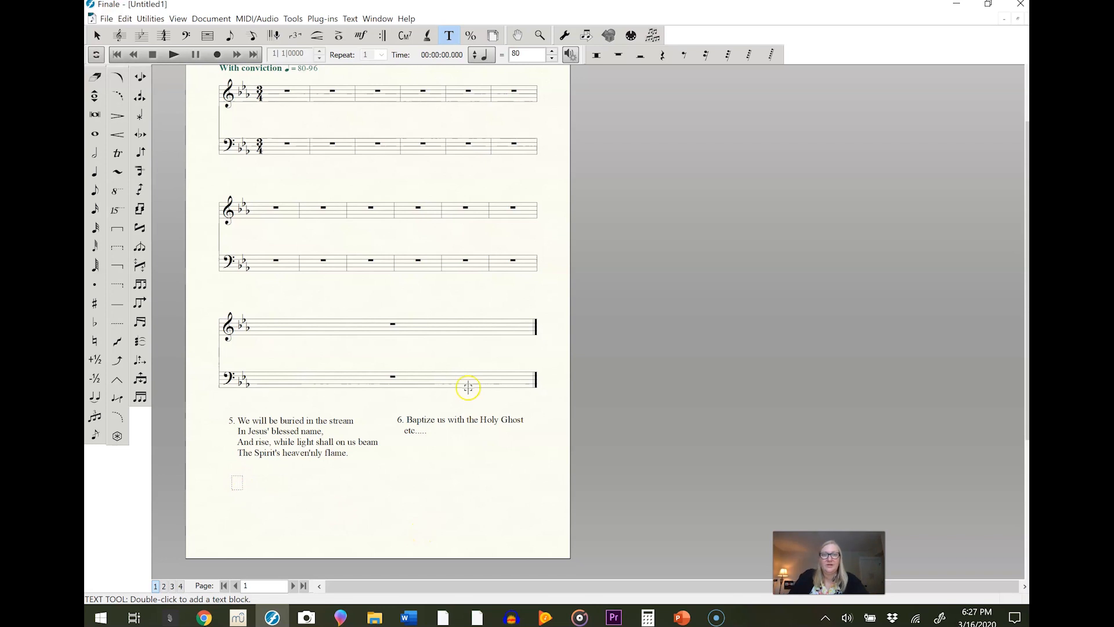
pyautogui.click(351, 19)
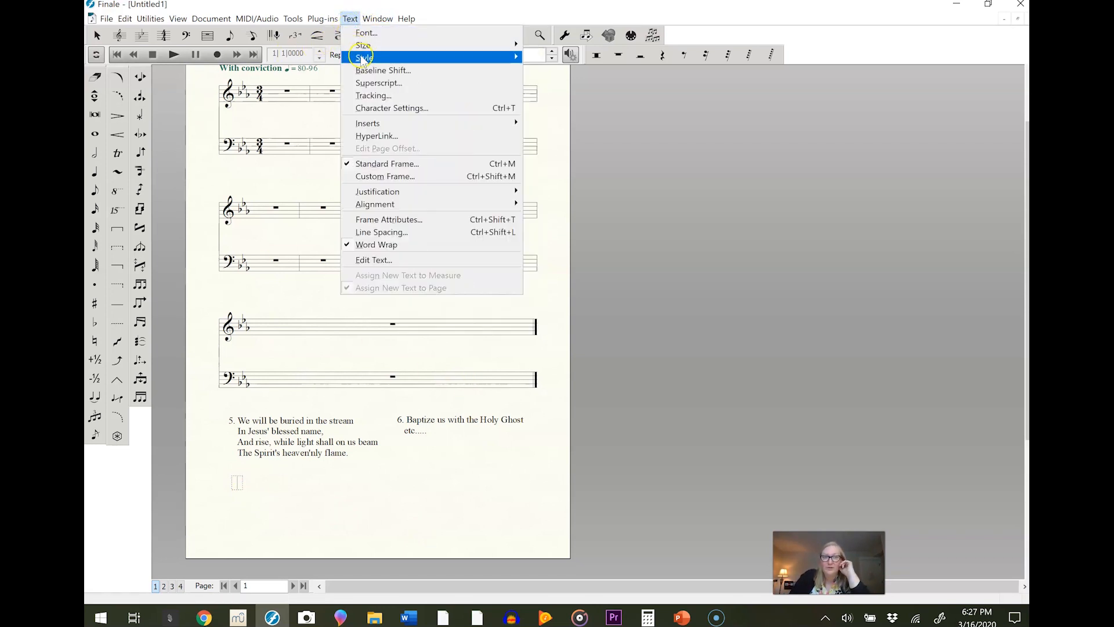
pyautogui.moveTo(418, 58)
pyautogui.click(545, 74)
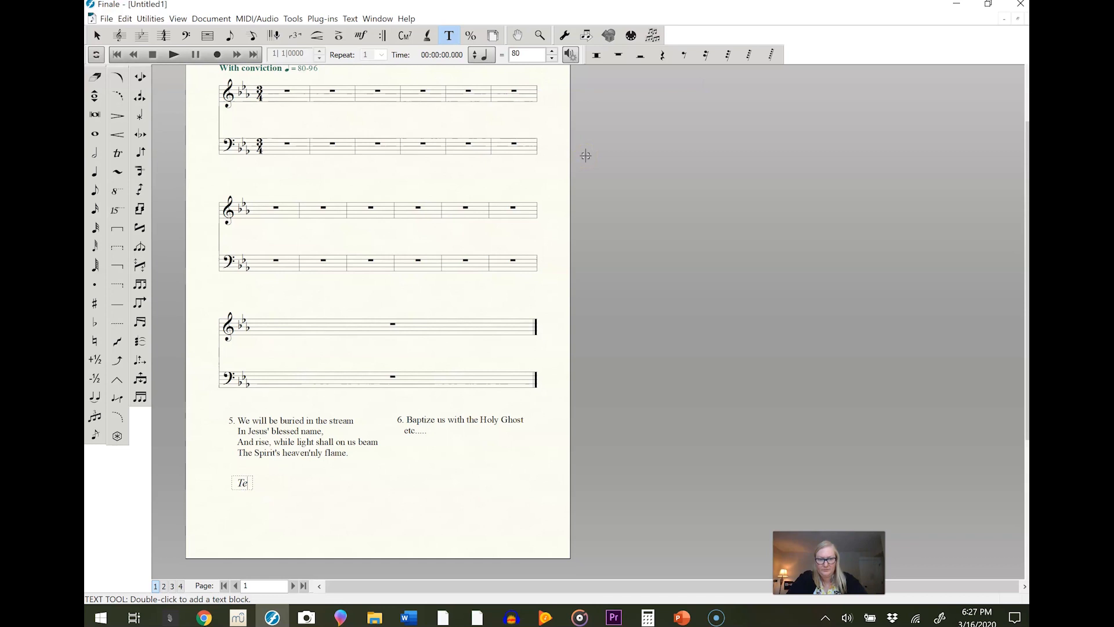
pyautogui.write(':')
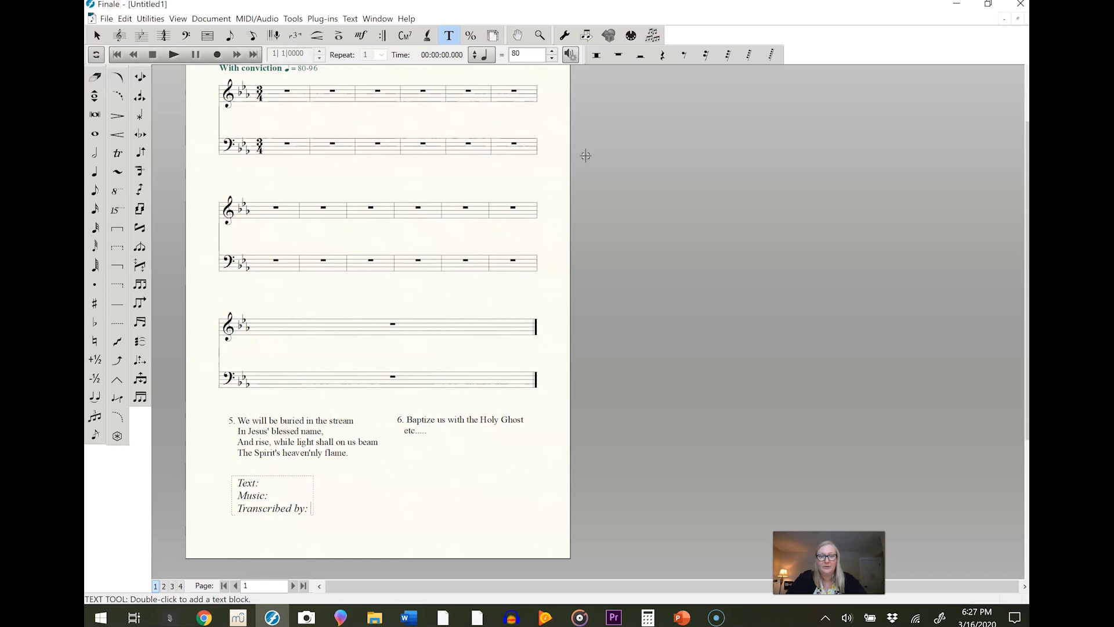
# Switch off italics and enter the transcriber's name in plain text after "Transcribed by:"
pyautogui.click(346, 21)
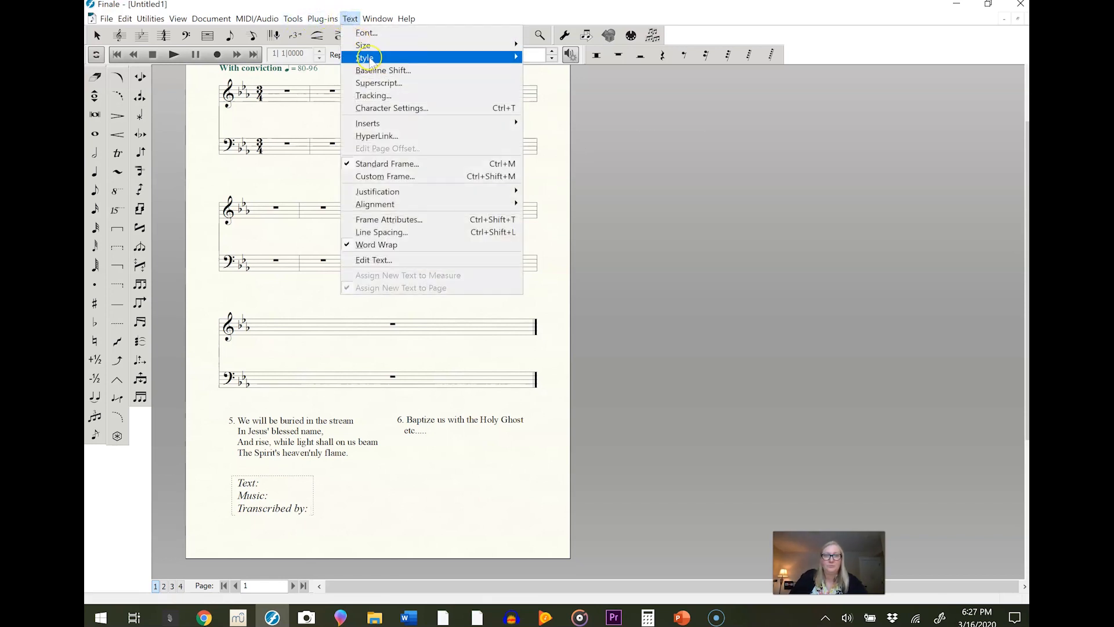
pyautogui.click(524, 58)
pyautogui.write('S')
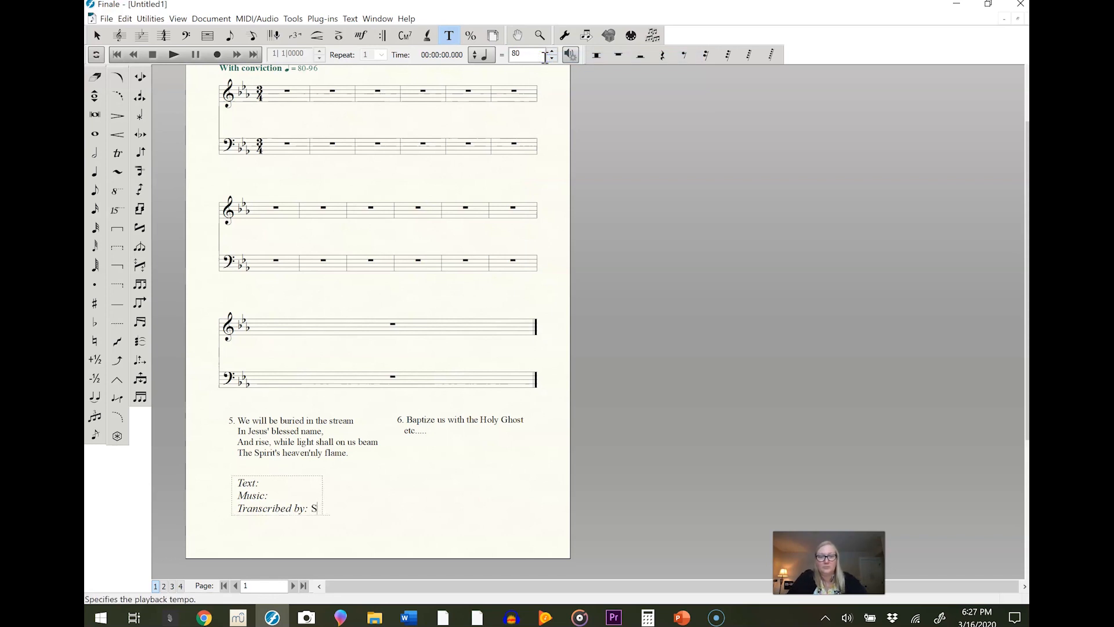
pyautogui.write('Is. Crawford')
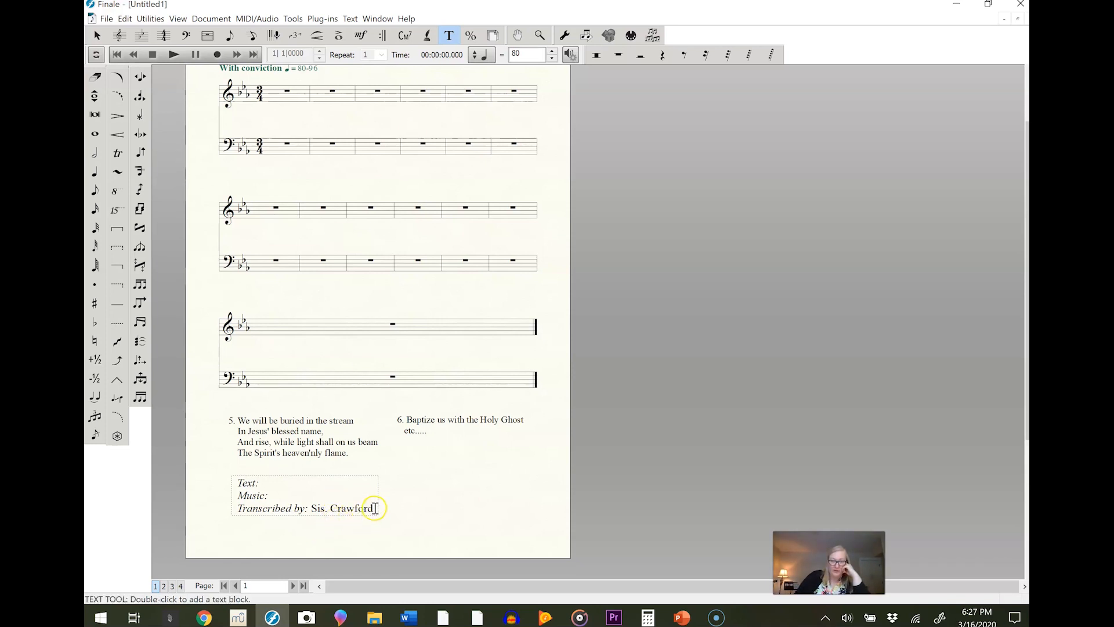
# Set the font size of all the text in the credits block to 10 points
pyautogui.moveTo(368, 509); pyautogui.dragTo(231, 483)
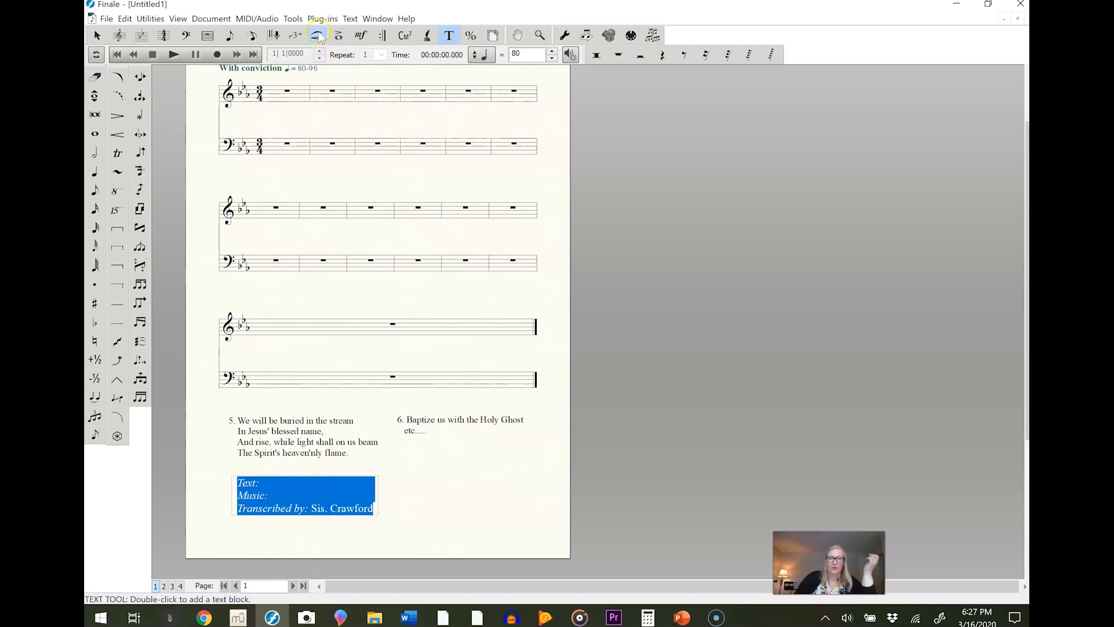
pyautogui.click(350, 18)
pyautogui.click(352, 20)
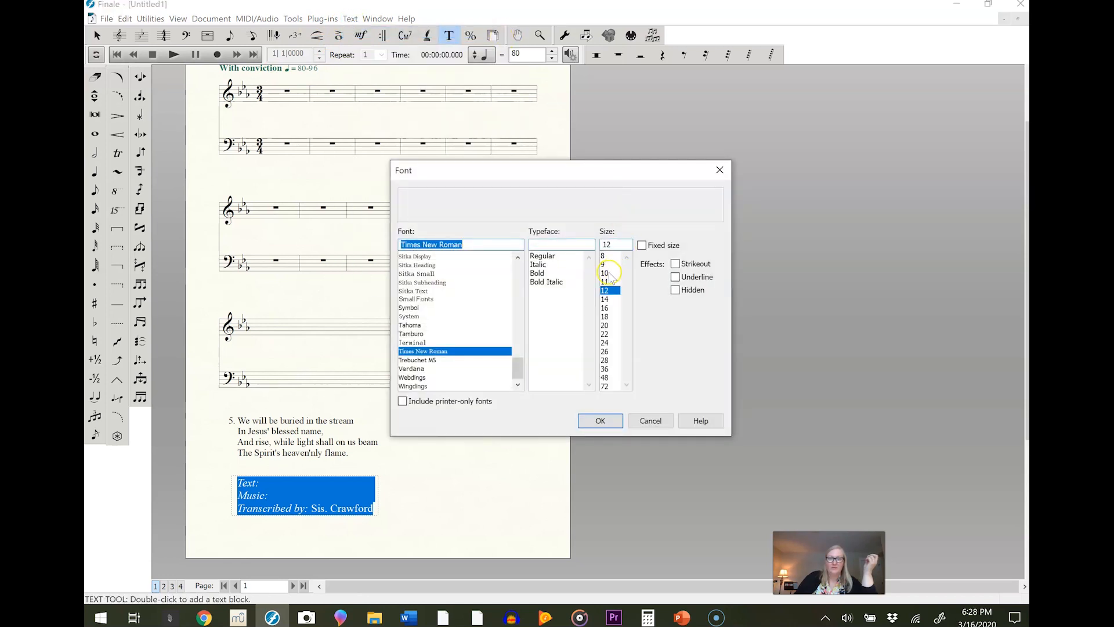
pyautogui.click(605, 273)
pyautogui.click(600, 420)
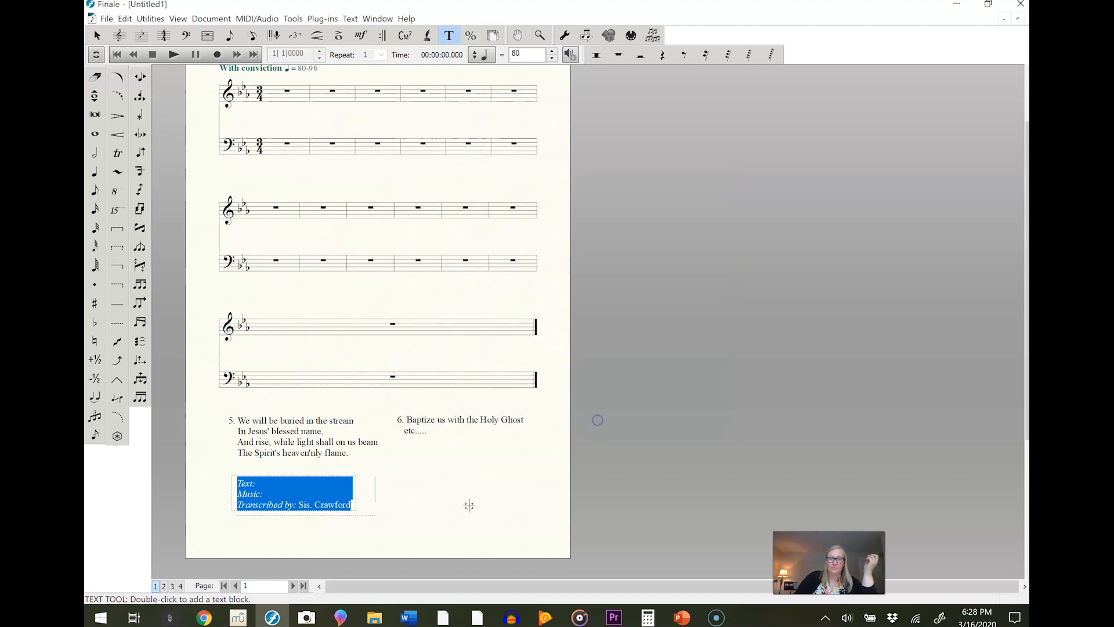
# Move the credits text block slightly up and left, closer to the page margin below verse 5
pyautogui.click(96, 35)
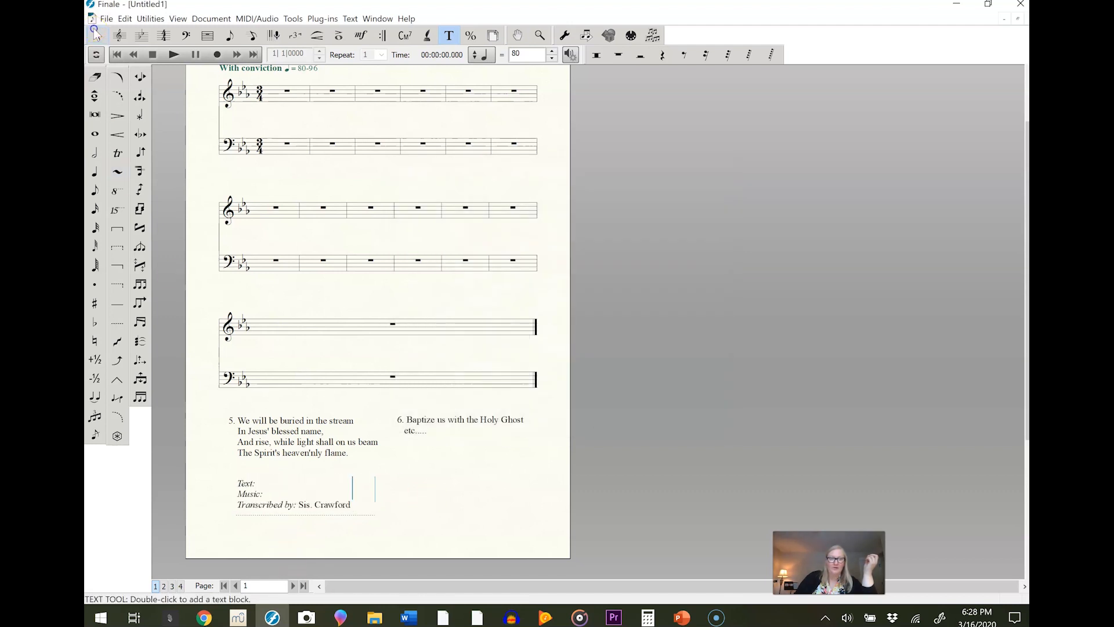
pyautogui.click(259, 492)
pyautogui.moveTo(260, 494); pyautogui.dragTo(247, 487)
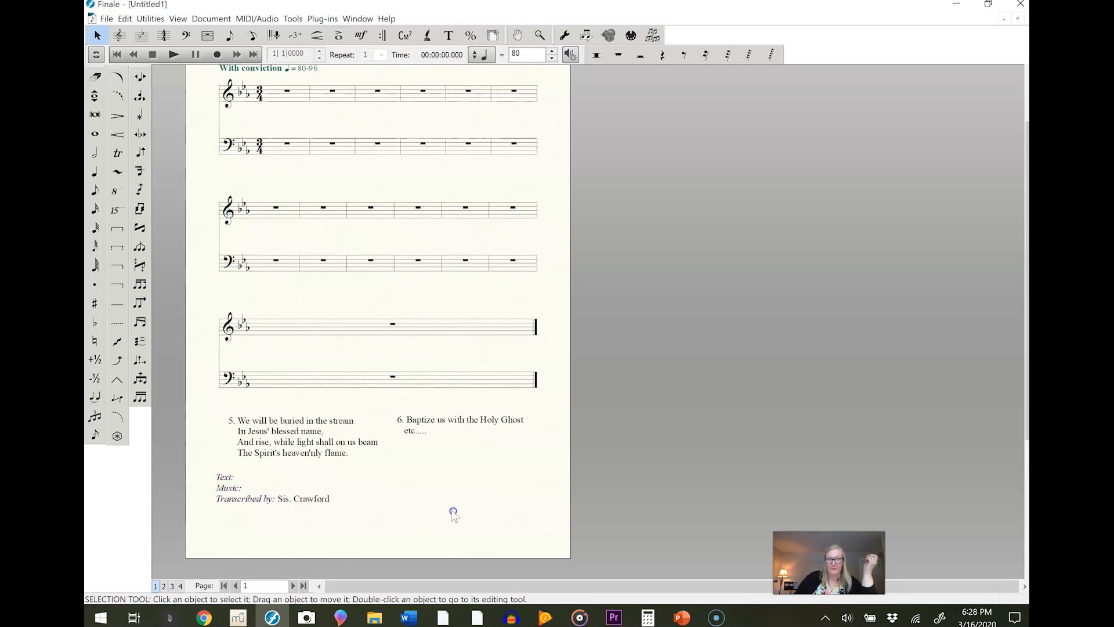
# Move the last measure of both staves up to the second system, and the second system's first measure up to the first
pyautogui.scroll(3, 453, 514)
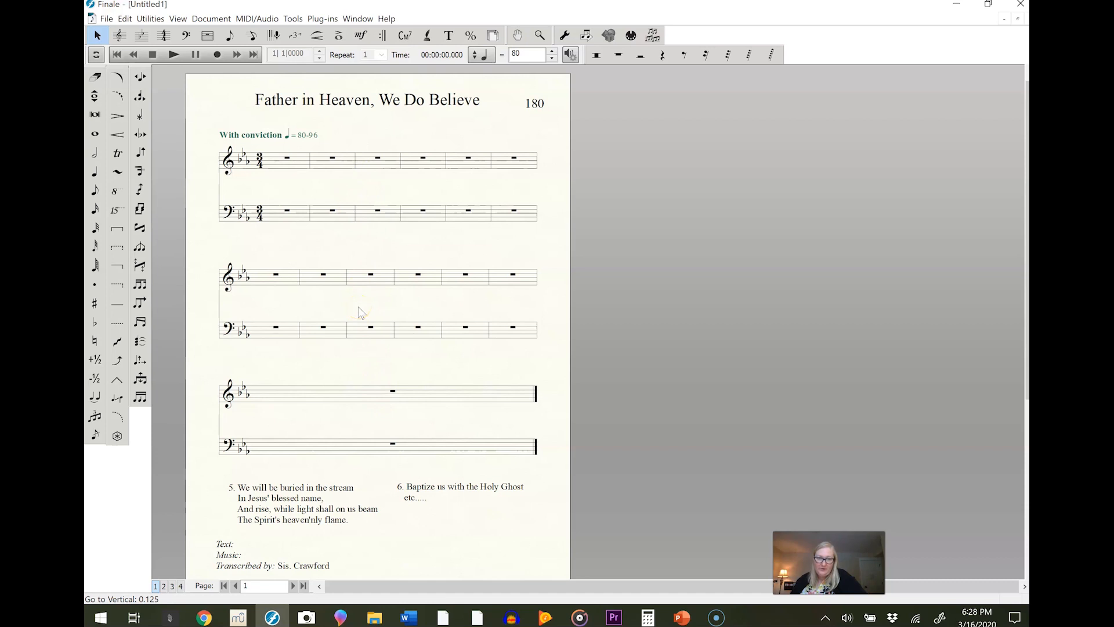
pyautogui.click(359, 393)
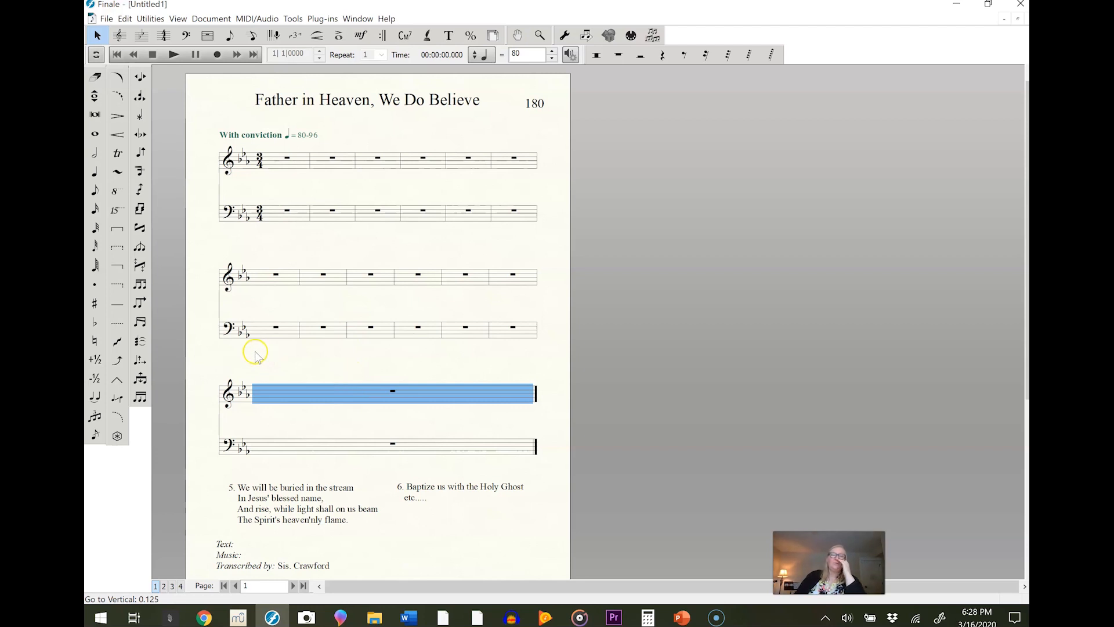
pyautogui.click(224, 358)
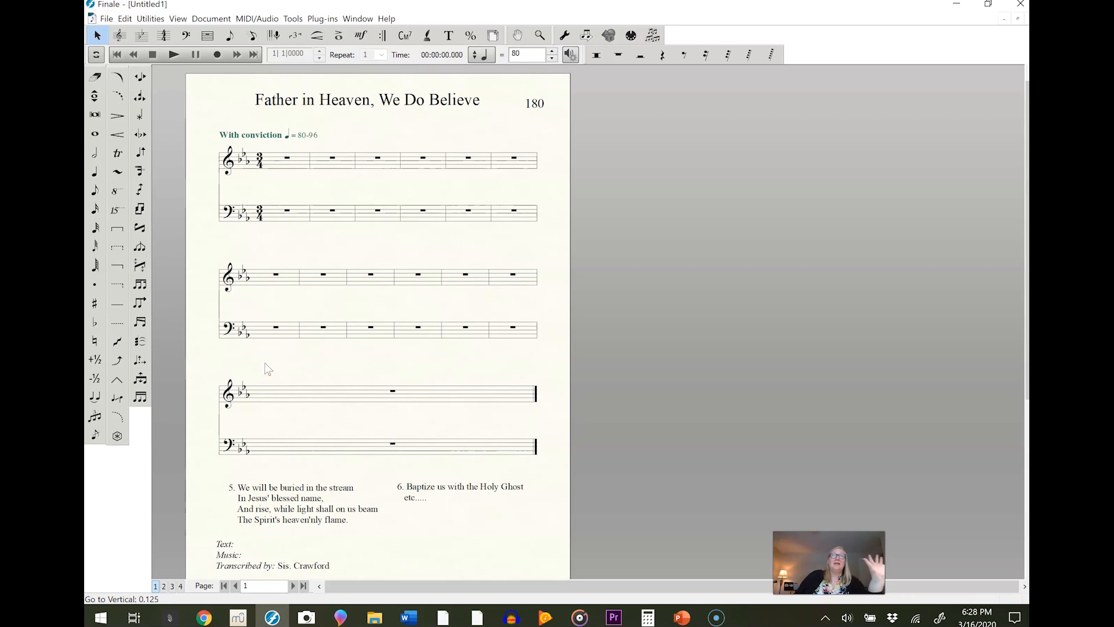
pyautogui.moveTo(289, 353); pyautogui.dragTo(422, 468)
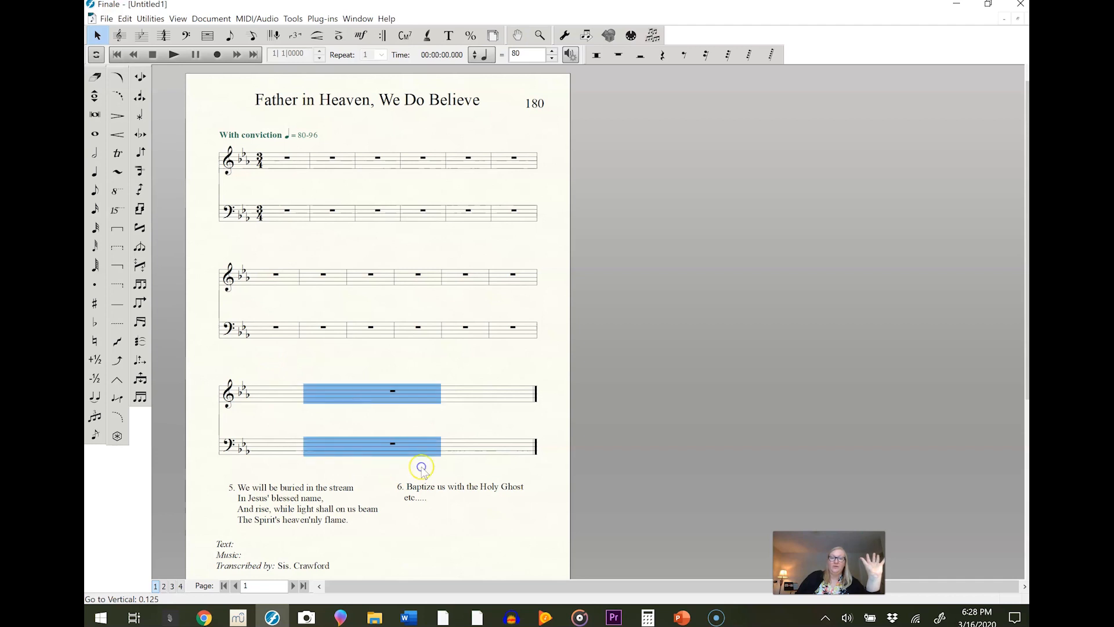
pyautogui.moveTo(249, 358); pyautogui.dragTo(539, 467)
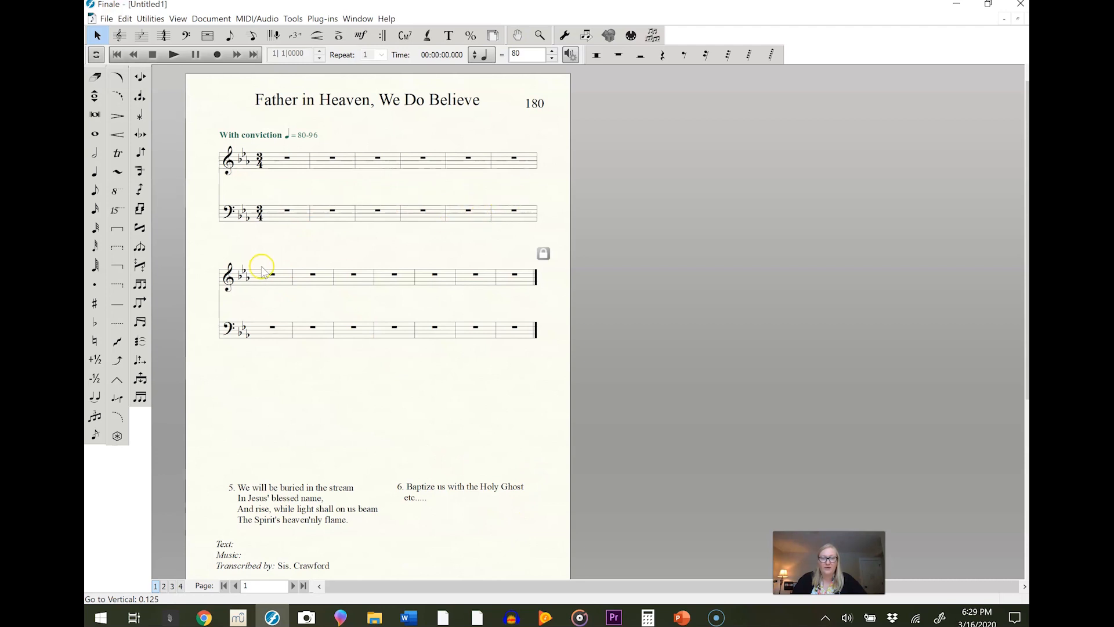
pyautogui.moveTo(253, 263); pyautogui.dragTo(294, 362)
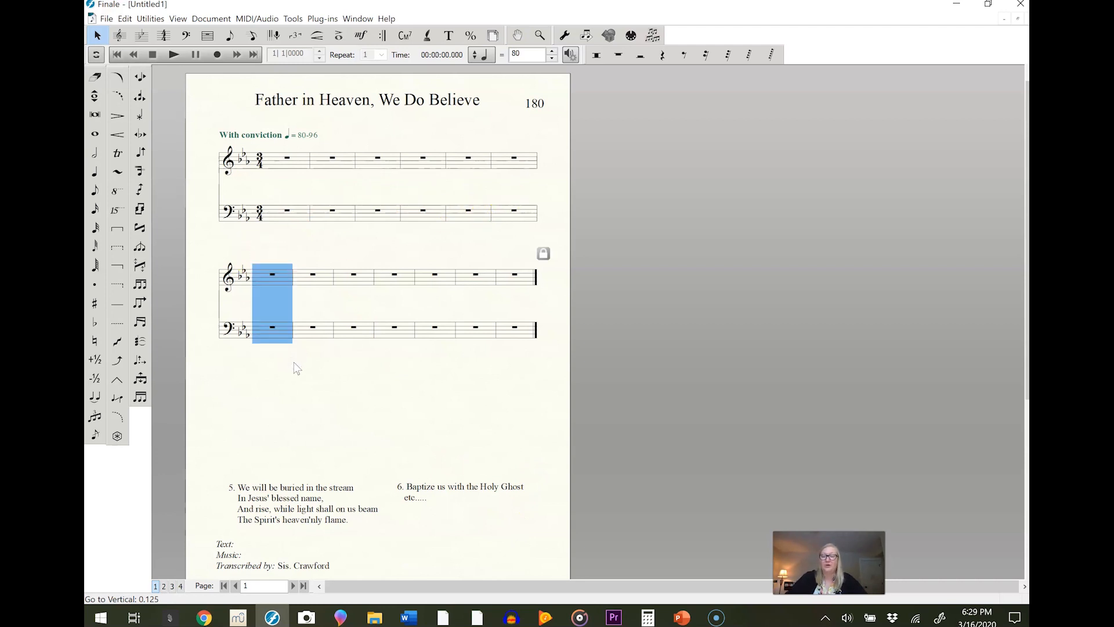
pyautogui.press('Up')
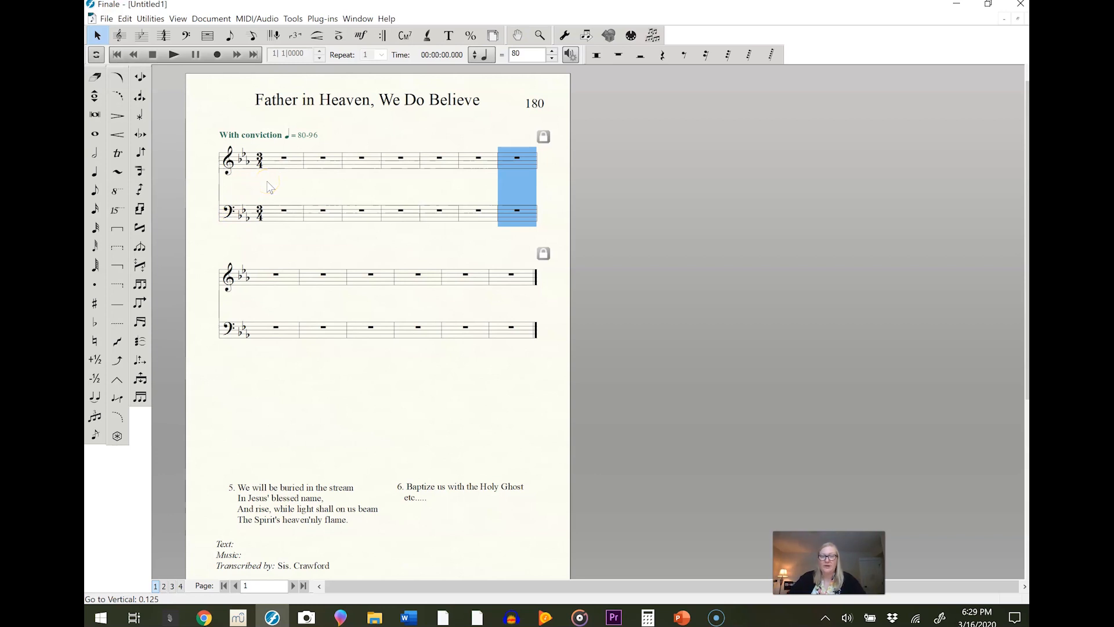
# Lower the treble staff of the first system slightly with the Staff tool
pyautogui.hotkey('ctrl', '=')
pyautogui.hotkey('ctrl', '=')
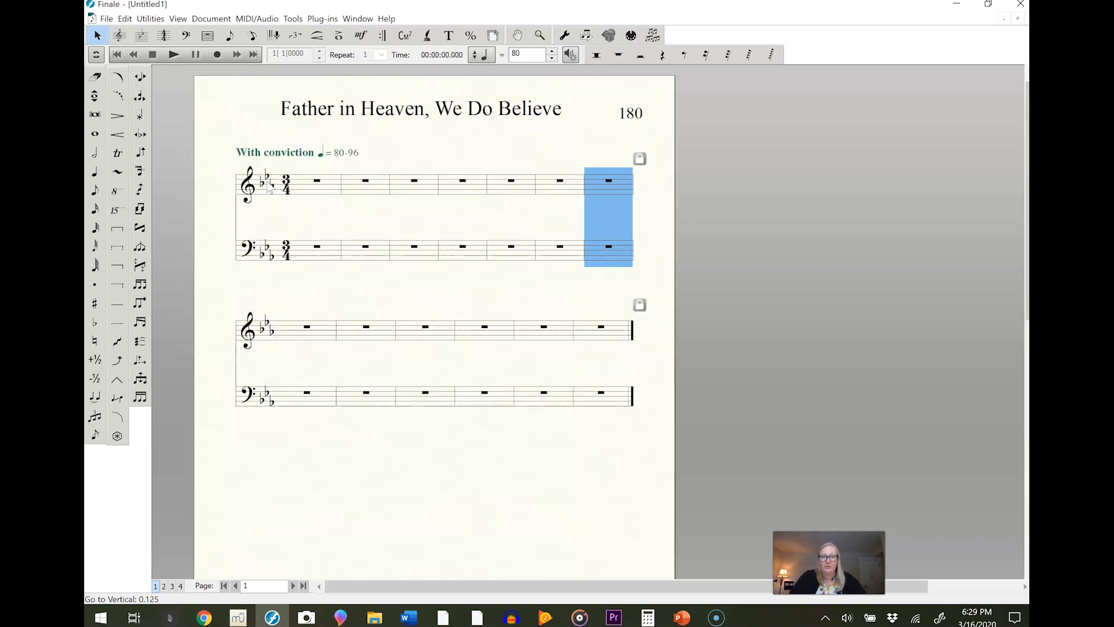
pyautogui.hotkey('ctrl', '=')
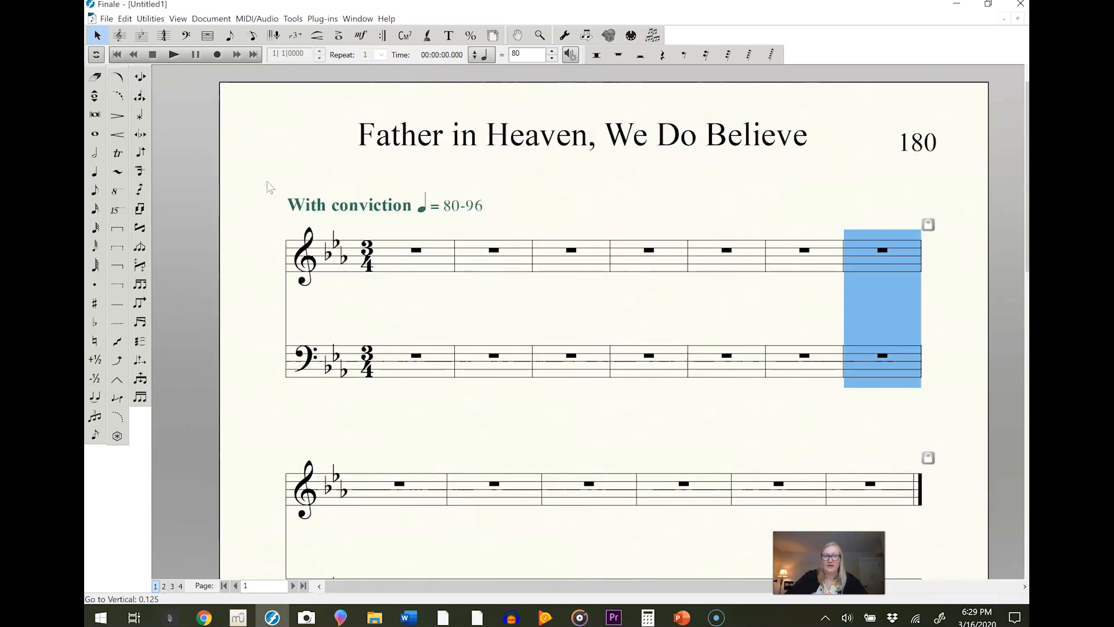
pyautogui.hotkey('ctrl', '-')
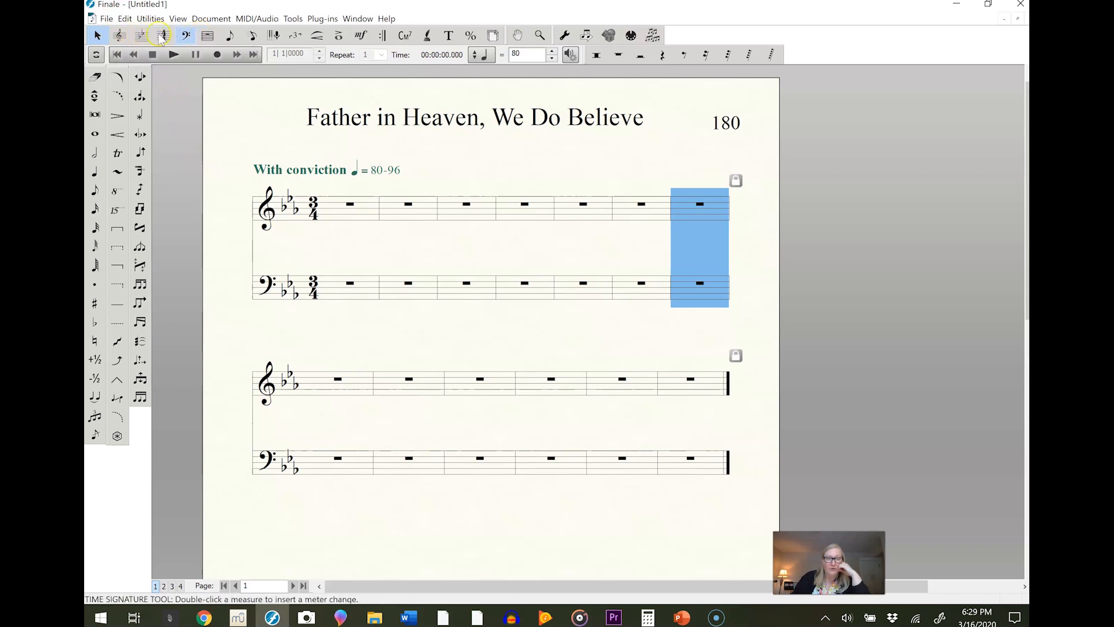
pyautogui.click(140, 36)
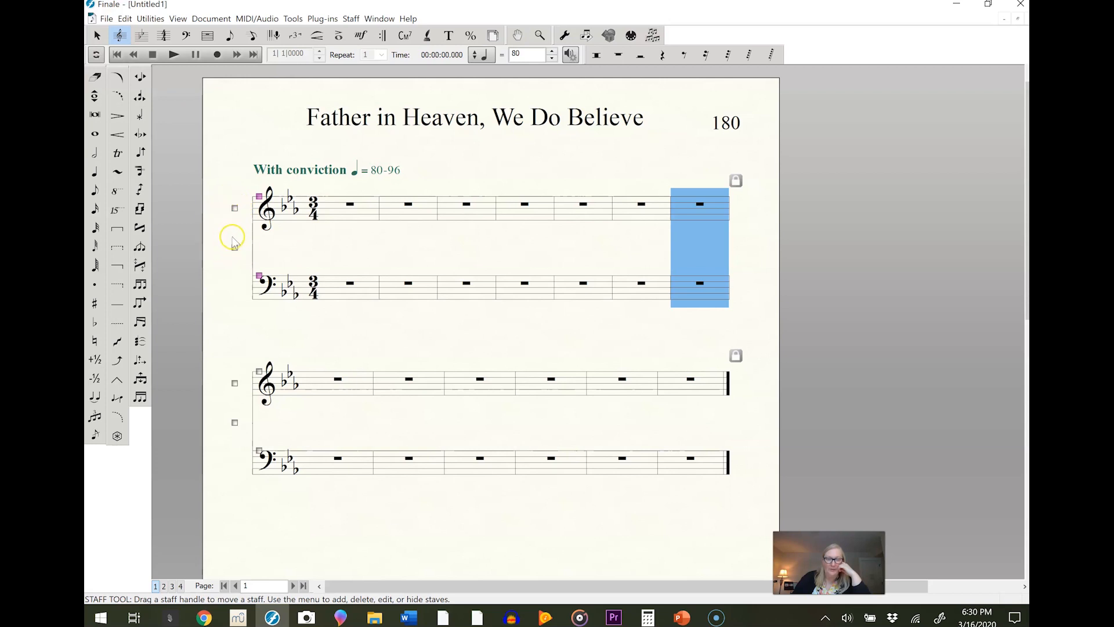
pyautogui.click(259, 196)
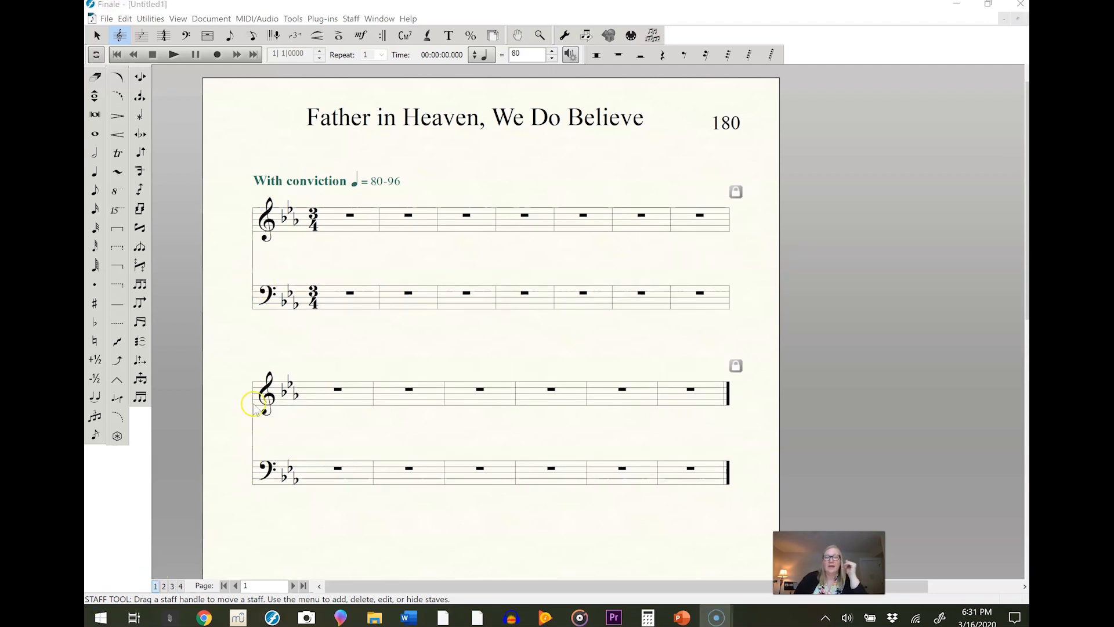
# Move the bass staff further down to widen the gap between the treble and bass staves in every system
pyautogui.click(264, 290)
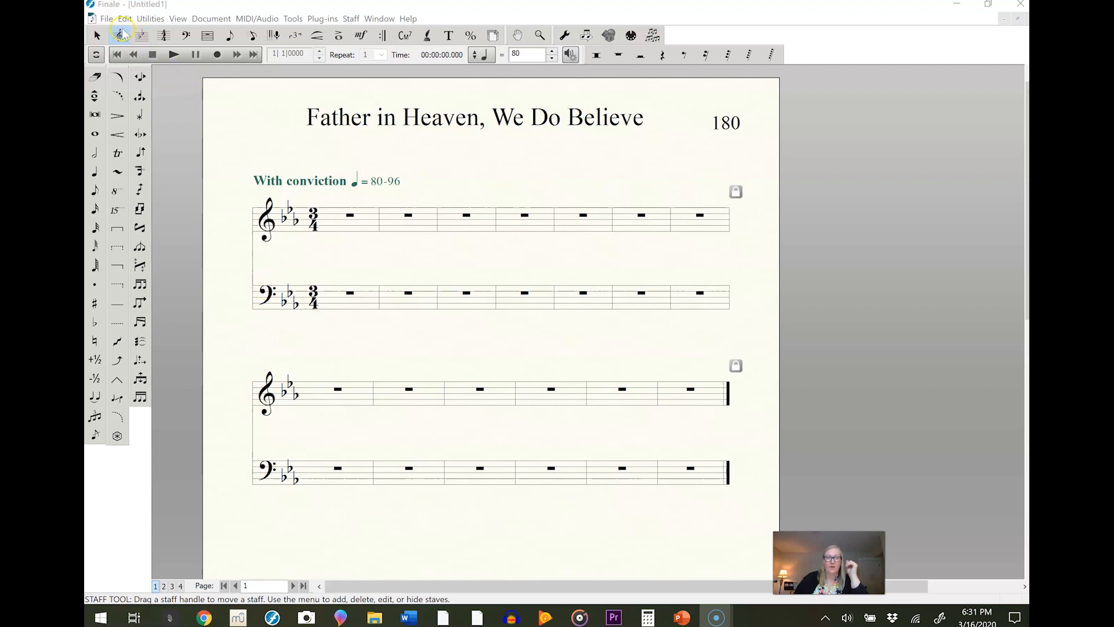
pyautogui.click(282, 299)
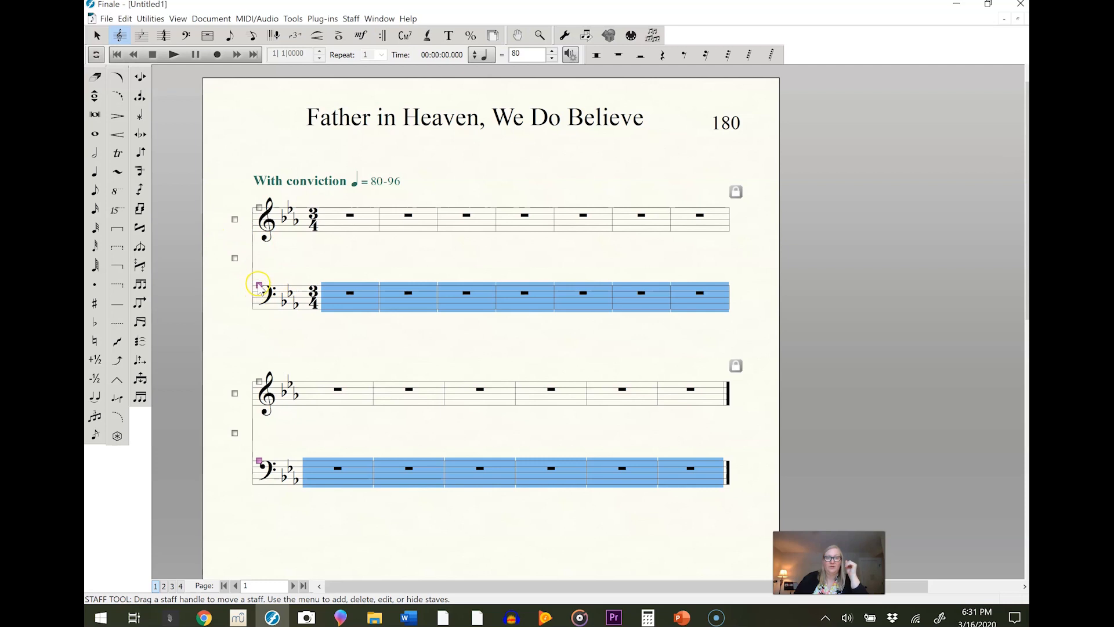
pyautogui.click(252, 306)
pyautogui.moveTo(259, 286); pyautogui.dragTo(267, 353)
pyautogui.scroll(-1, 286, 410)
pyautogui.scroll(-3, 286, 410)
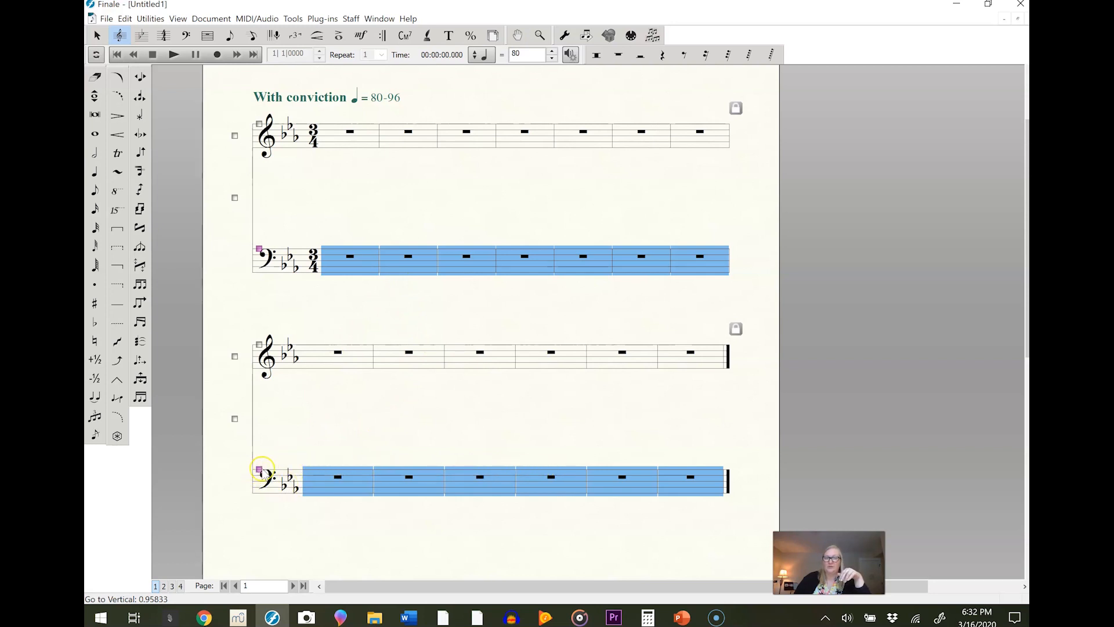
pyautogui.click(224, 481)
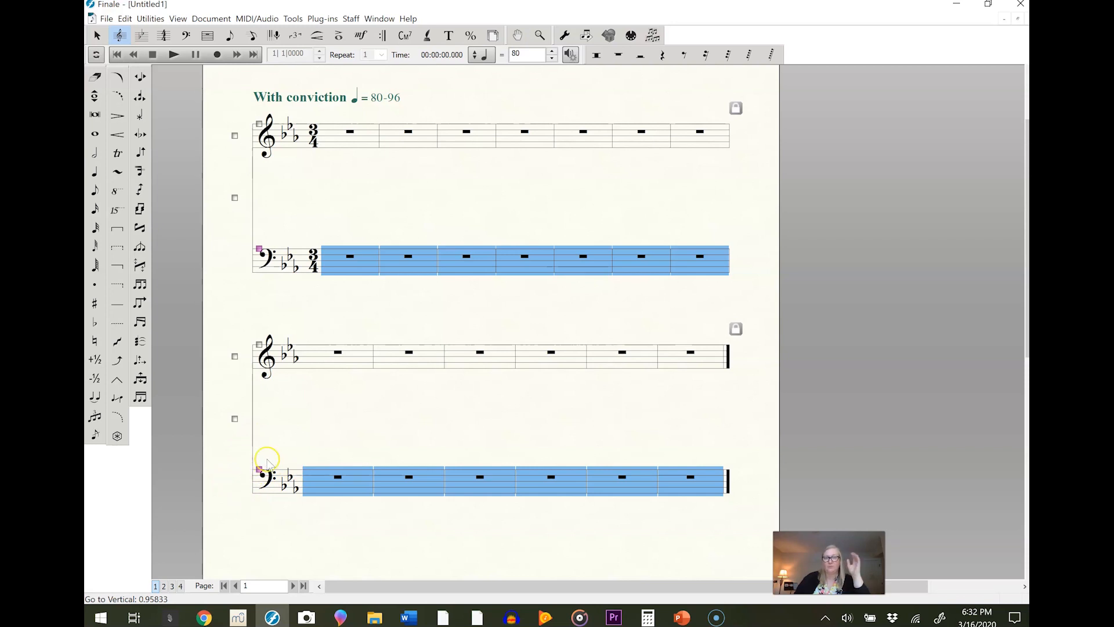
# Move the verse 5, verse 6 and credits text blocks up the page, keeping the two verses level below the last staff
pyautogui.scroll(-3, 278, 473)
pyautogui.scroll(-5, 296, 505)
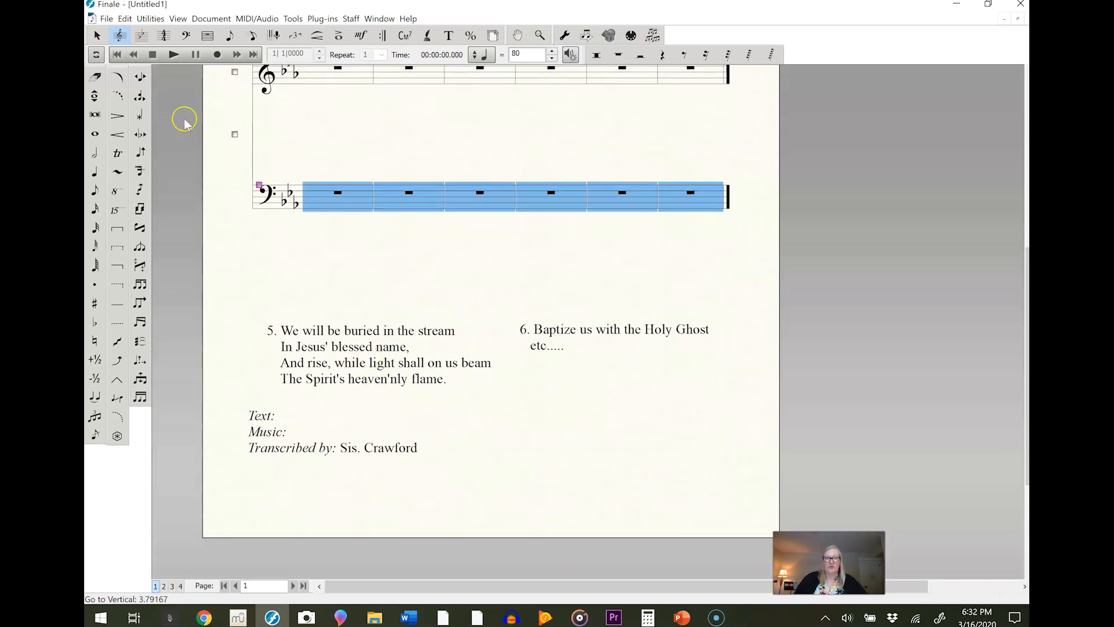
pyautogui.click(97, 36)
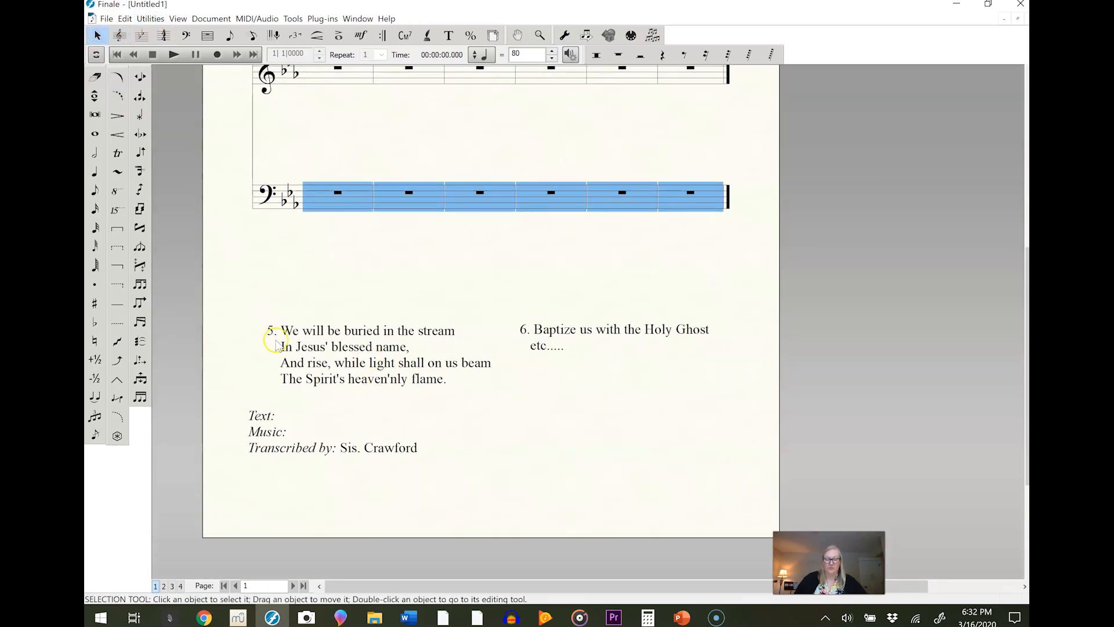
pyautogui.moveTo(316, 342); pyautogui.dragTo(311, 285)
pyautogui.moveTo(537, 328); pyautogui.dragTo(547, 276)
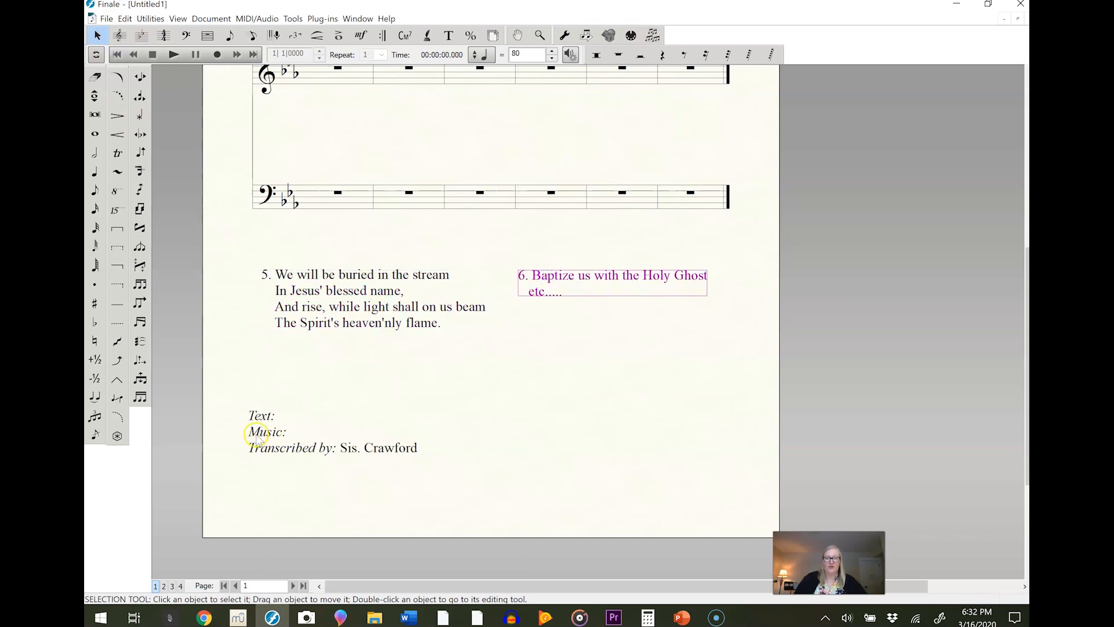
pyautogui.moveTo(258, 450); pyautogui.dragTo(270, 403)
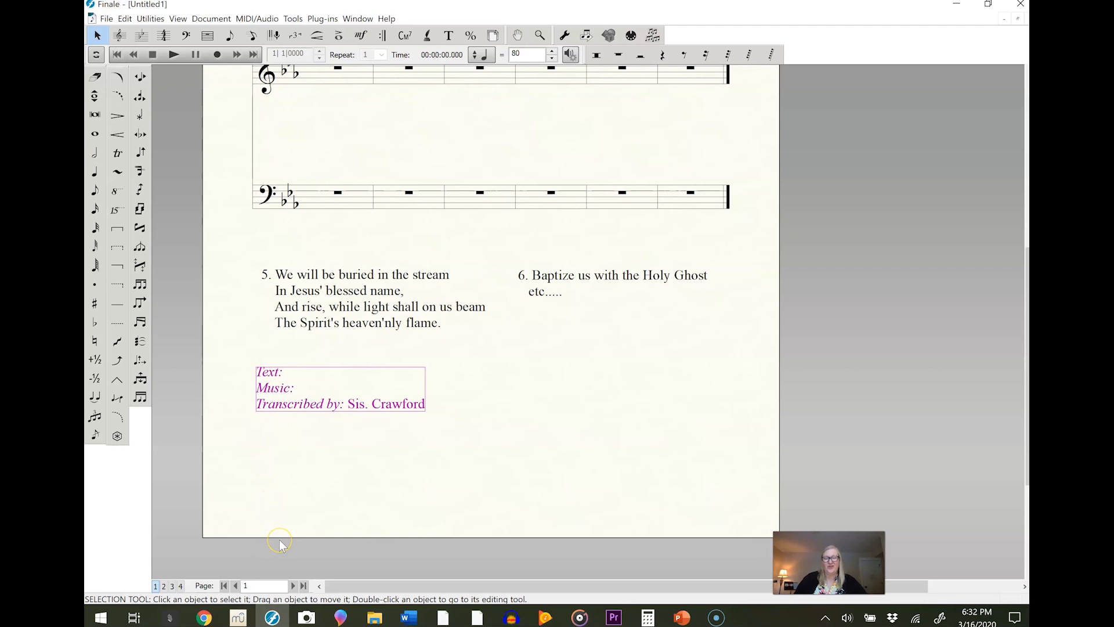
pyautogui.moveTo(282, 617)
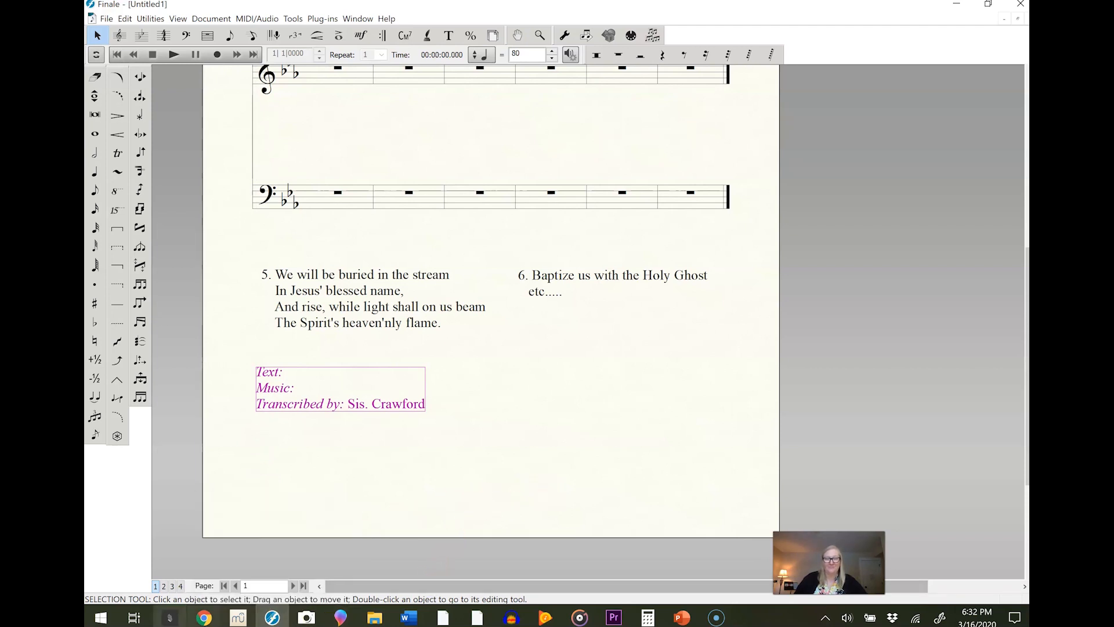
# Enter three quarter-note Gs in the first treble measure with Simple Entry, each with an E-flat quarter note beneath it
pyautogui.scroll(5, 365, 360)
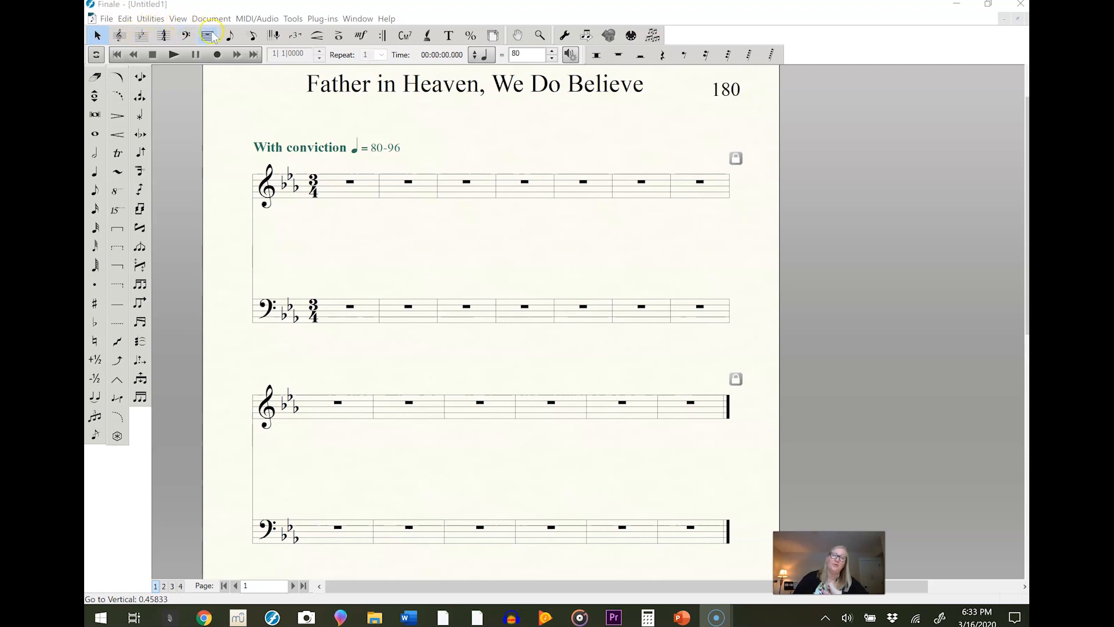
pyautogui.click(230, 35)
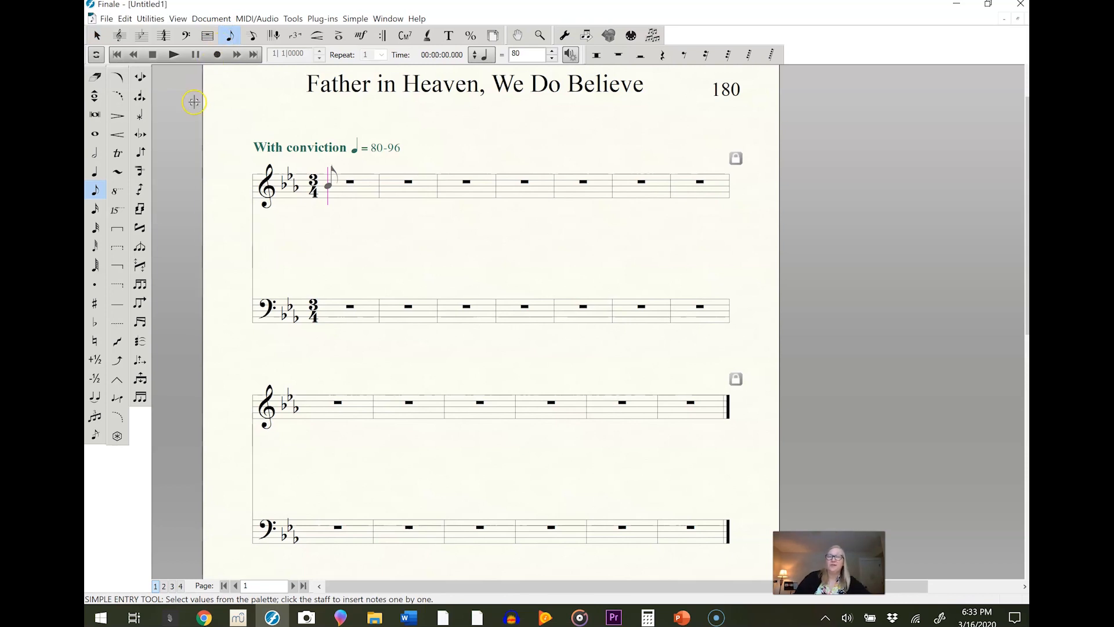
pyautogui.click(94, 172)
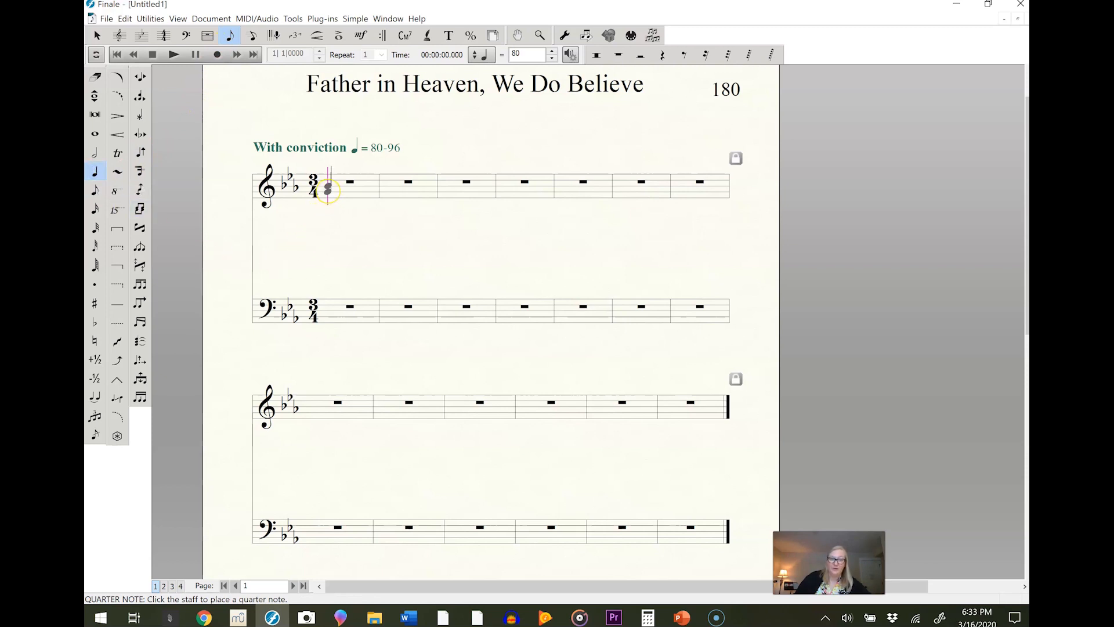
pyautogui.click(328, 191)
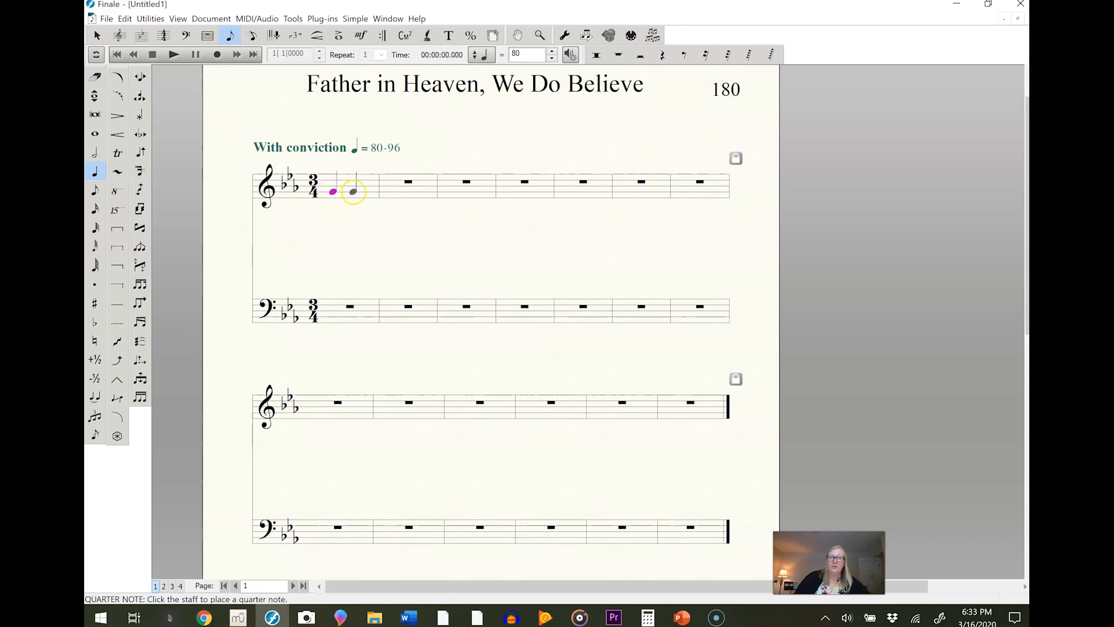
pyautogui.click(355, 191)
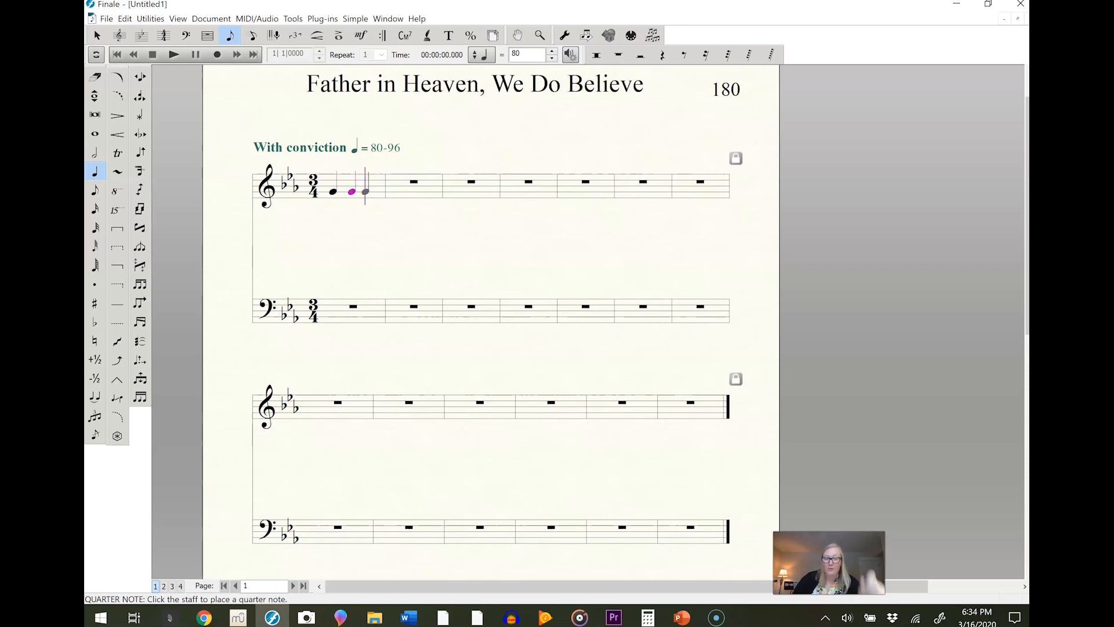
pyautogui.click(335, 197)
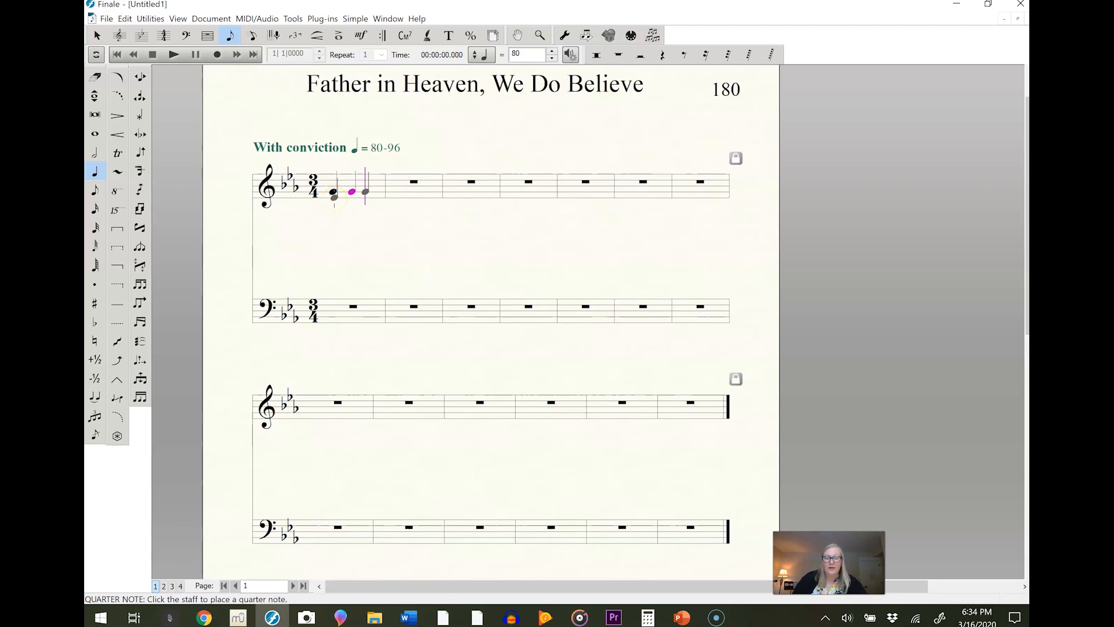
pyautogui.click(378, 190)
pyautogui.click(353, 199)
pyautogui.click(372, 200)
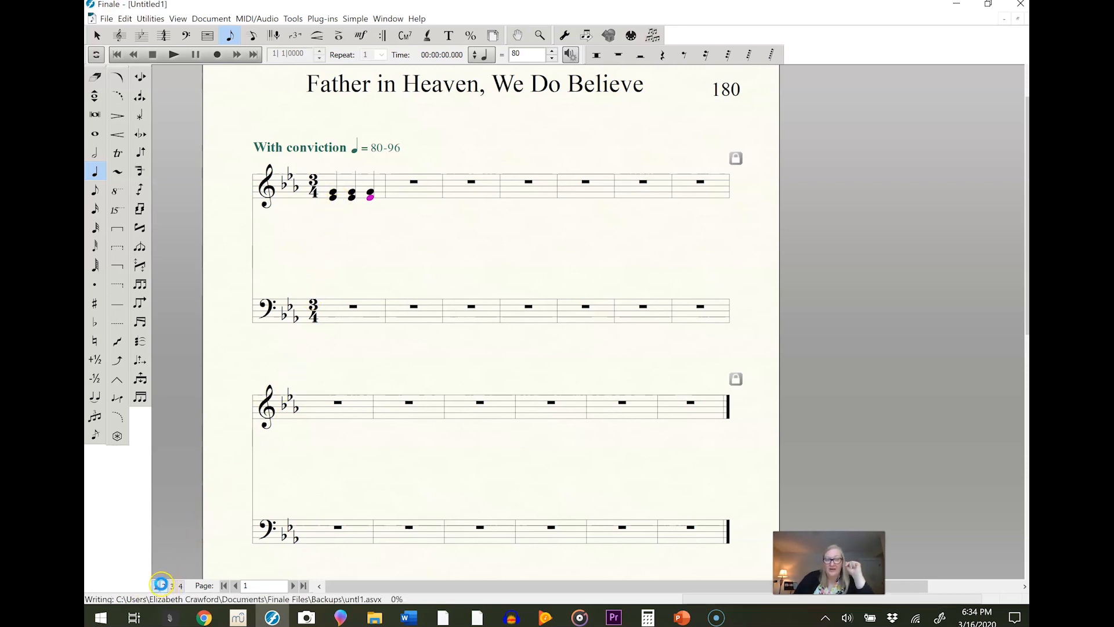
# Switch note entry to layer 2 and return to layer 1
pyautogui.click(164, 585)
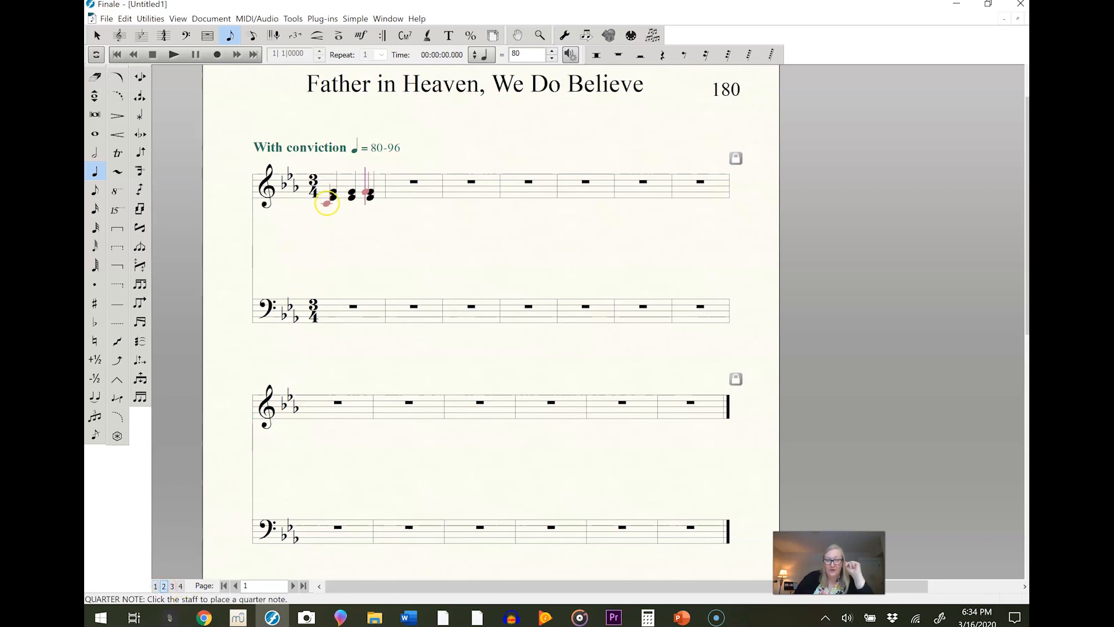
pyautogui.click(156, 586)
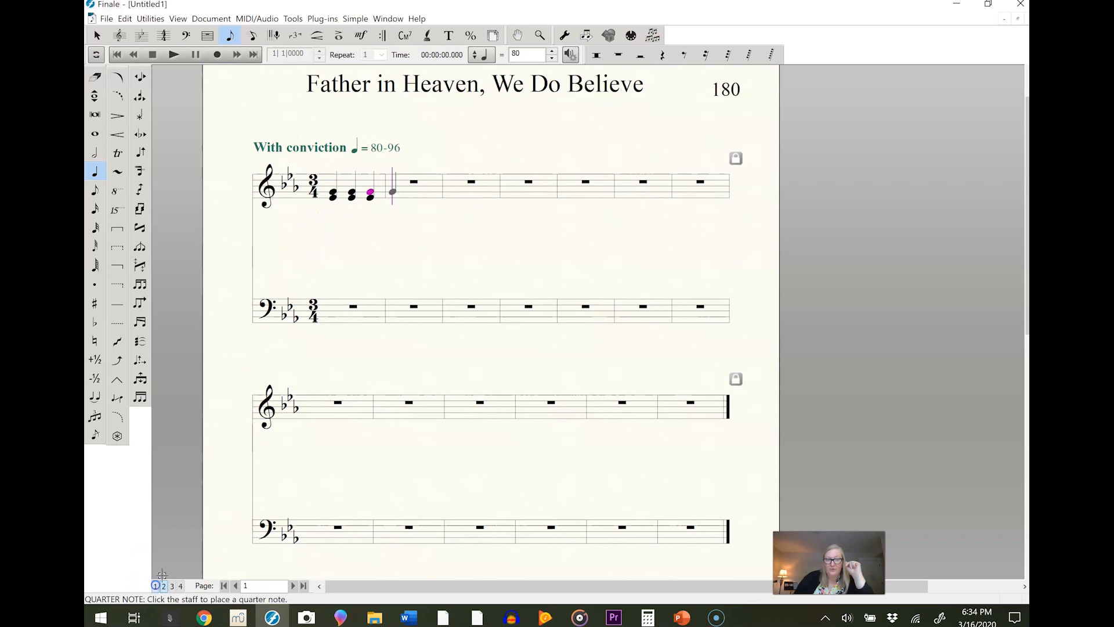
# Enter three quarter-note Gs in the second treble measure on layer 1
pyautogui.click(394, 192)
pyautogui.click(413, 193)
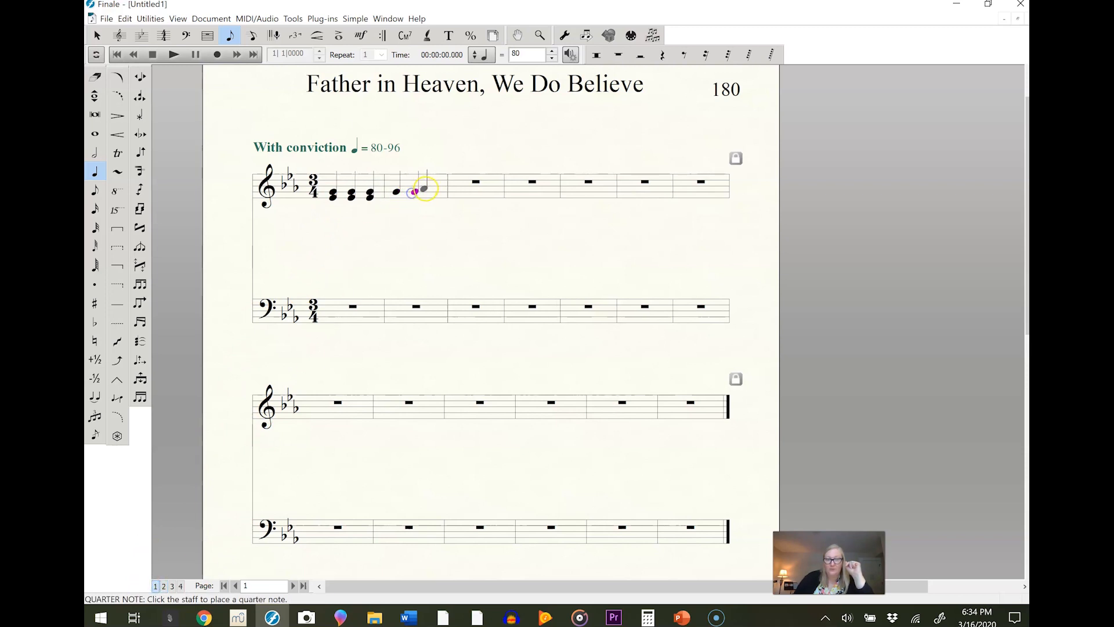
pyautogui.click(433, 192)
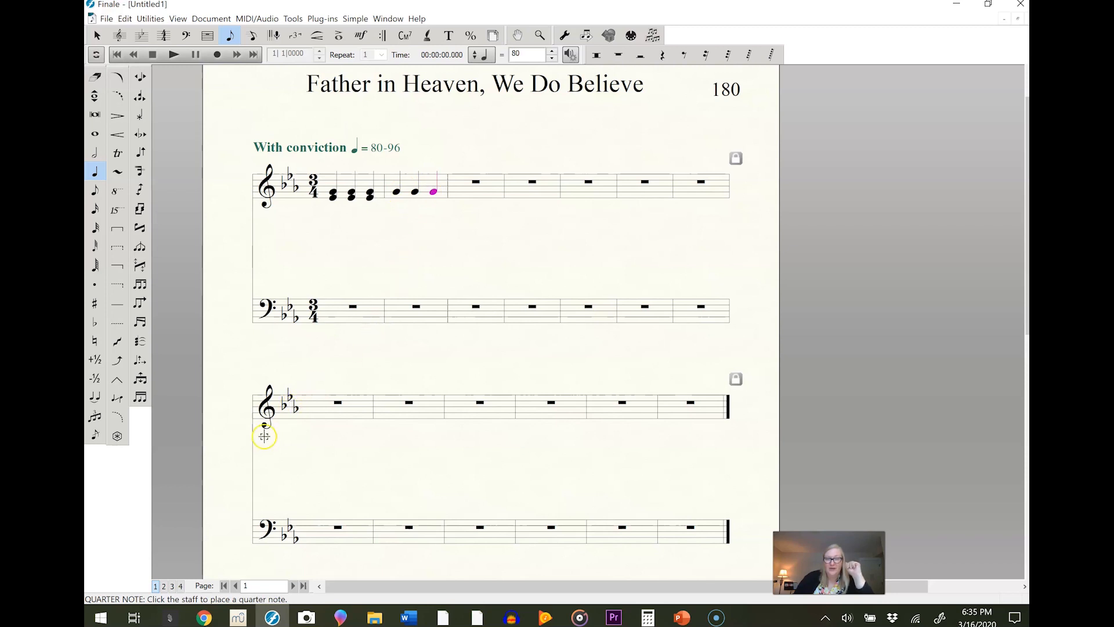
# On layer 2, place an E-flat quarter note beneath each of the three Gs in the second treble measure
pyautogui.click(164, 587)
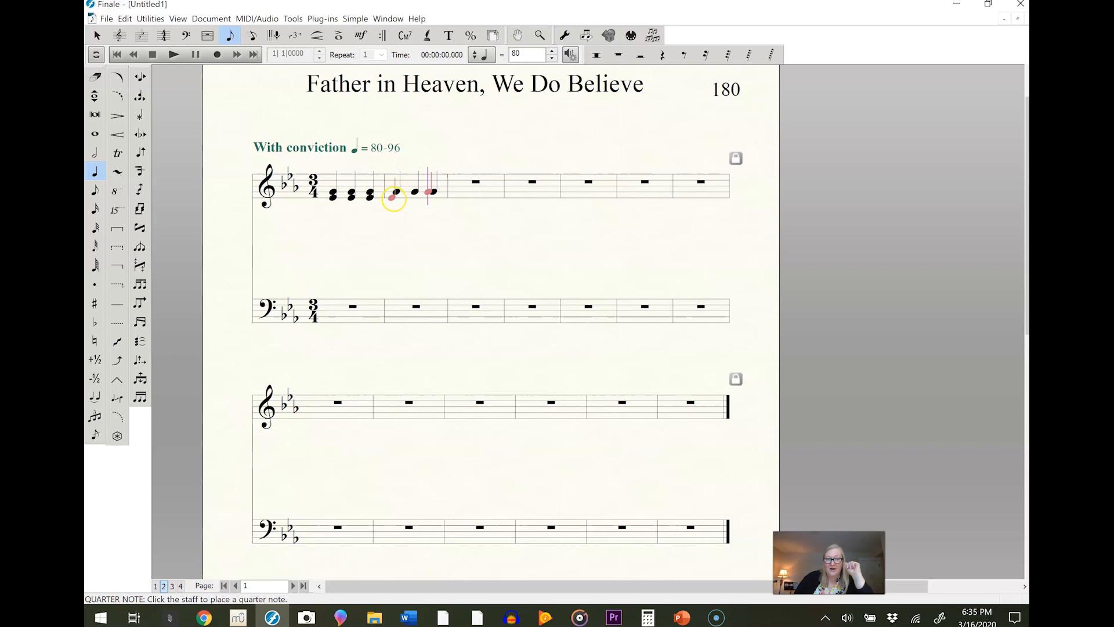
pyautogui.click(397, 197)
pyautogui.click(412, 197)
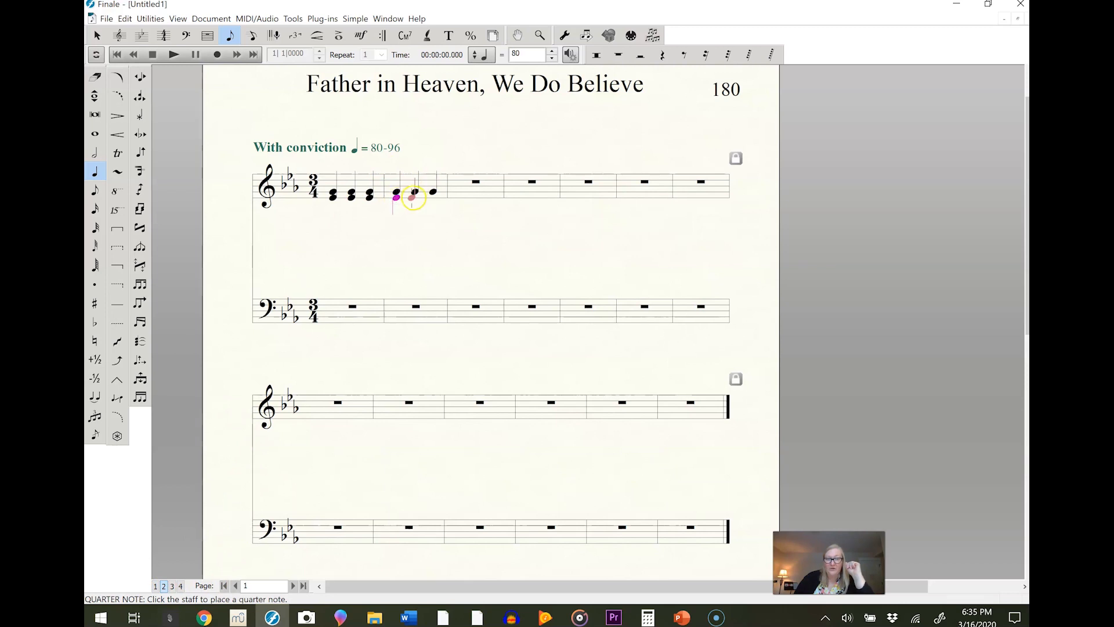
pyautogui.click(433, 197)
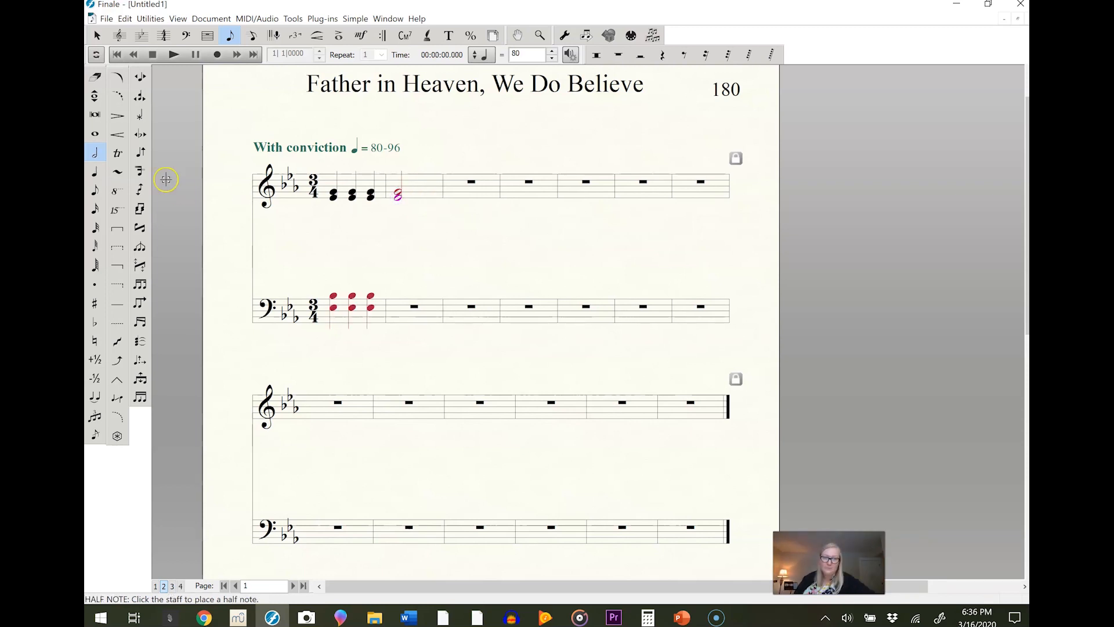
# Complete the second treble measure with a quarter-note G and an E-flat quarter note beneath it
pyautogui.click(96, 173)
pyautogui.click(425, 192)
pyautogui.click(428, 198)
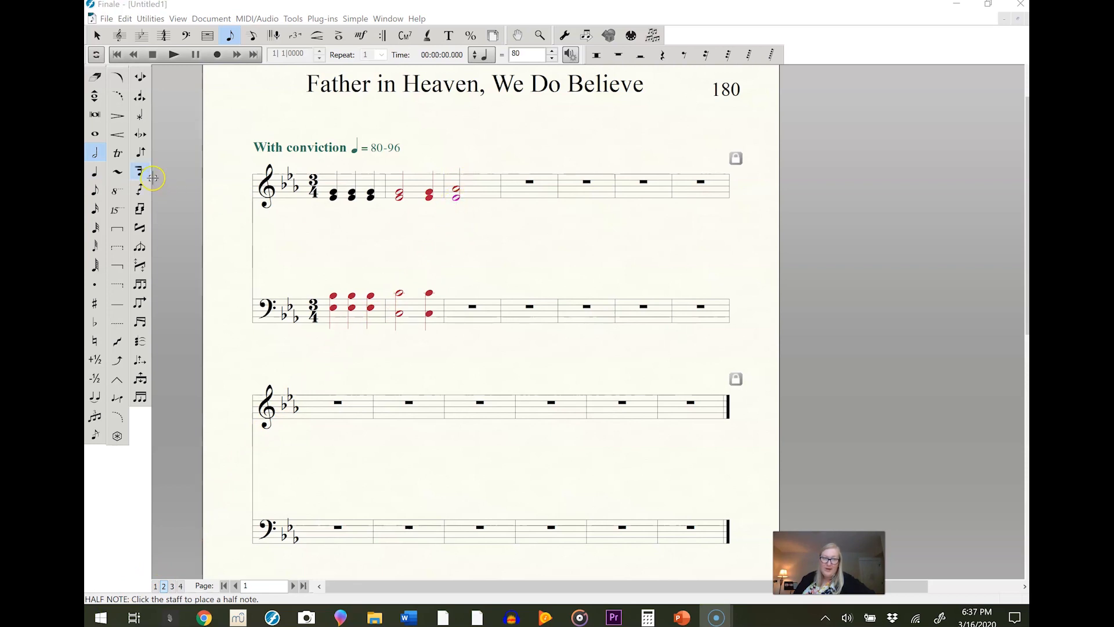
# Fill the third bass measure with a half note and a quarter note on middle C, each with a matching F beneath it
pyautogui.click(460, 195)
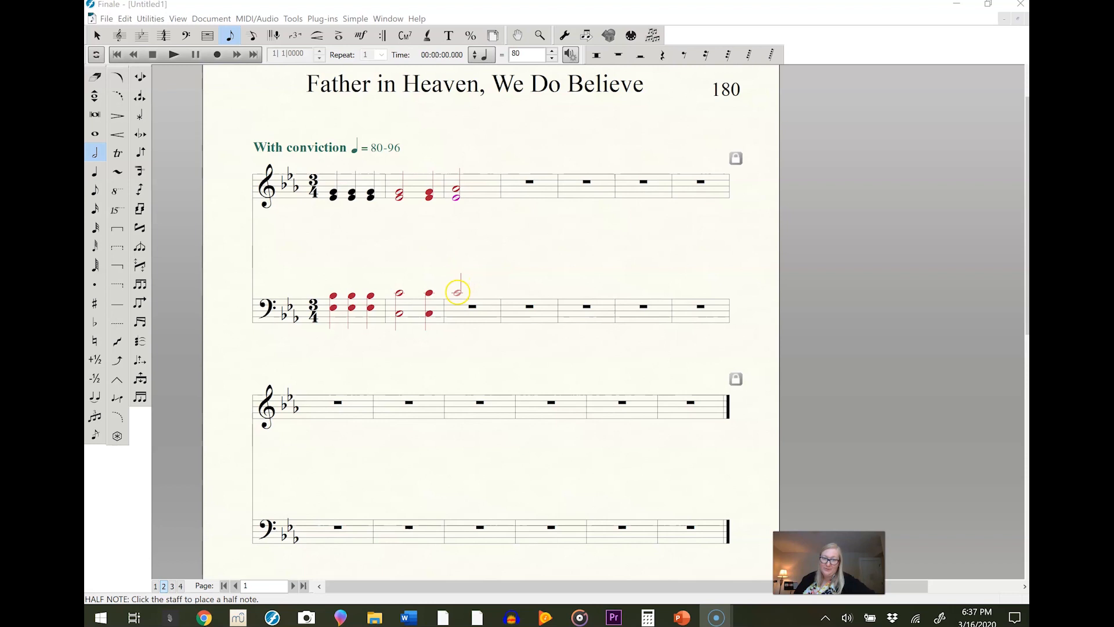
pyautogui.click(458, 291)
pyautogui.click(456, 300)
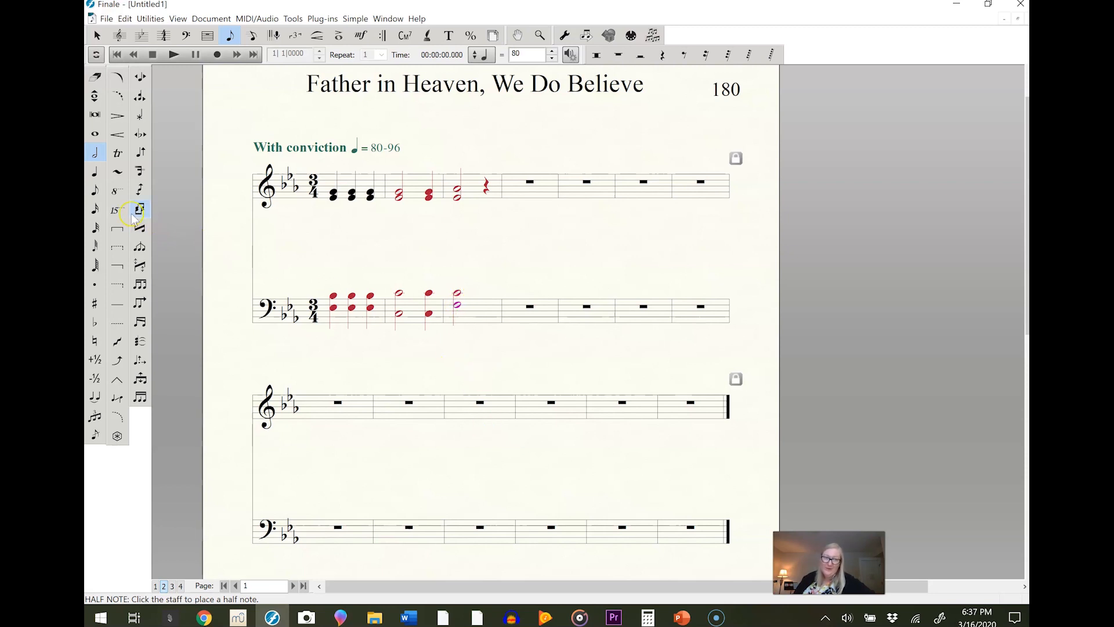
pyautogui.click(96, 172)
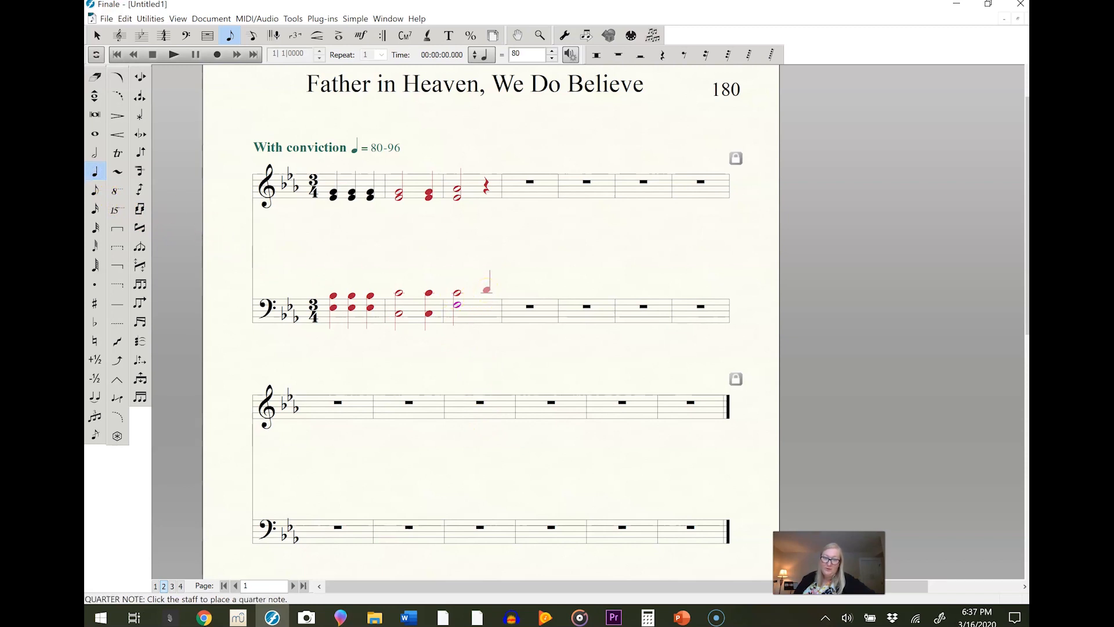
pyautogui.click(488, 293)
pyautogui.click(487, 305)
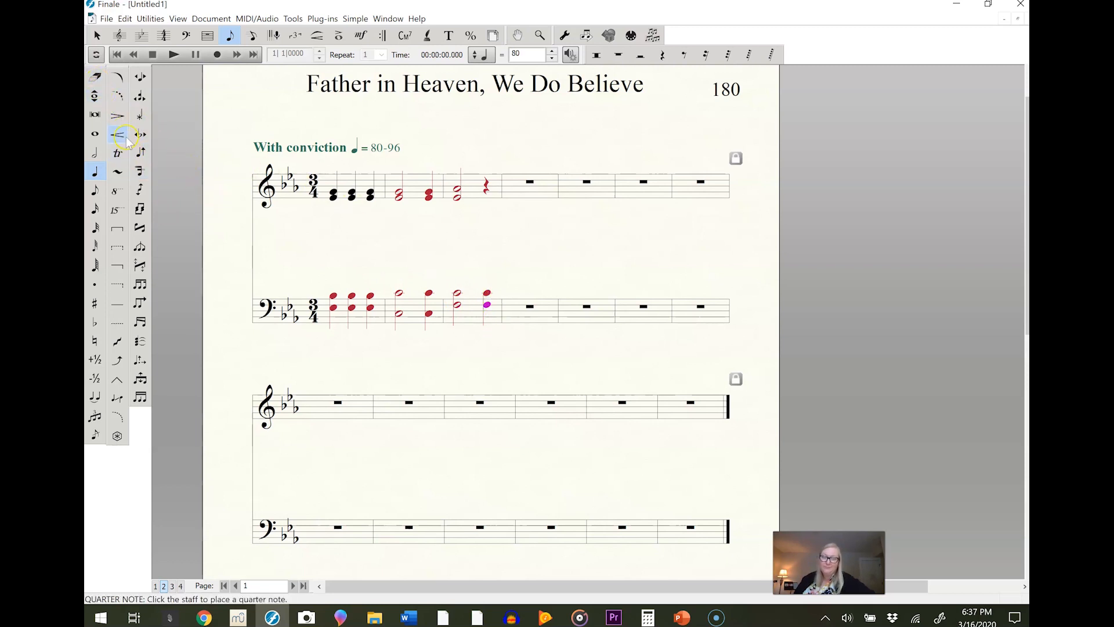
# Erase the quarter rest ending the third treble measure and enter a quarter-note G in its place
pyautogui.click(95, 80)
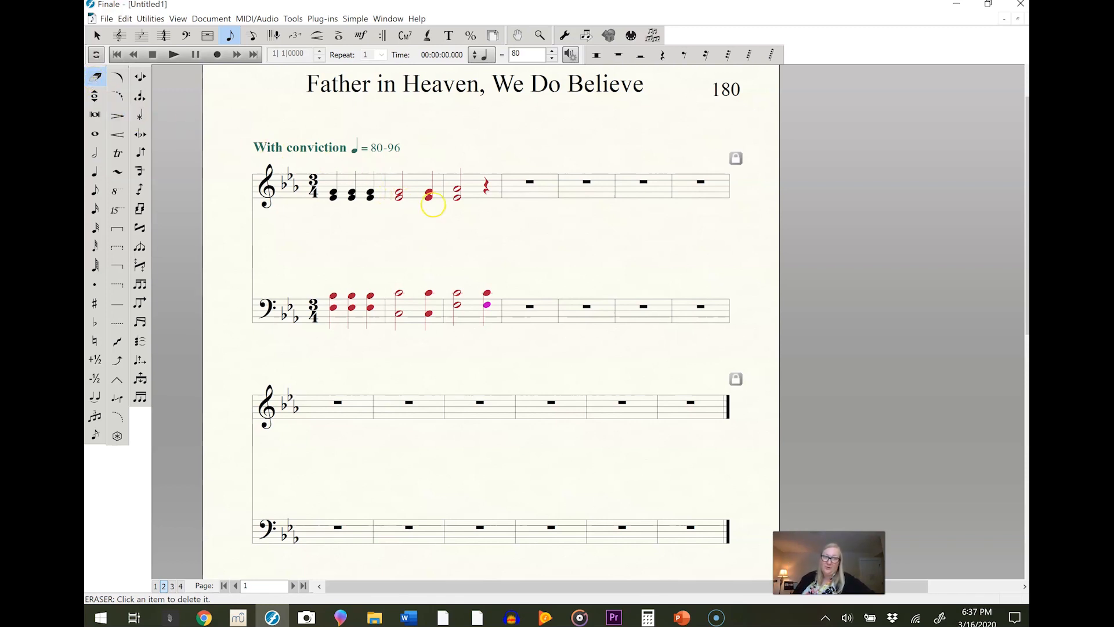
pyautogui.click(489, 185)
pyautogui.click(95, 172)
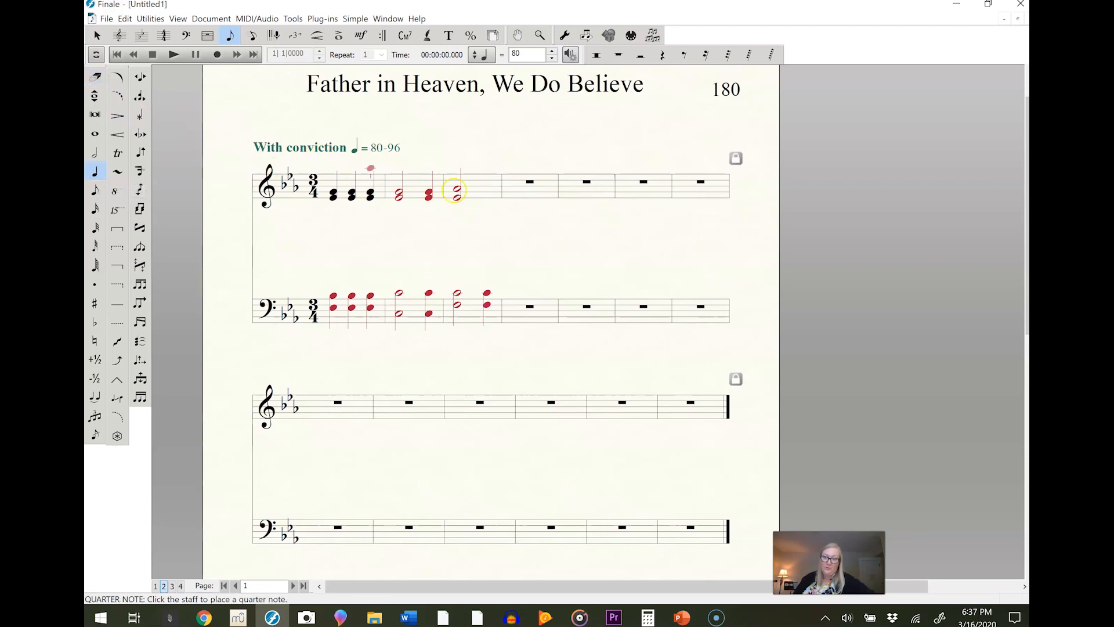
pyautogui.click(487, 193)
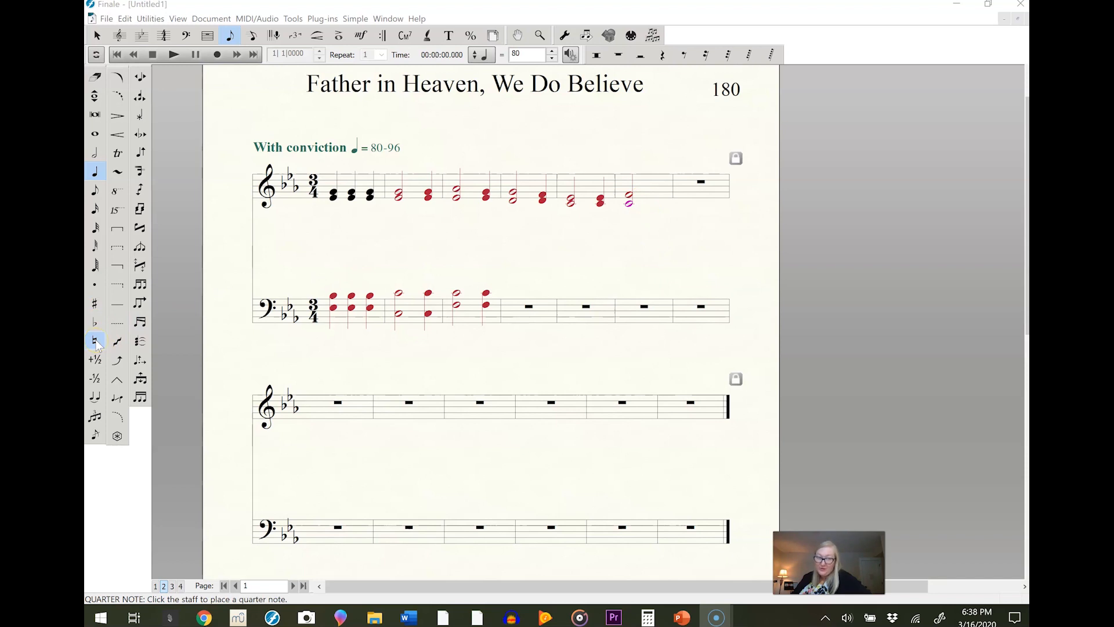
# Finish the sixth treble measure with an F-sharp quarter note and a quarter note on middle C beneath it
pyautogui.click(94, 306)
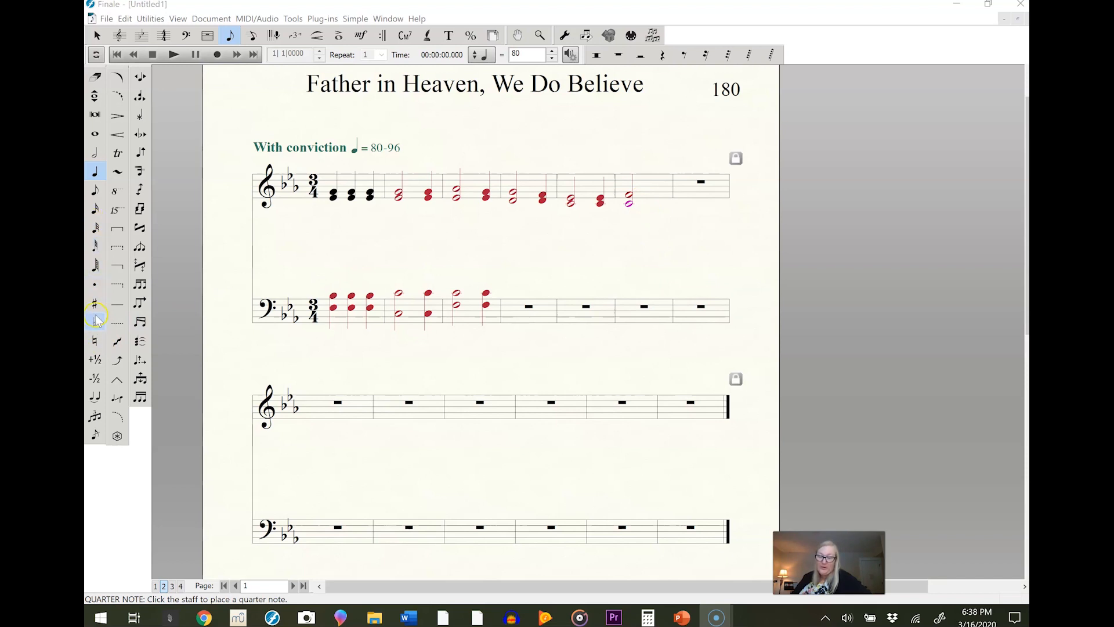
pyautogui.click(94, 303)
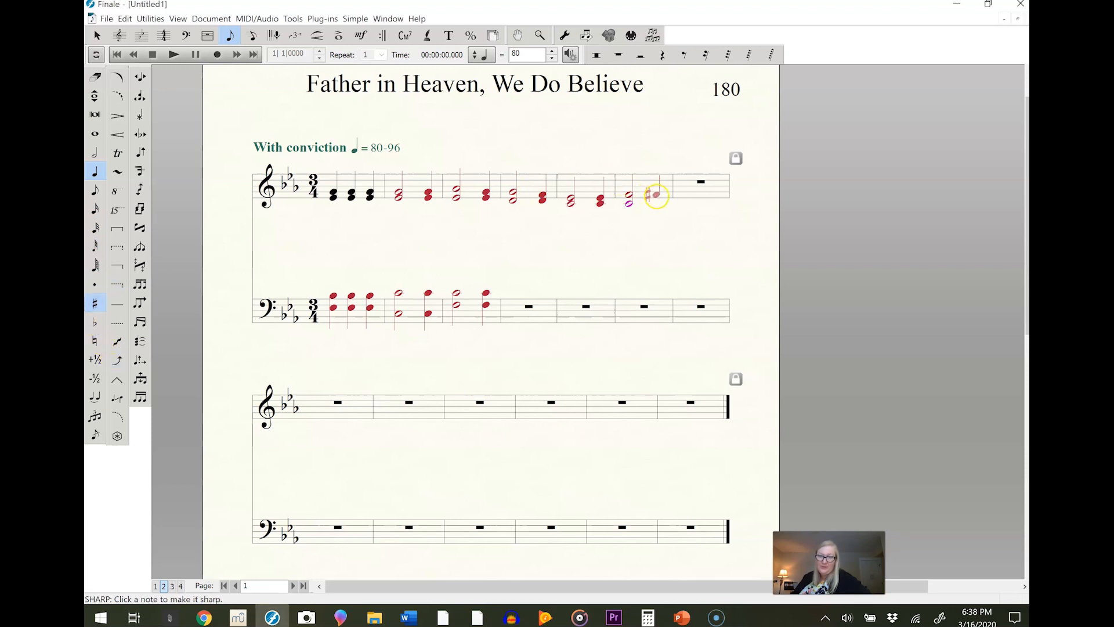
pyautogui.click(657, 196)
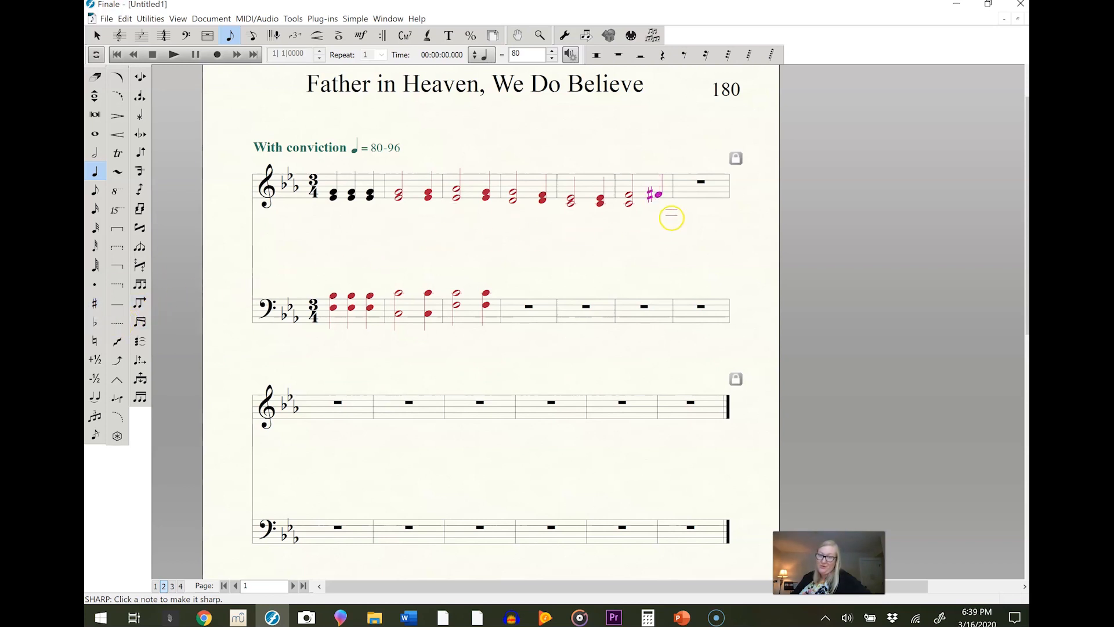
pyautogui.click(657, 206)
pyautogui.click(658, 204)
# Enter a dotted half-note B natural with a dotted half-note G beneath it in the seventh bass measure
pyautogui.click(96, 153)
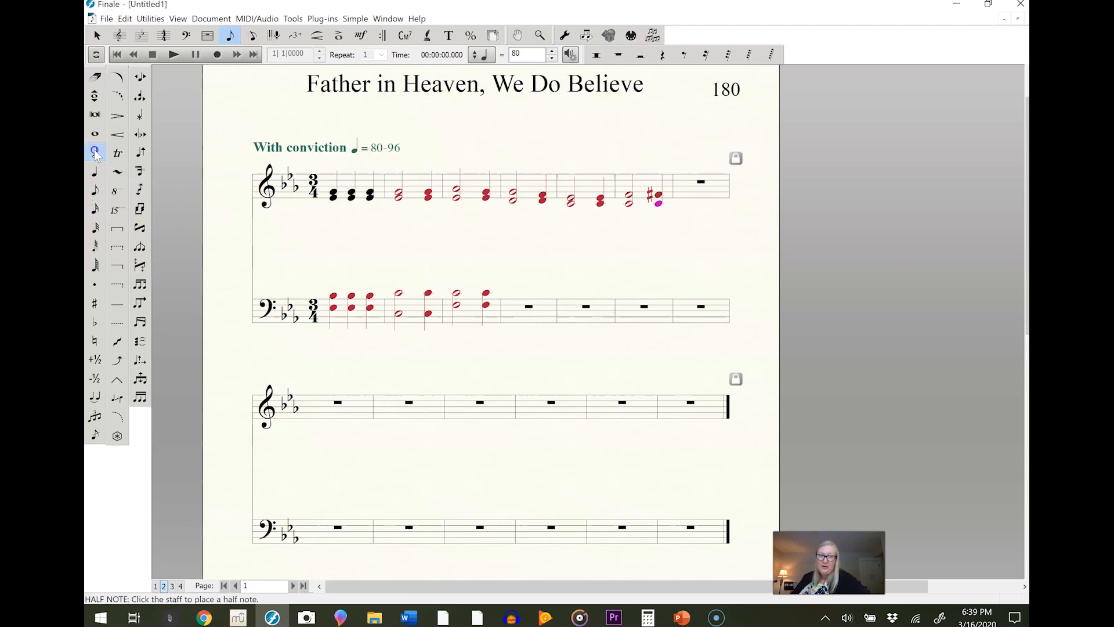
pyautogui.click(96, 285)
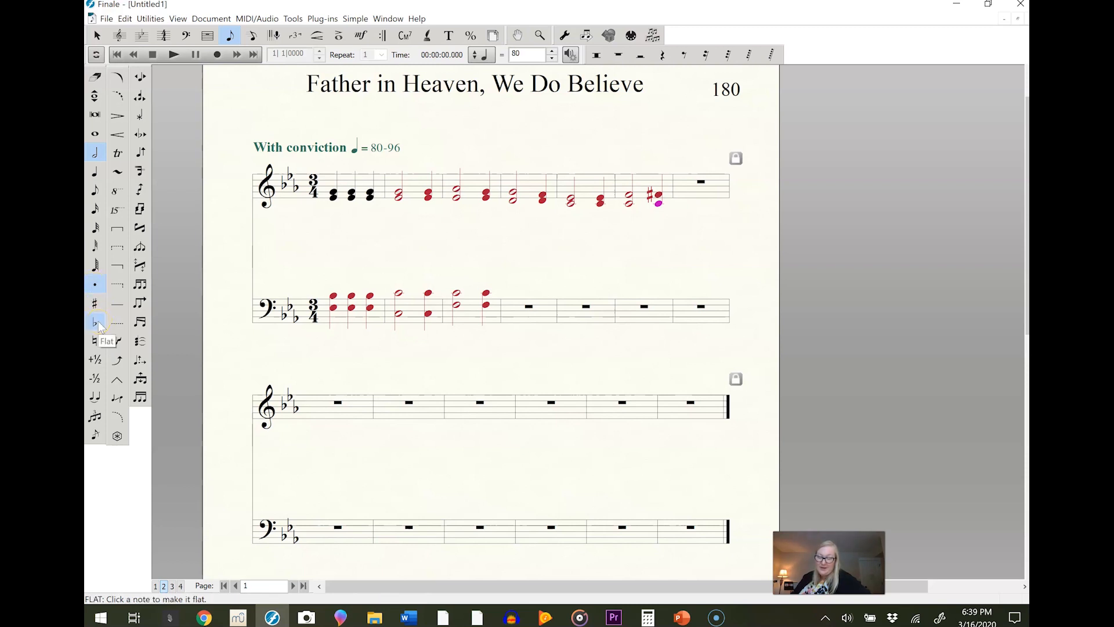
pyautogui.click(97, 340)
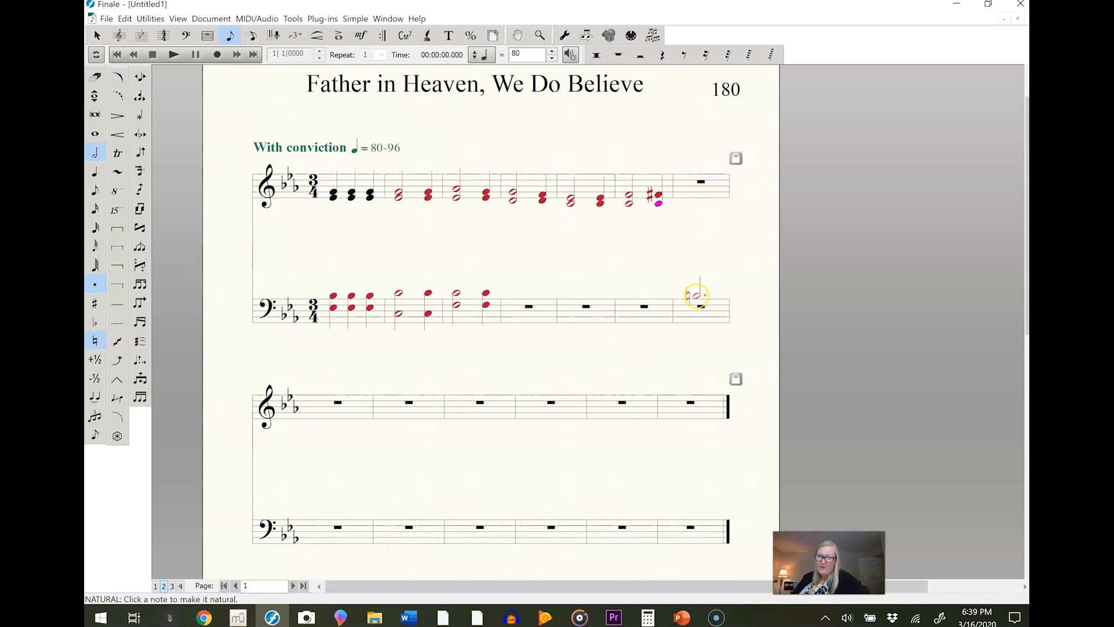
pyautogui.click(696, 295)
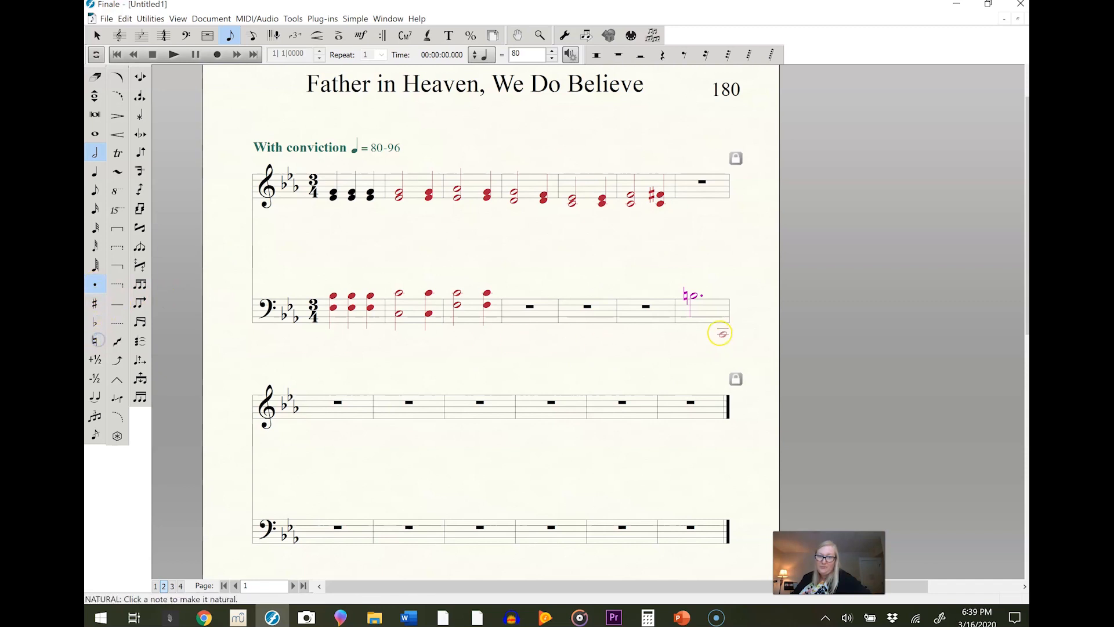
pyautogui.click(692, 302)
pyautogui.click(726, 382)
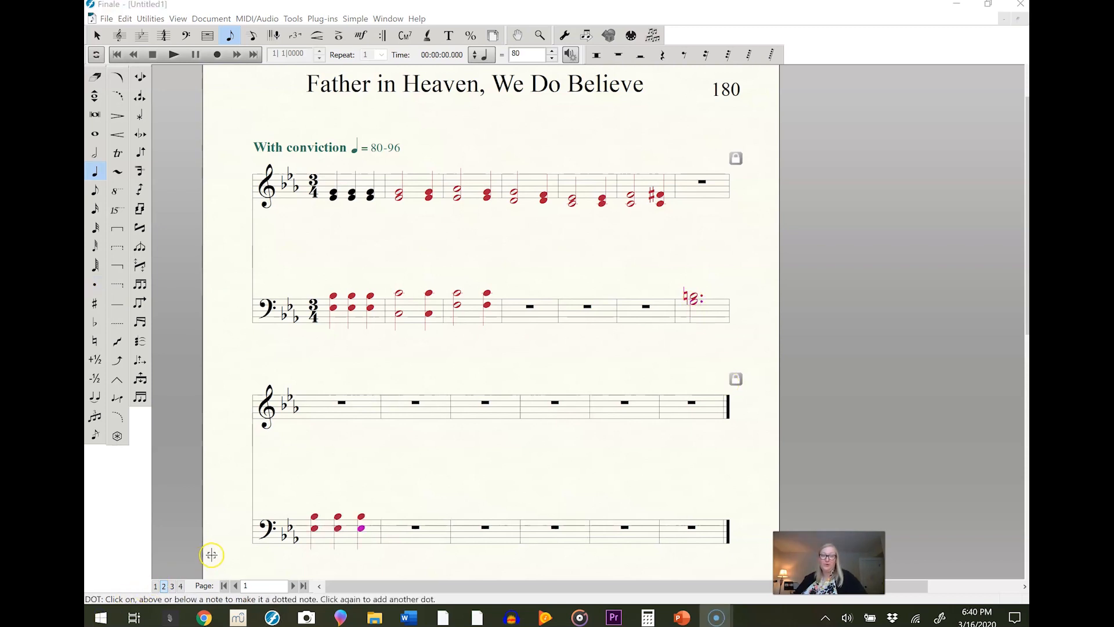
# Show a courtesy flat without parentheses on the first upper B-flat of the second system's bass staff, resetting and reapplying it once
pyautogui.click(363, 496)
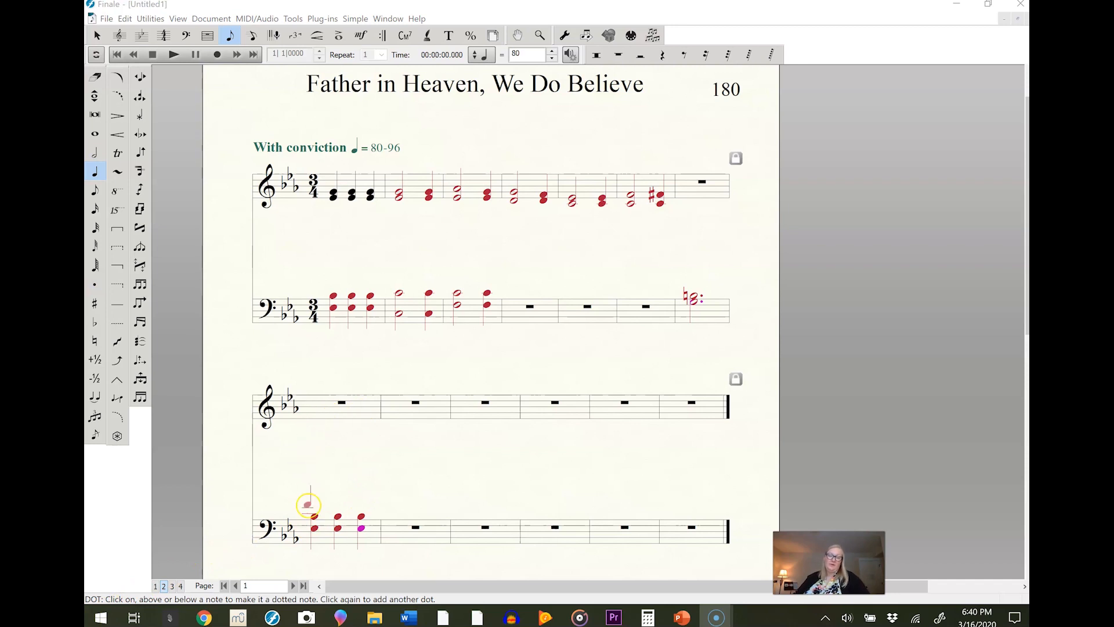
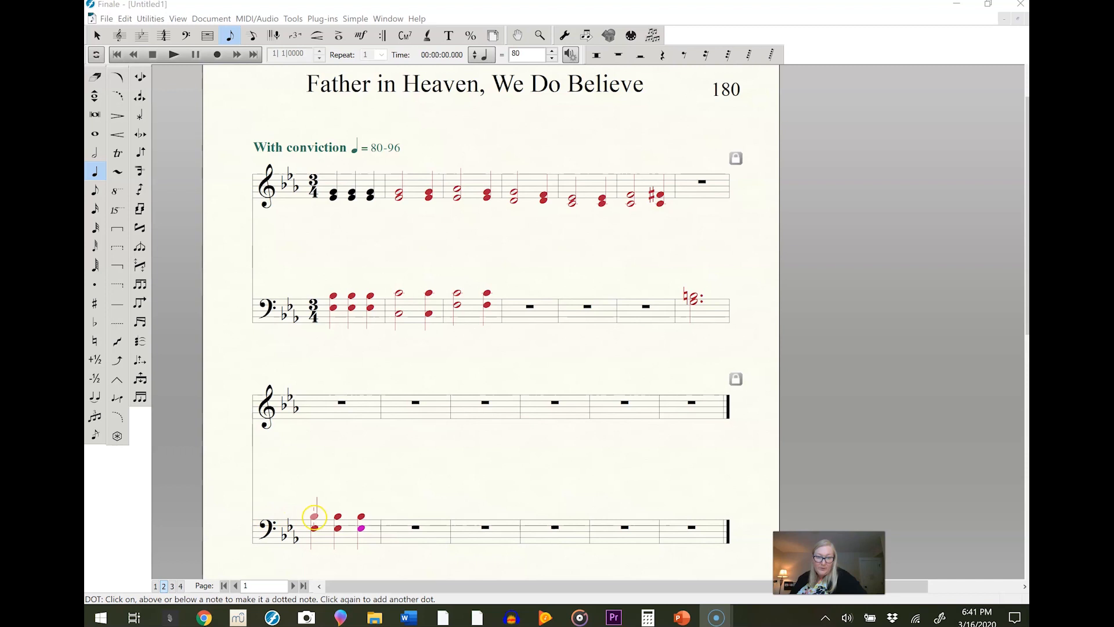
pyautogui.click(314, 516)
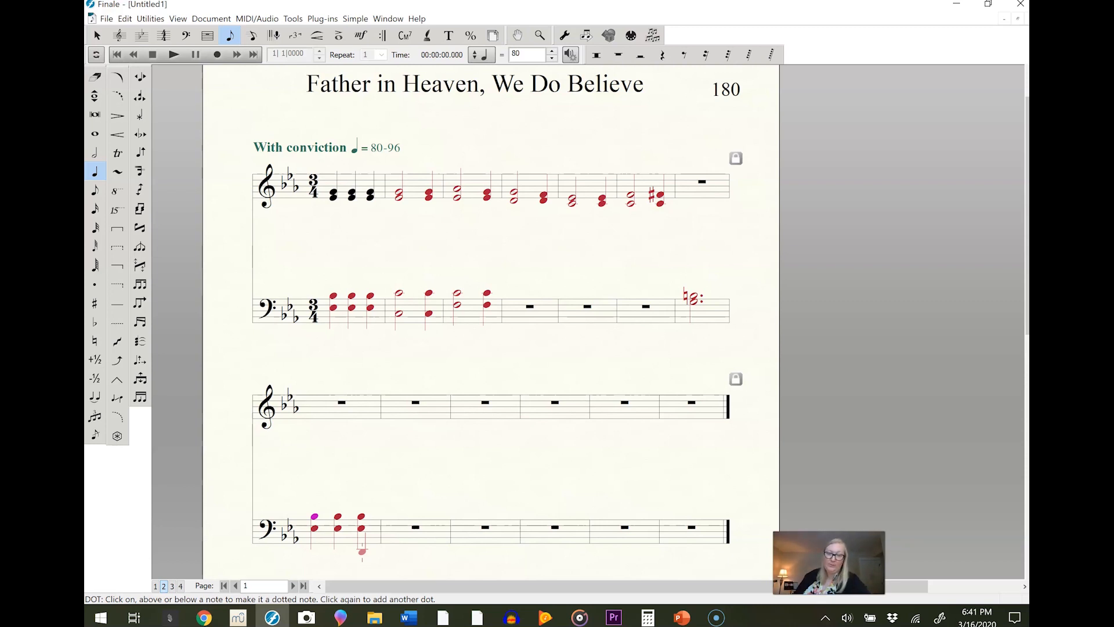
pyautogui.press('p')
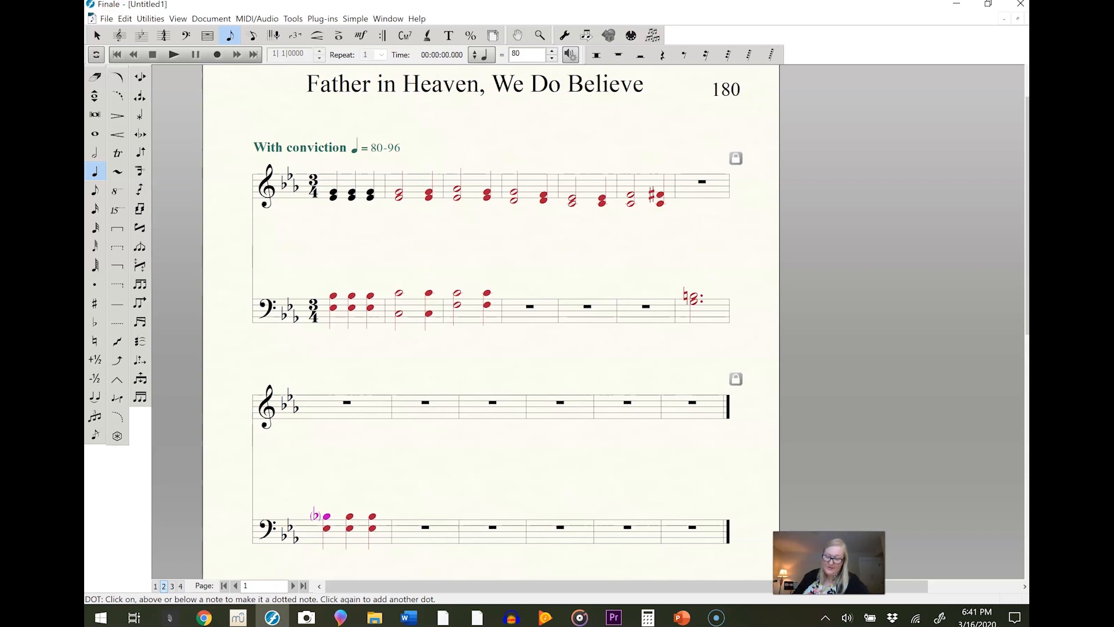
pyautogui.press('p')
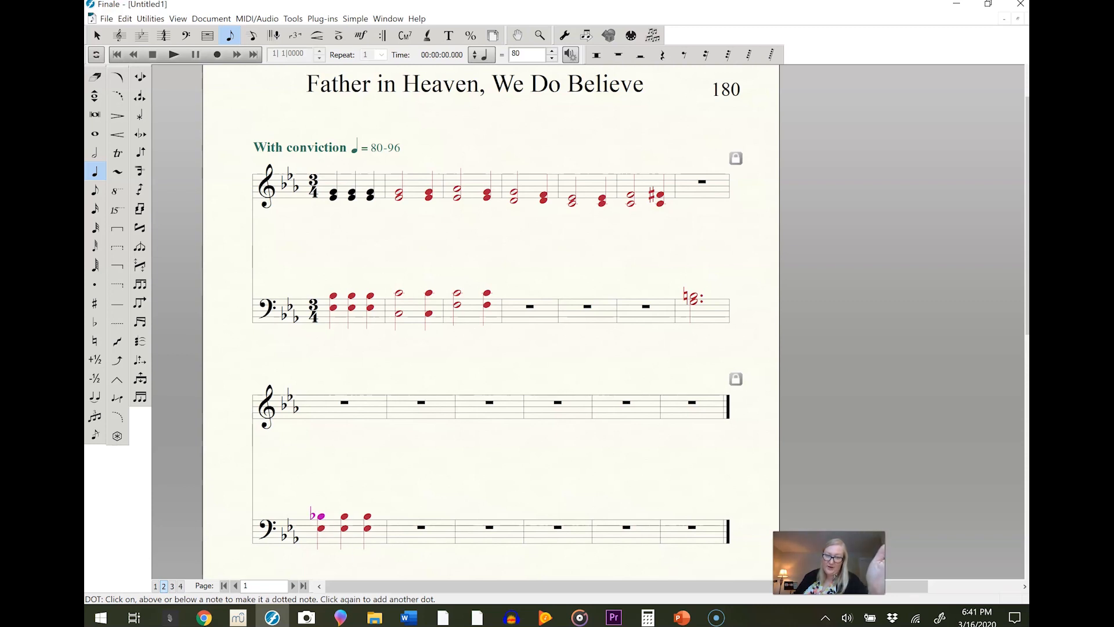
pyautogui.press('*')
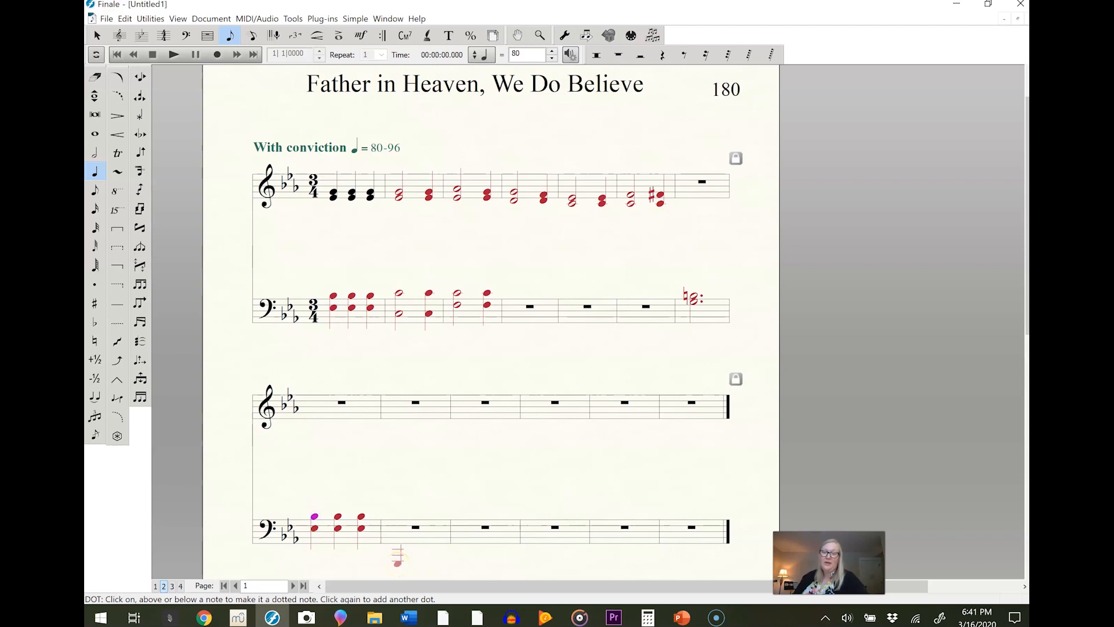
pyautogui.press('p')
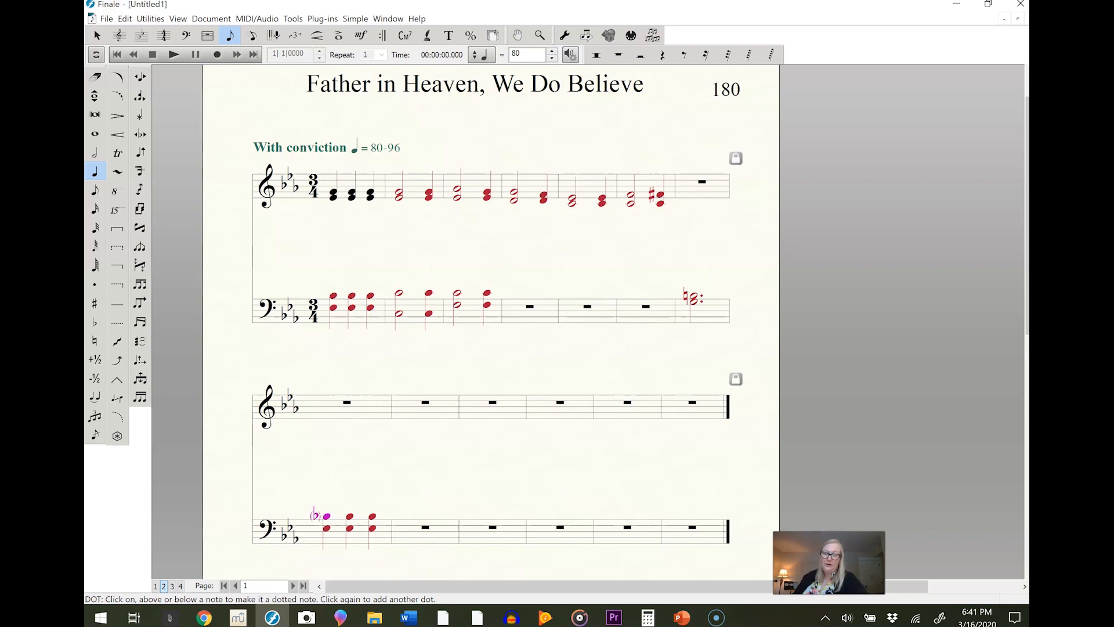
pyautogui.press('p')
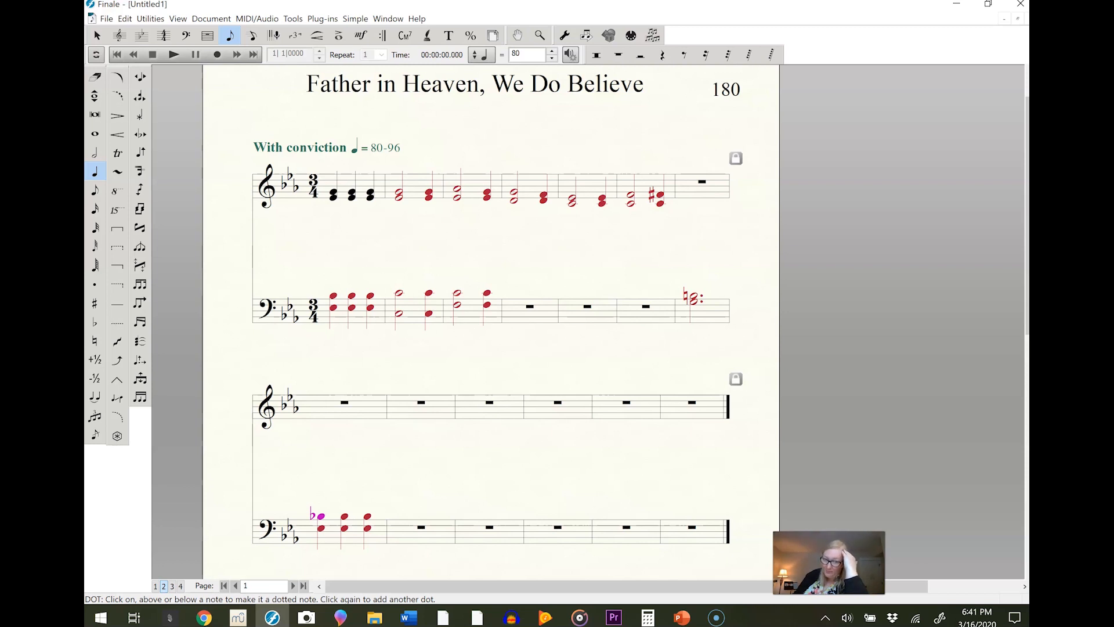
pyautogui.click(322, 516)
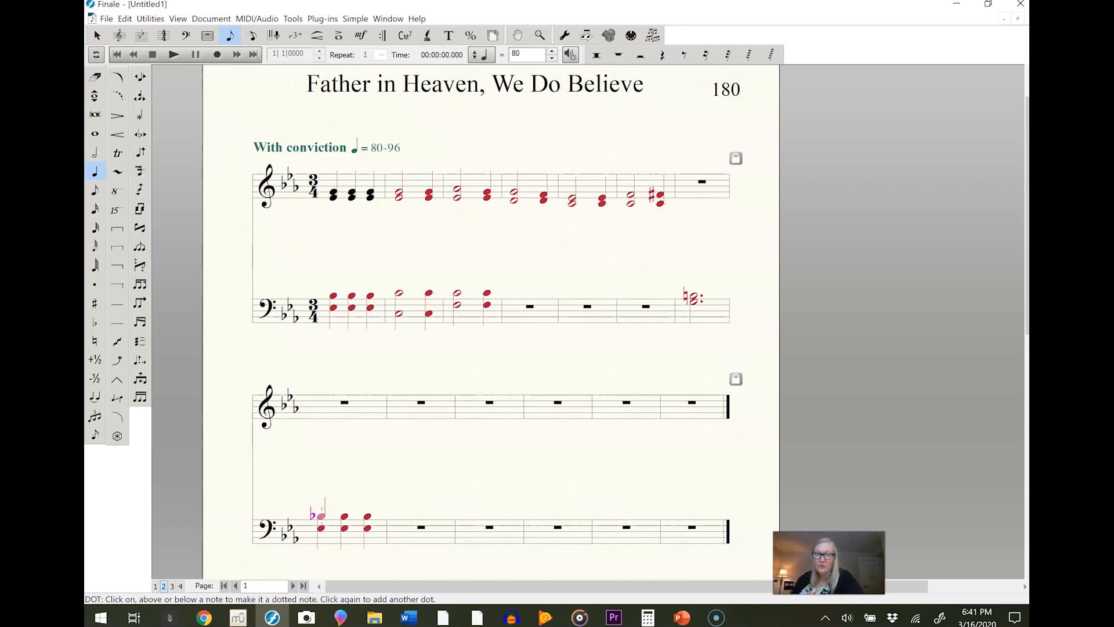
# Turn off the coloring of out-of-range notes
pyautogui.click(178, 19)
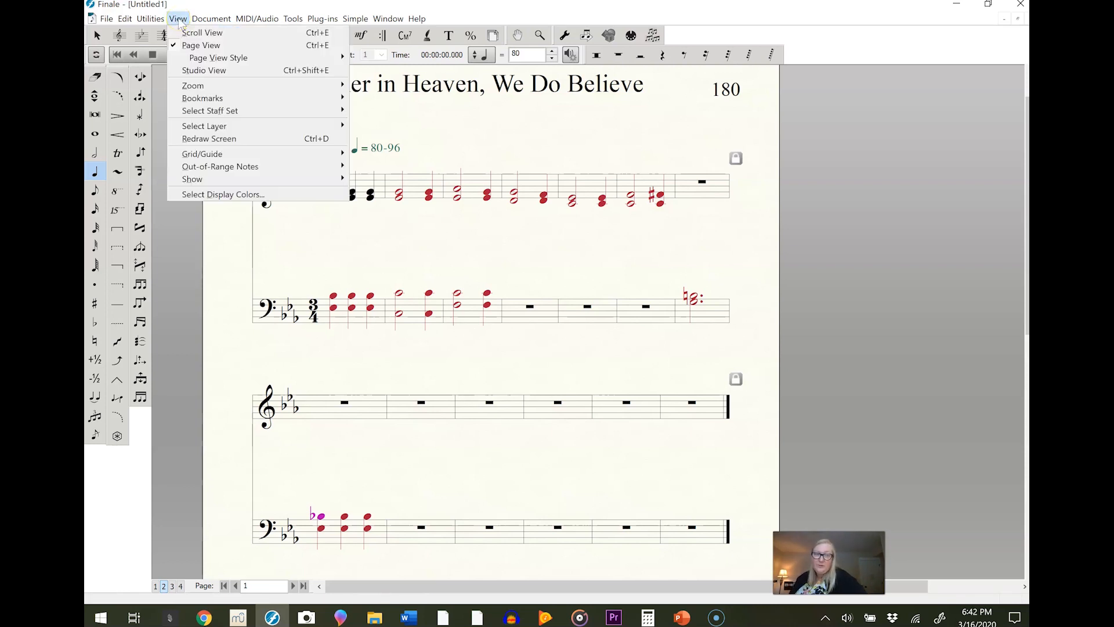
pyautogui.click(226, 166)
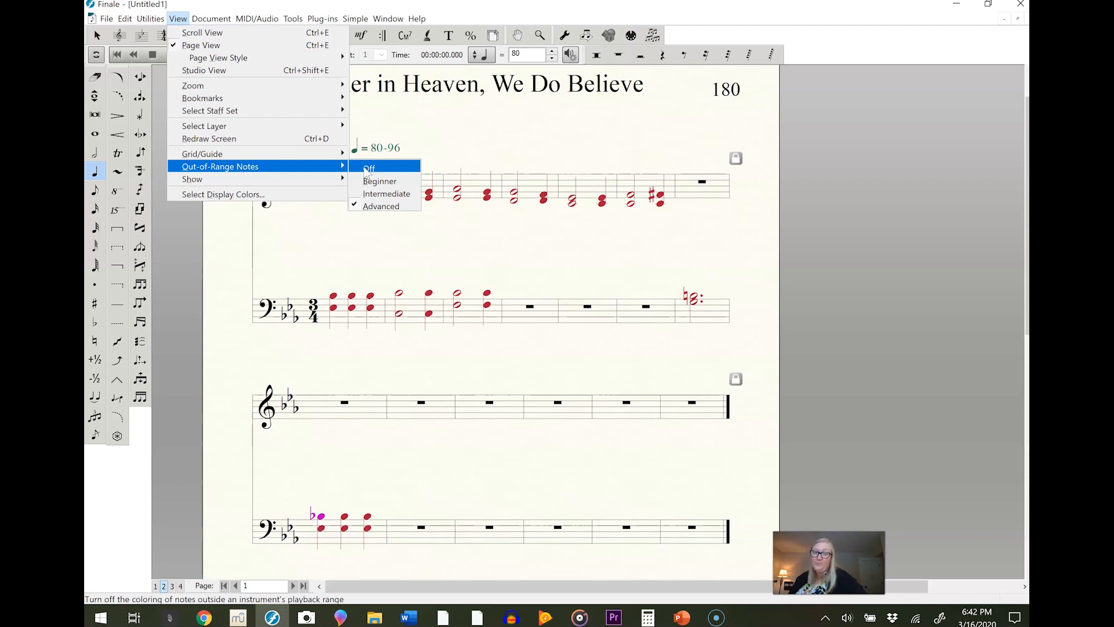
pyautogui.click(365, 168)
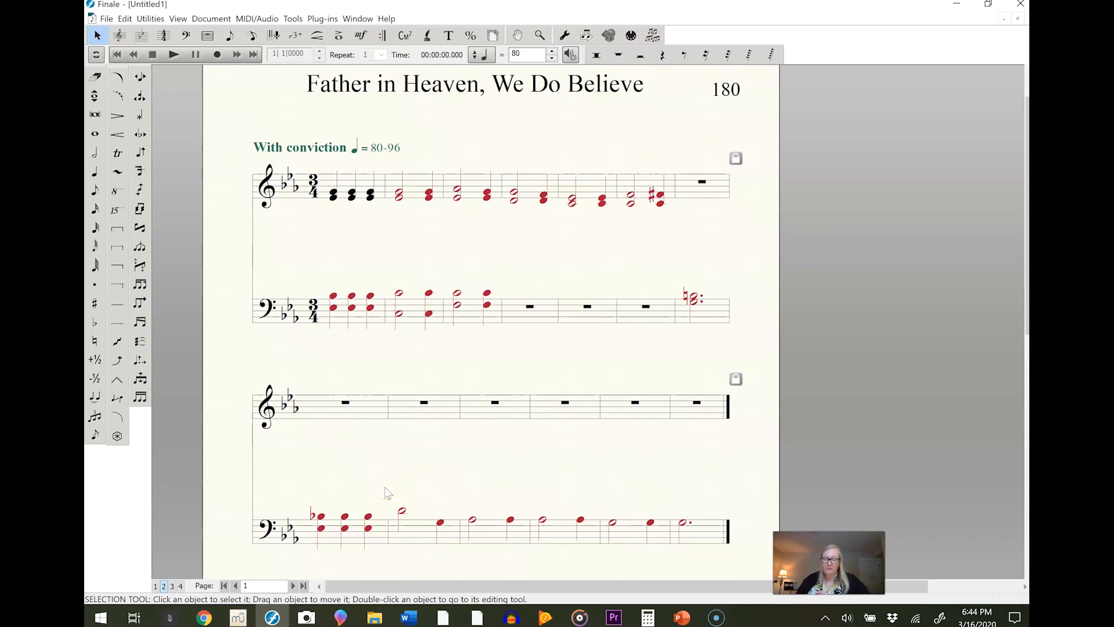
# Copy the second and third bass measures of the second system into the treble staff directly above them
pyautogui.moveTo(390, 477); pyautogui.dragTo(531, 559)
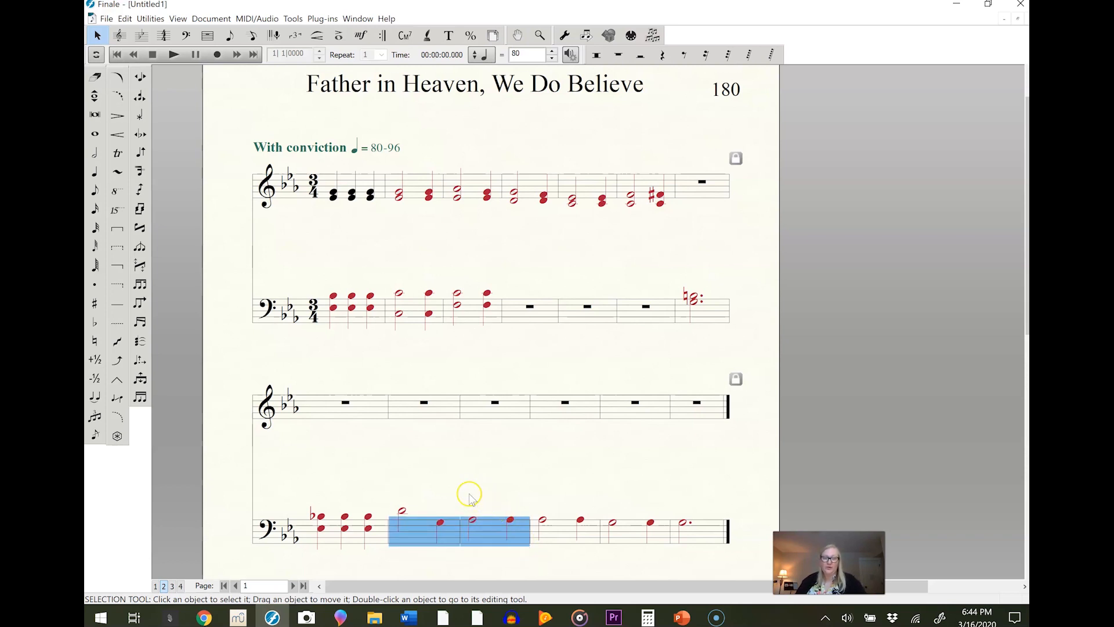
pyautogui.click(399, 404)
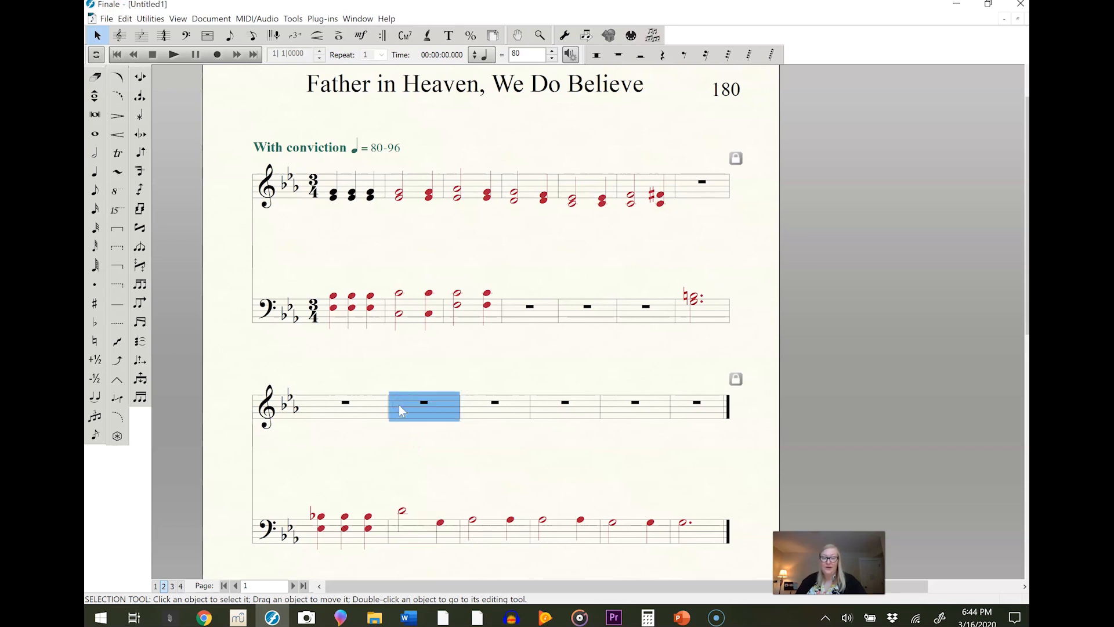
pyautogui.hotkey('ctrl', 'v')
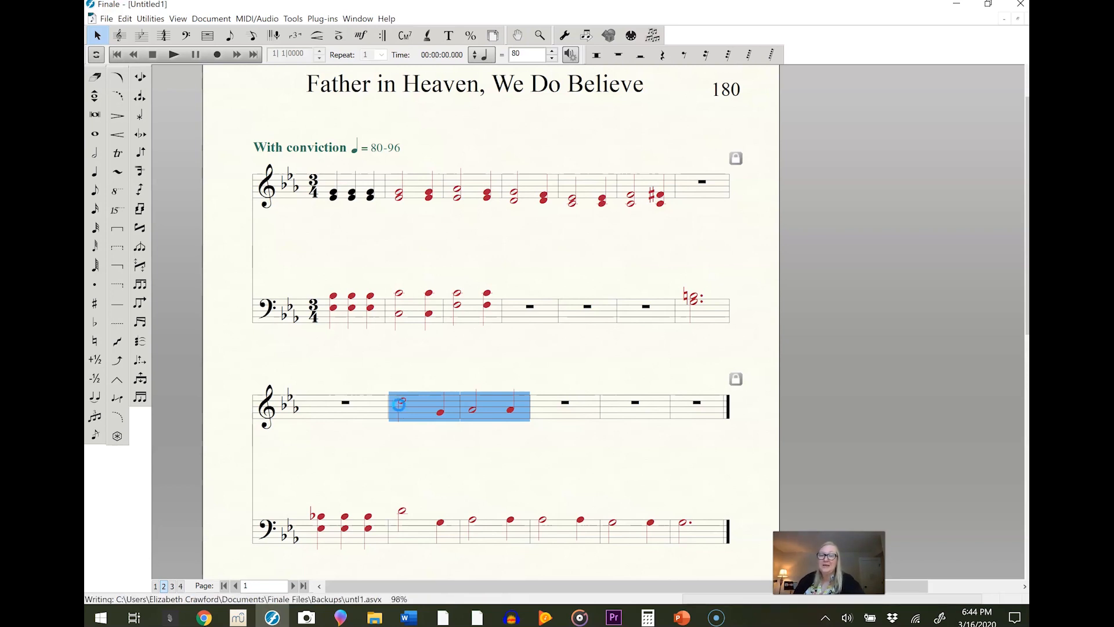
# Try shifting the pasted treble measures down and up by an octave
pyautogui.press('8')
pyautogui.press('9')
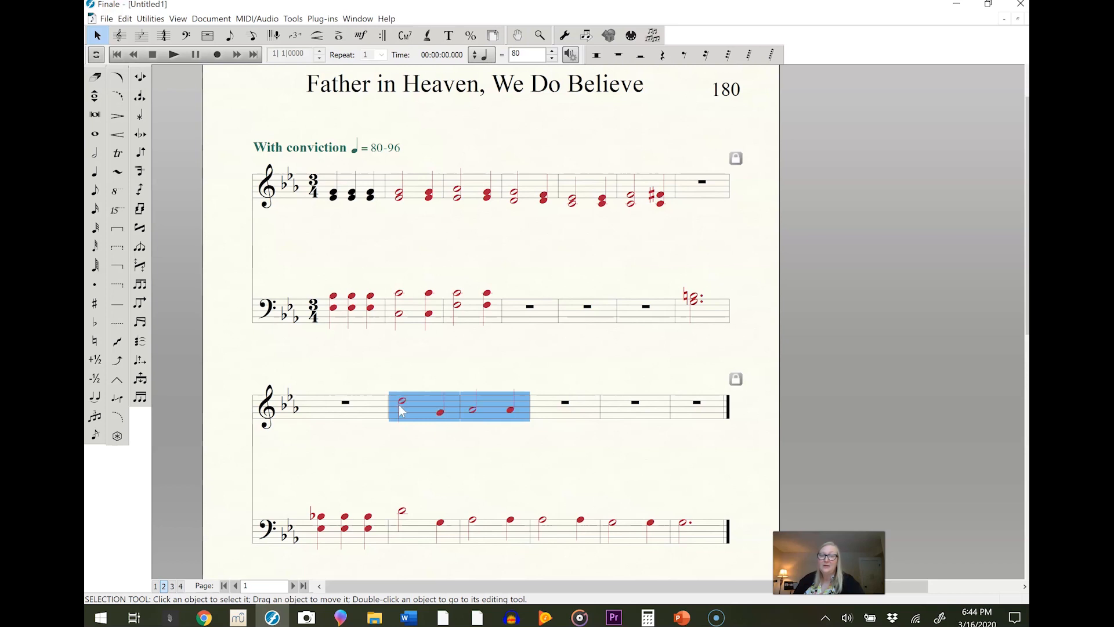
pyautogui.press('8')
# Transpose the two pasted treble measures up diatonically by a fifth
pyautogui.rightClick(412, 407)
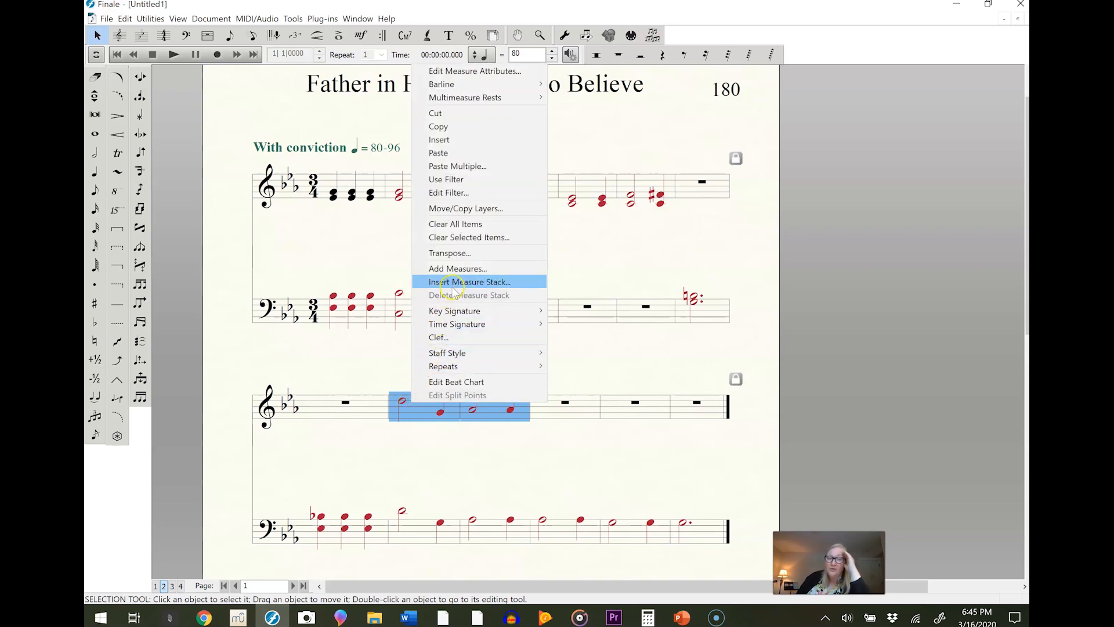
pyautogui.click(455, 253)
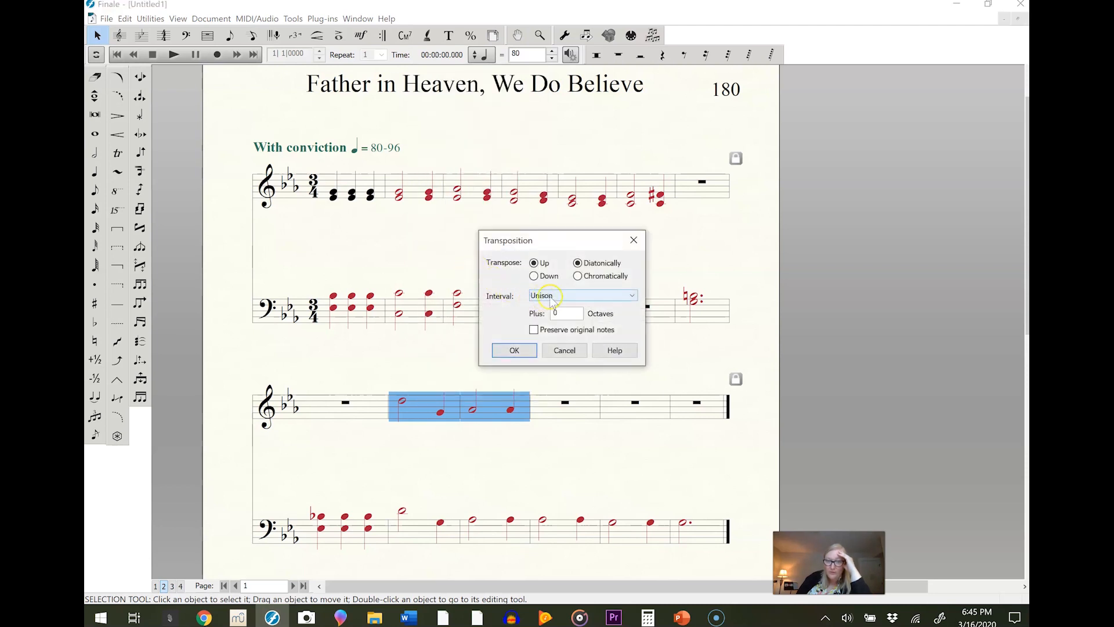
pyautogui.click(550, 299)
pyautogui.click(560, 341)
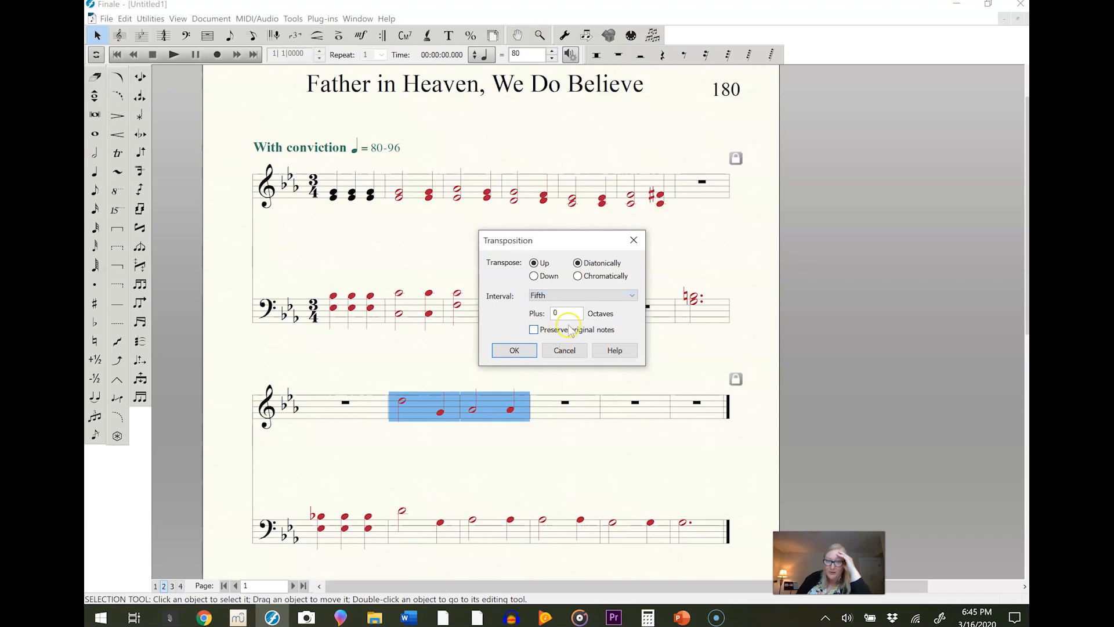
pyautogui.click(514, 351)
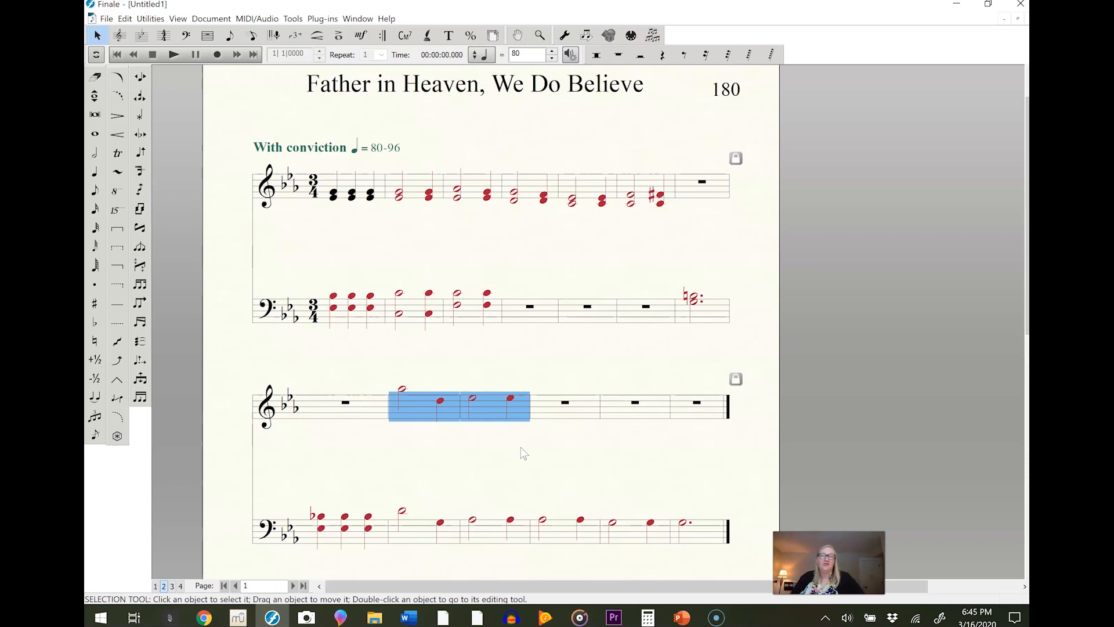
# Save the score in the Documents folder as "Pandemic Hymn Tutorial" in Finale Notation File format
pyautogui.click(106, 19)
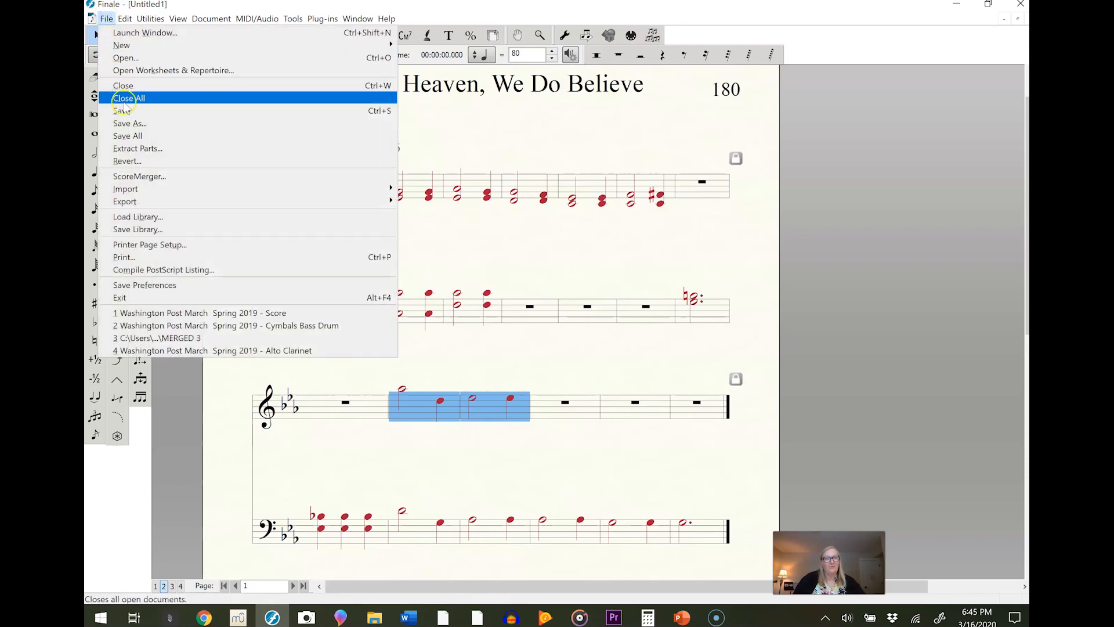
pyautogui.click(130, 123)
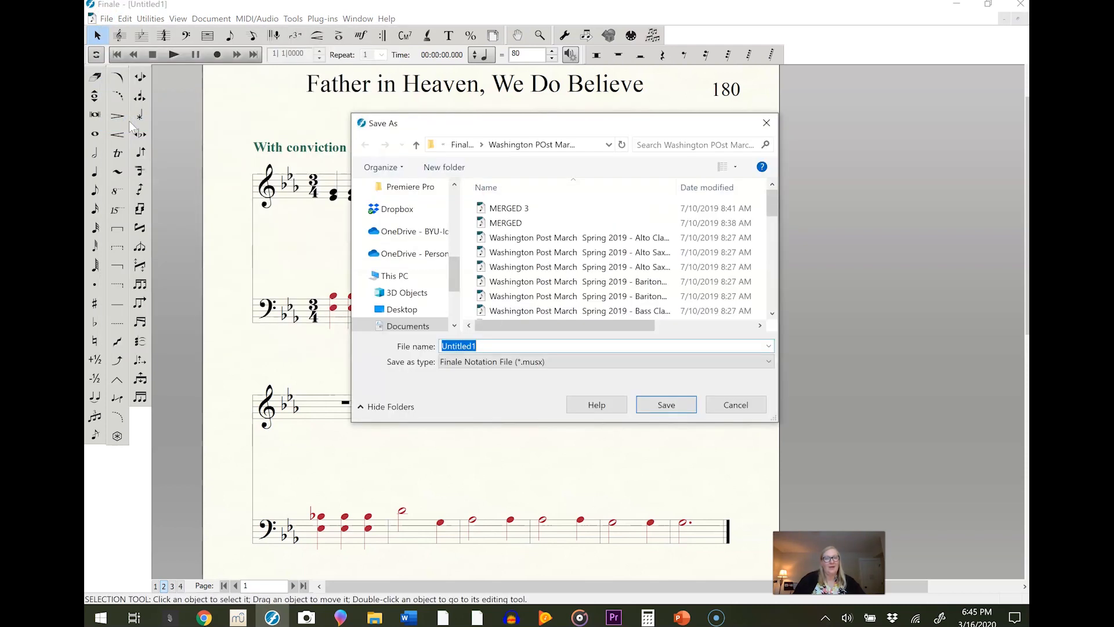
pyautogui.click(421, 327)
pyautogui.click(509, 351)
pyautogui.doubleClick(507, 347)
pyautogui.write('Pandemic Hymn Tutorial')
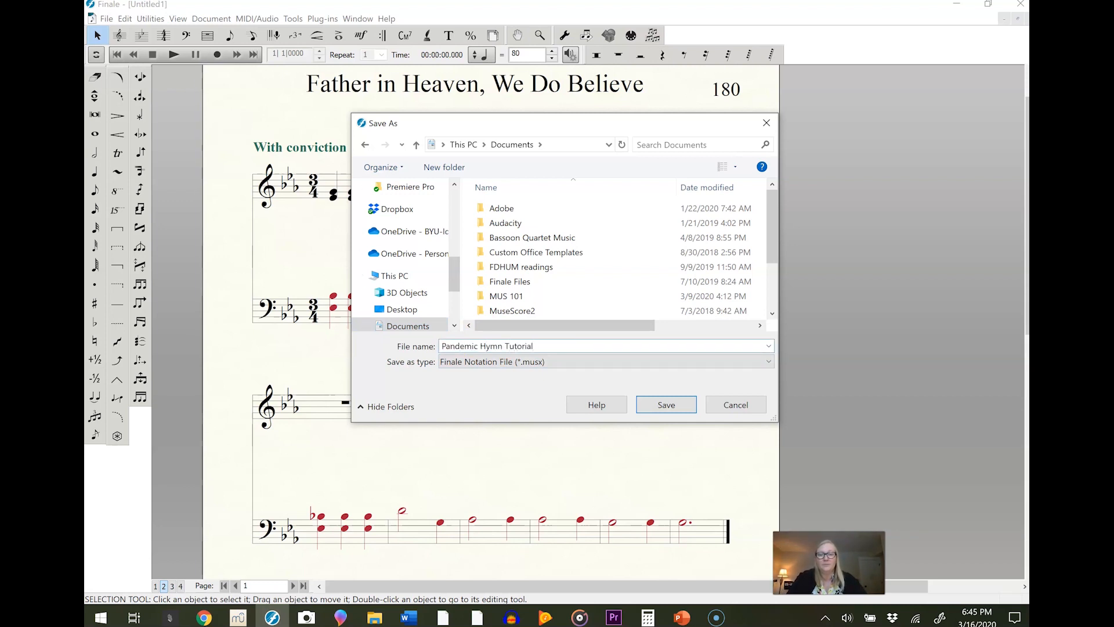
pyautogui.press('Return')
# Activate the Lyrics tool, open the Lyrics window and place it beside the score page
pyautogui.scroll(-1, 512, 324)
pyautogui.scroll(2, 505, 306)
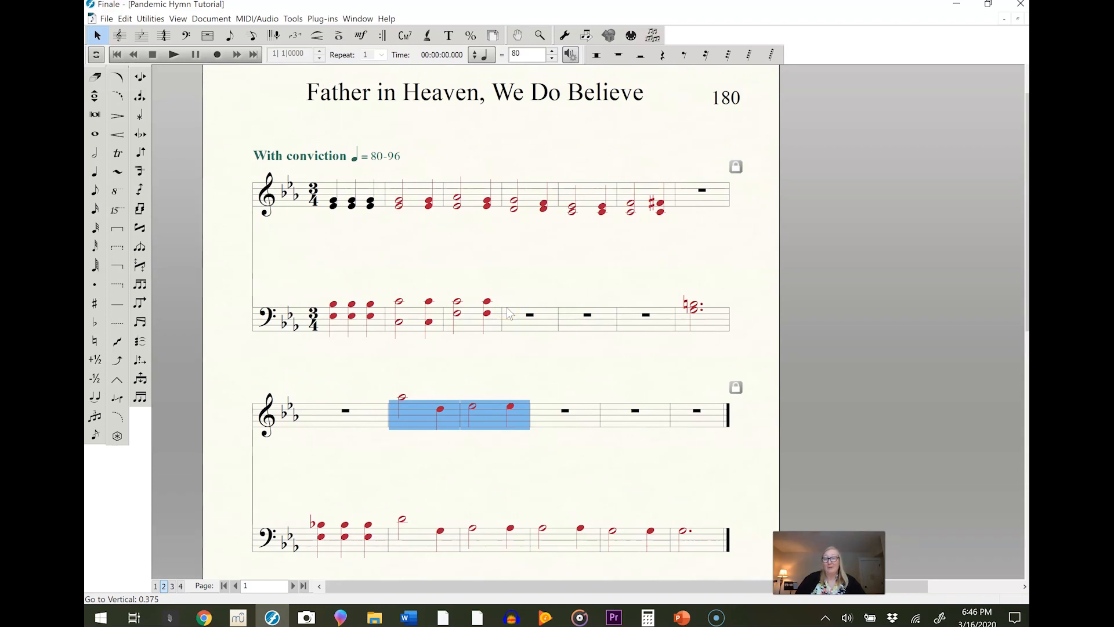
pyautogui.click(429, 37)
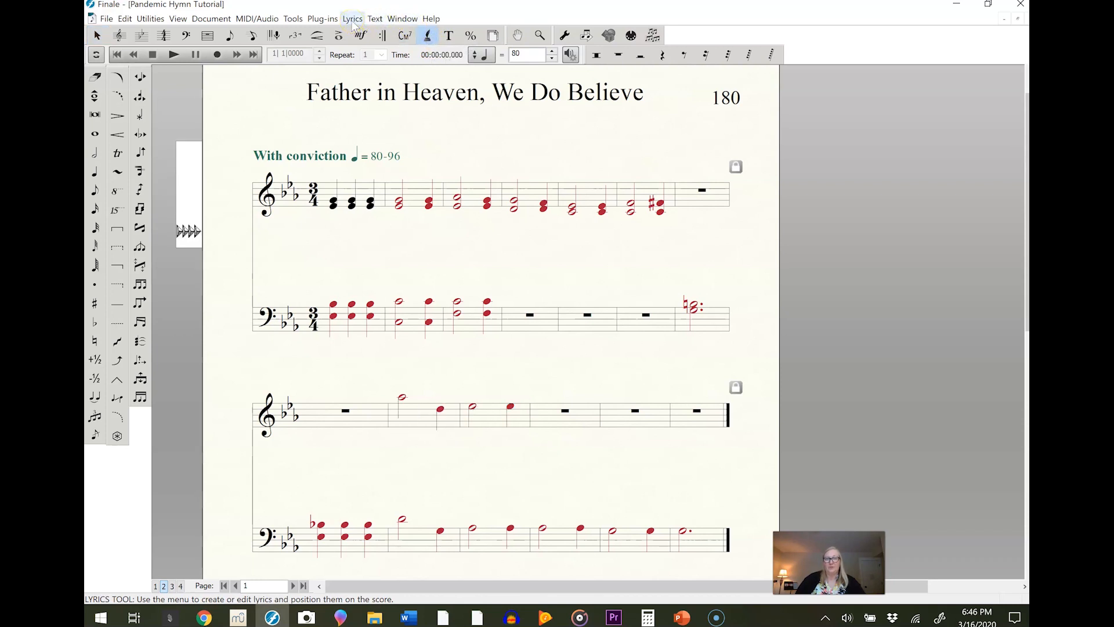
pyautogui.click(181, 233)
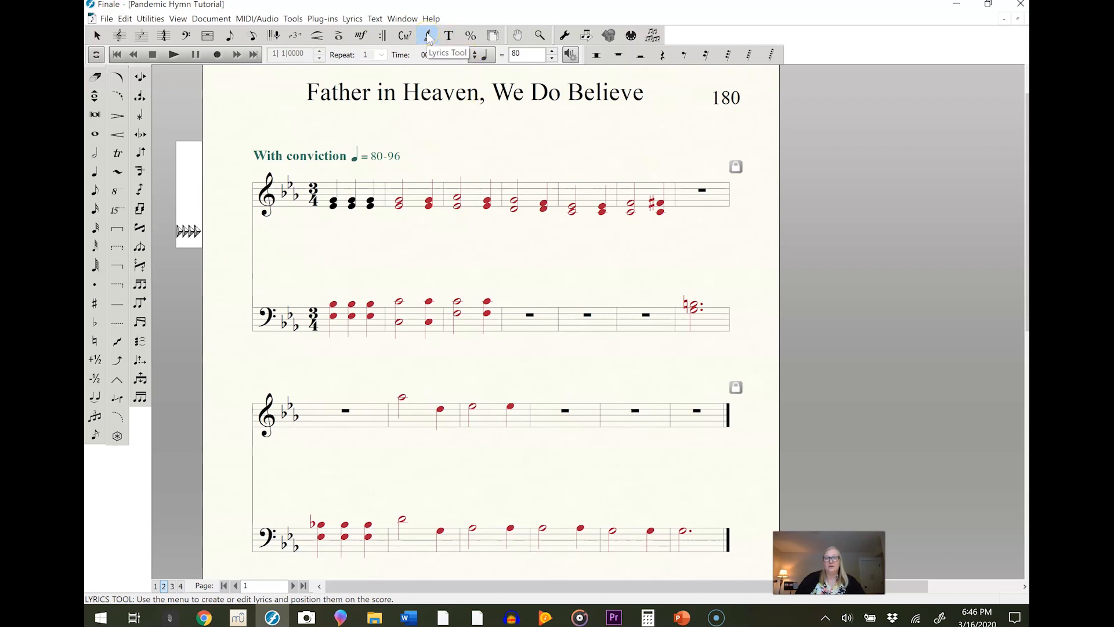
pyautogui.click(352, 19)
pyautogui.click(372, 33)
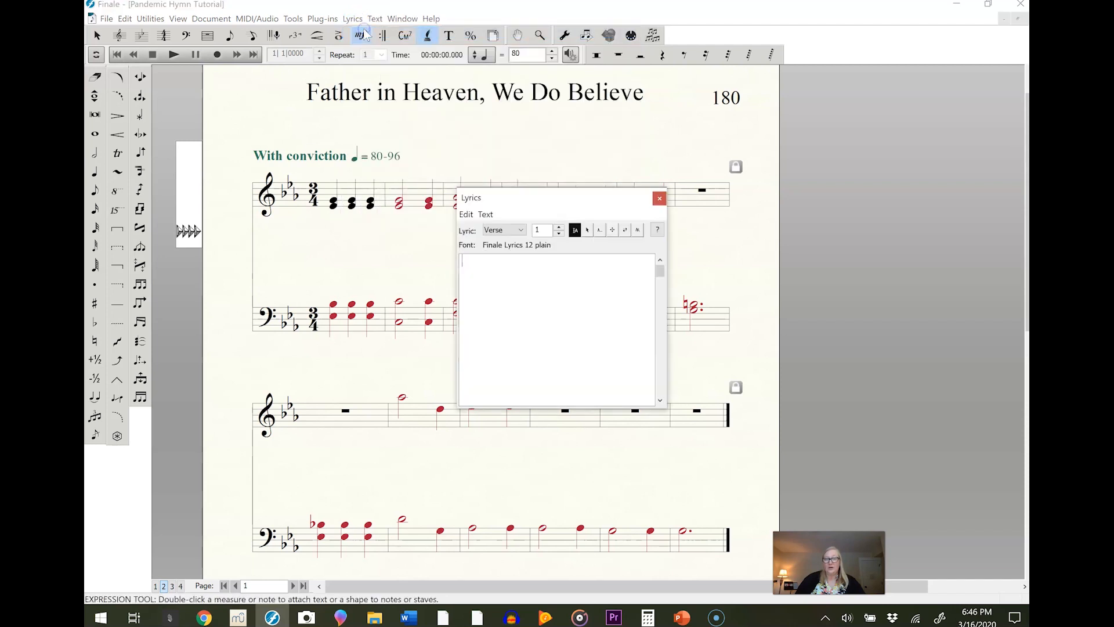
pyautogui.moveTo(528, 203); pyautogui.dragTo(859, 97)
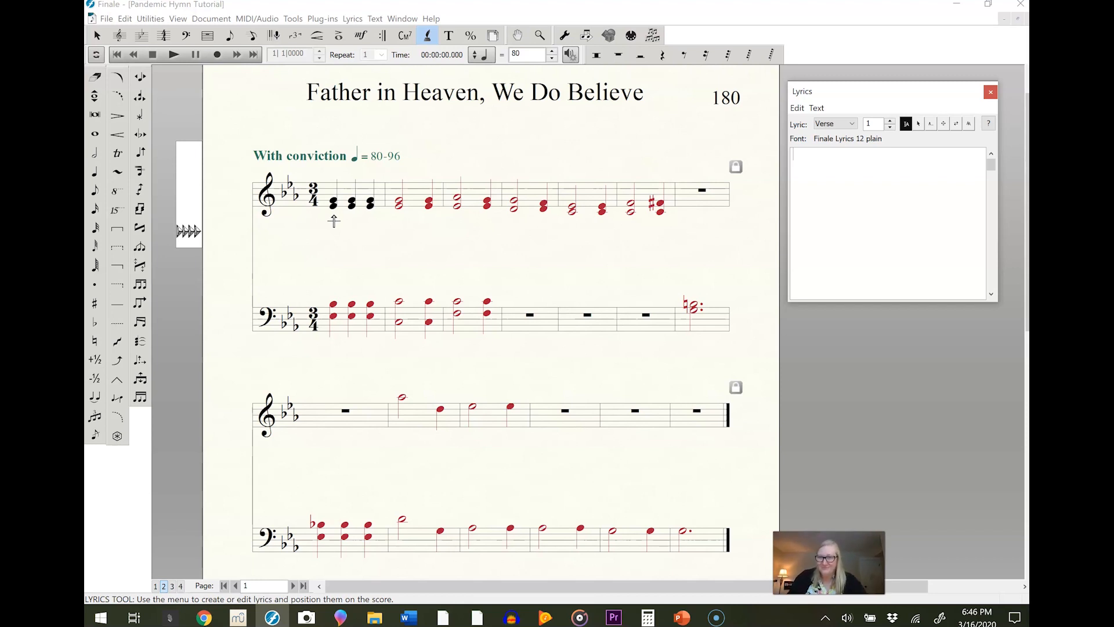
# Turn on automatic numbering for the lyric verses
pyautogui.click(797, 108)
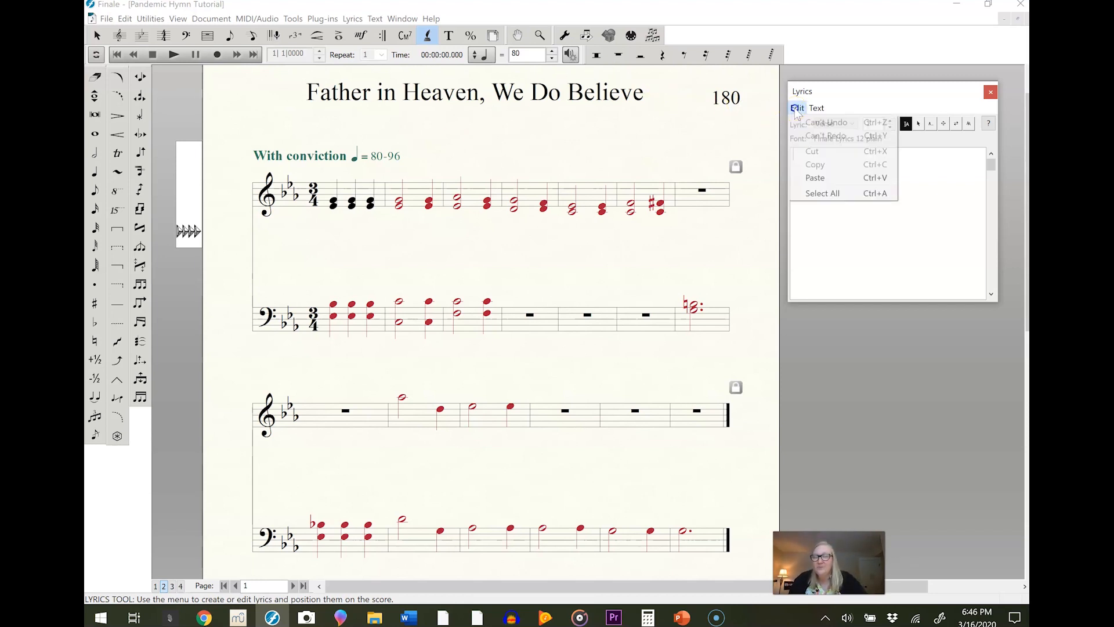
pyautogui.click(353, 19)
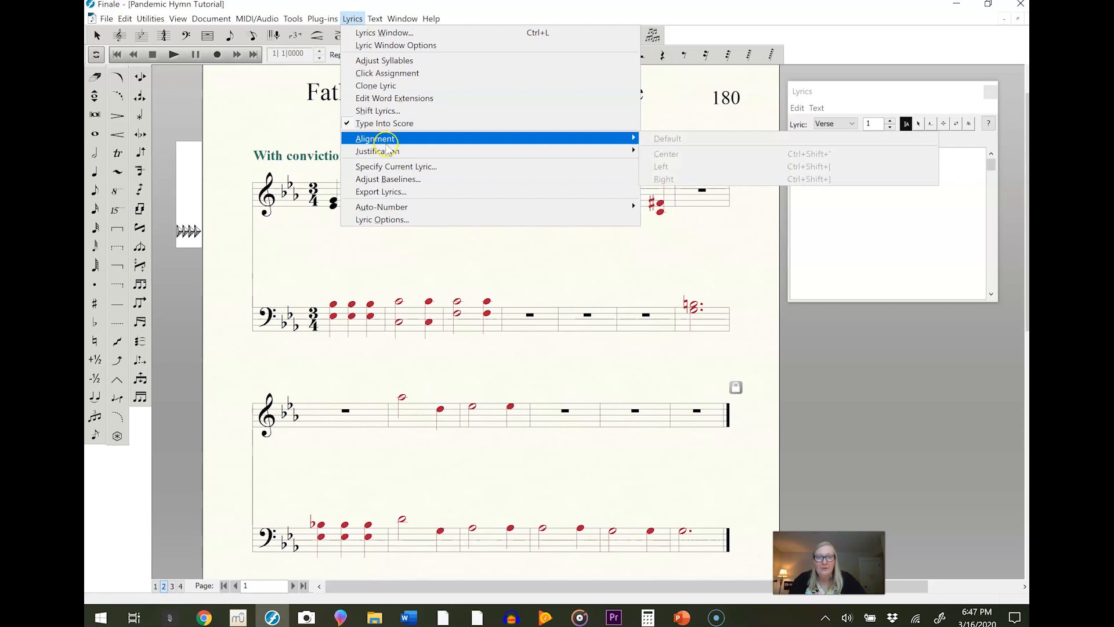
pyautogui.moveTo(387, 153)
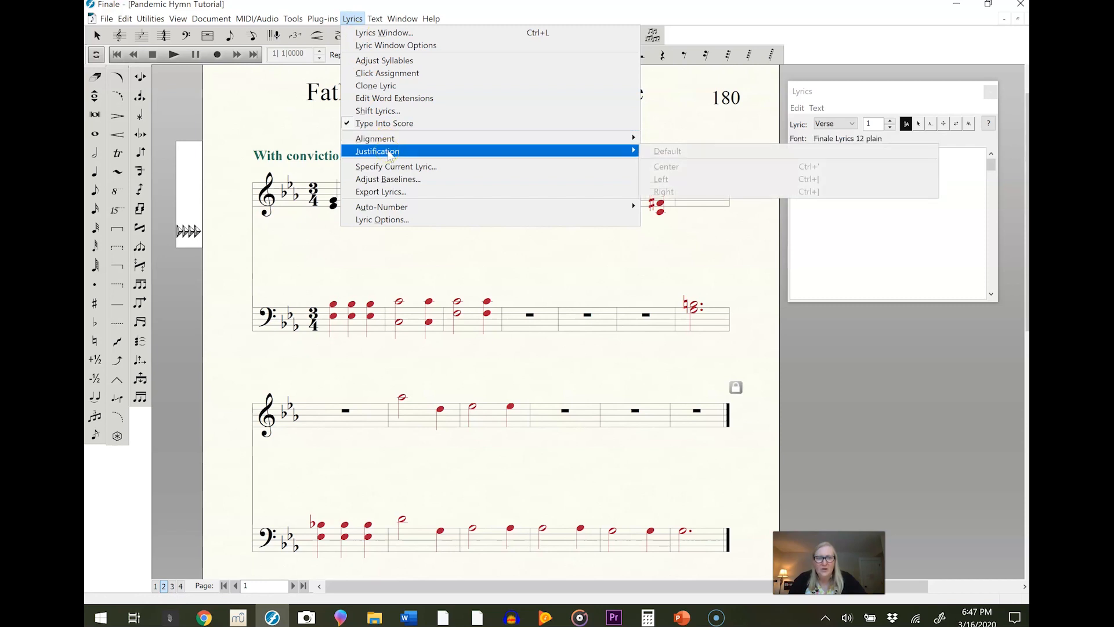
pyautogui.moveTo(402, 209)
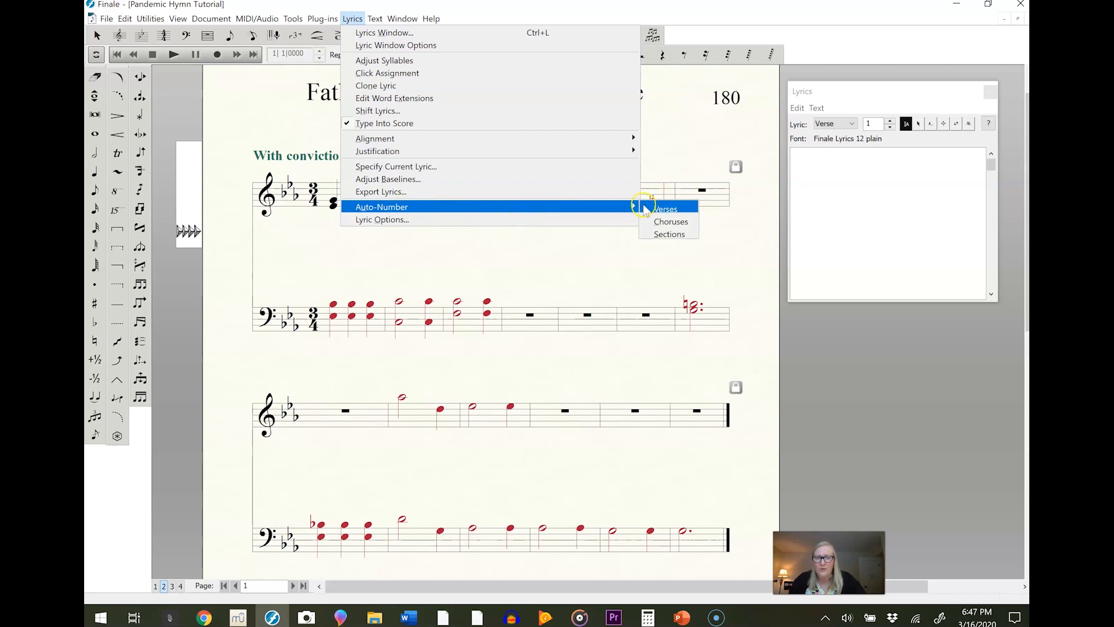
pyautogui.click(659, 210)
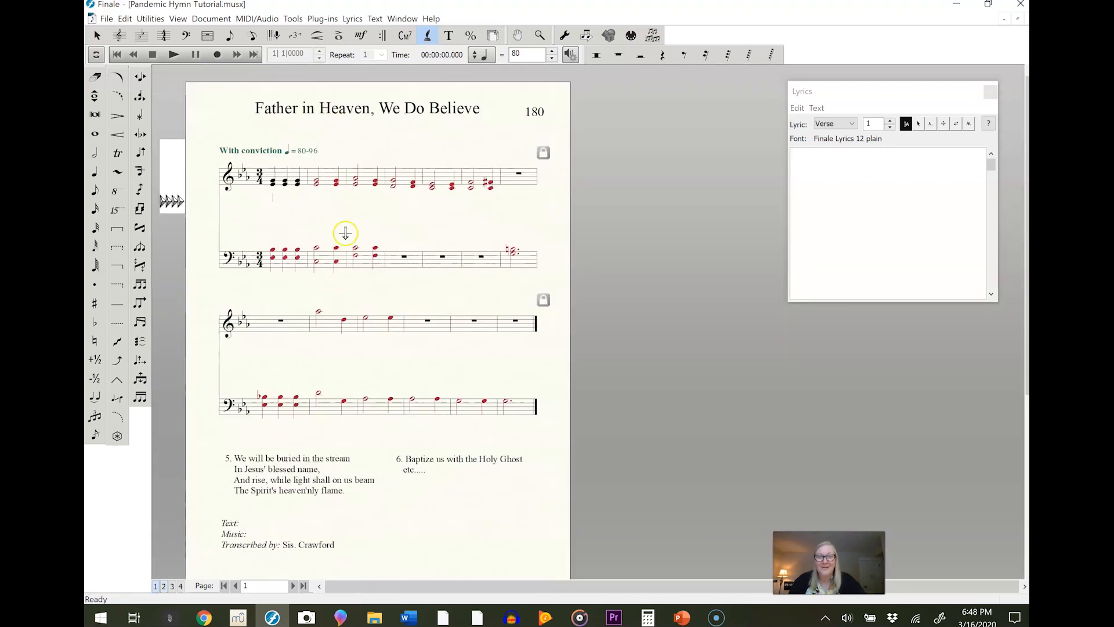
# Enter the verse 1 syllables "Fa-ther in" beneath the first three treble notes
pyautogui.click(356, 243)
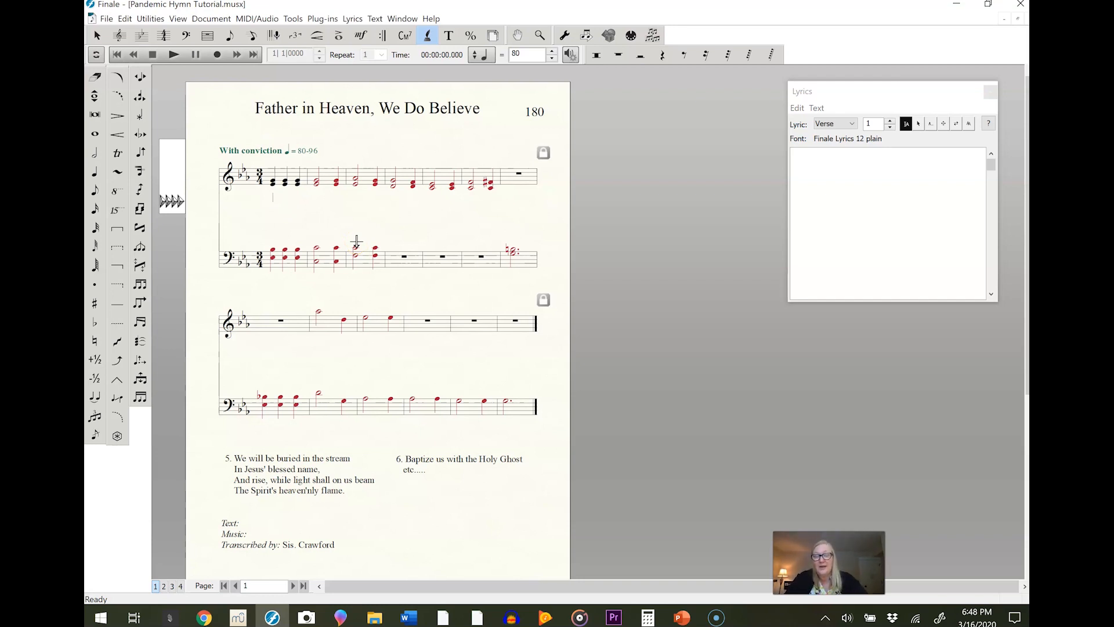
pyautogui.write('Fa')
pyautogui.press('BackSpace')
pyautogui.write('Fa')
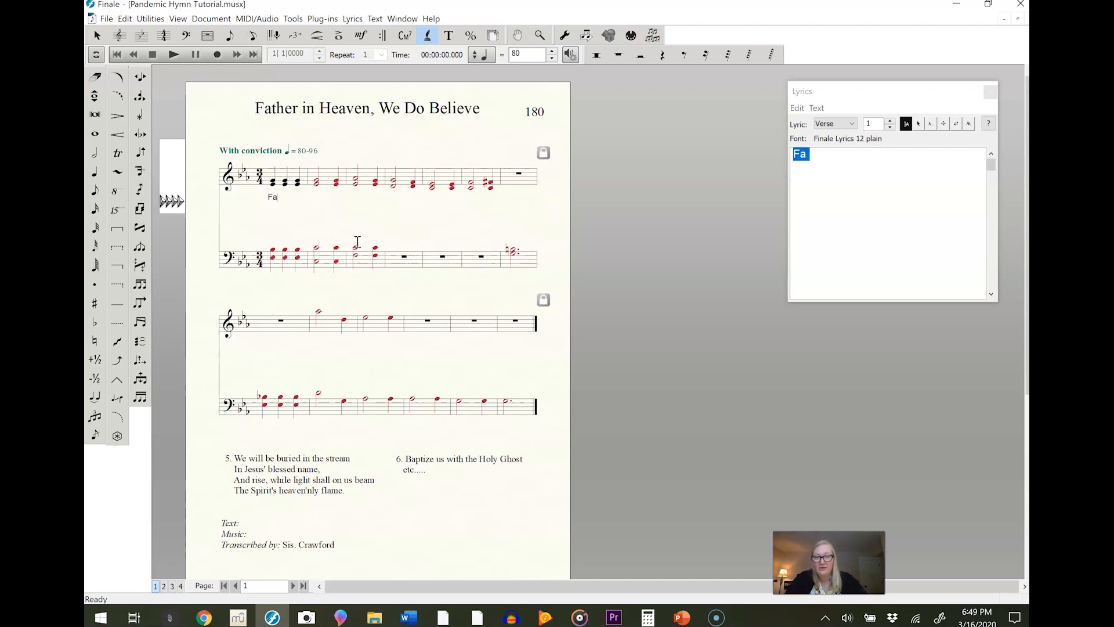
pyautogui.write('-ther')
pyautogui.click(358, 241)
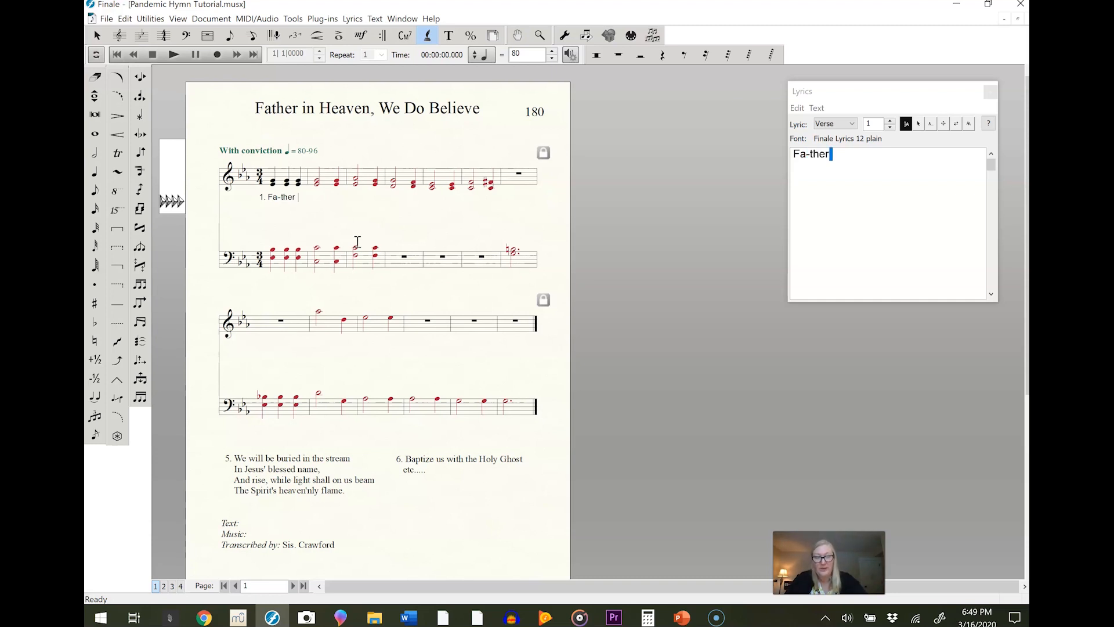
pyautogui.write('in')
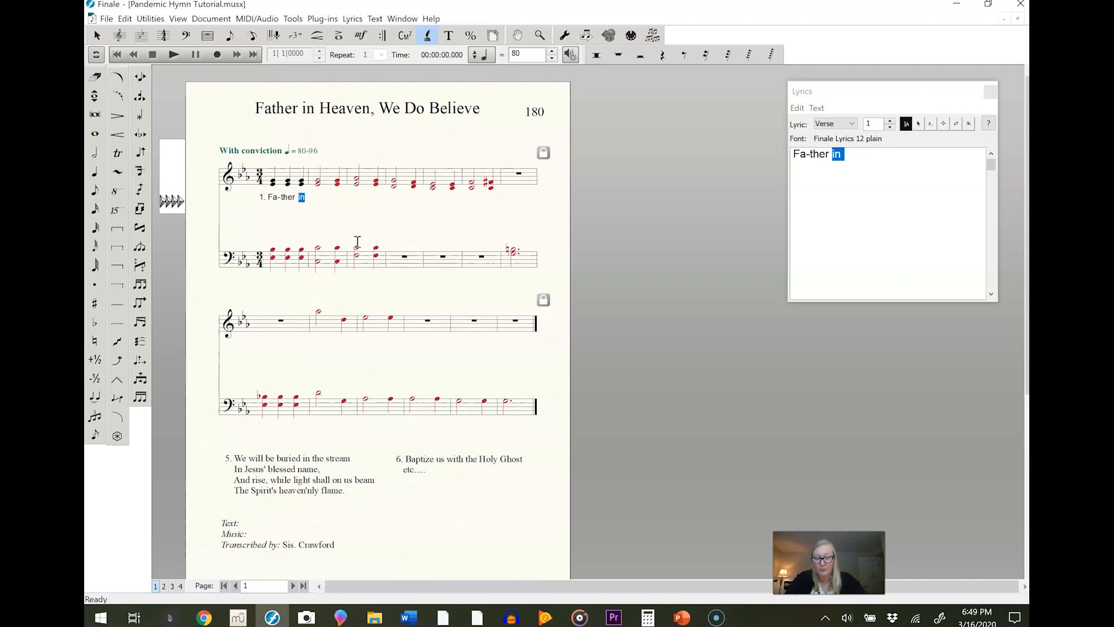
pyautogui.write('Heav')
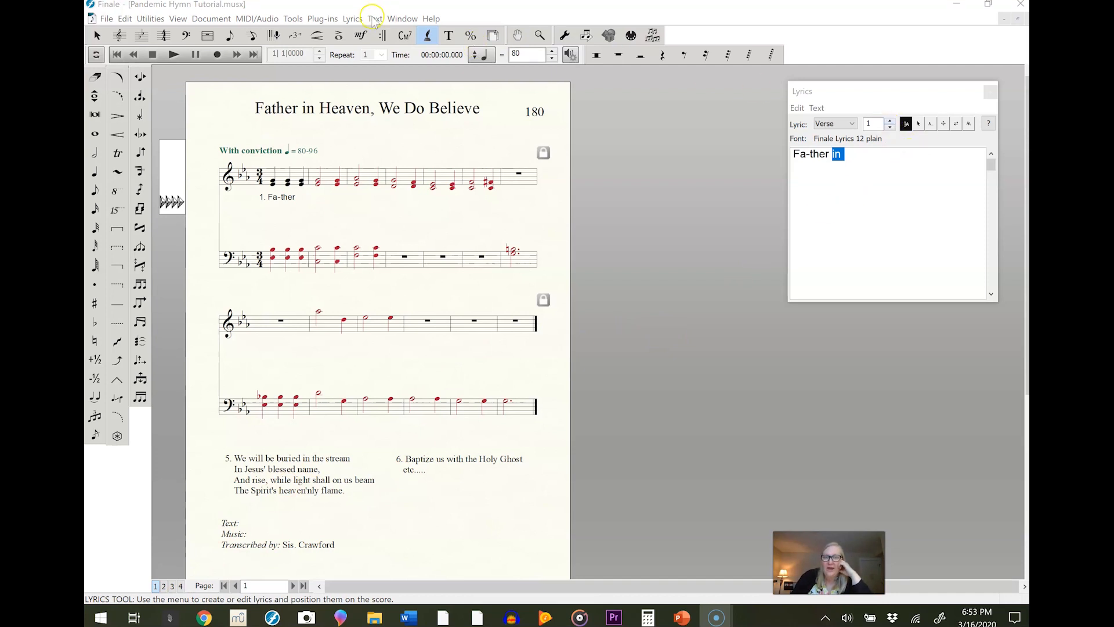
# Switch the lyric entry to verse 2 and adjust its baseline beneath the verse 1 line
pyautogui.click(352, 18)
pyautogui.click(361, 33)
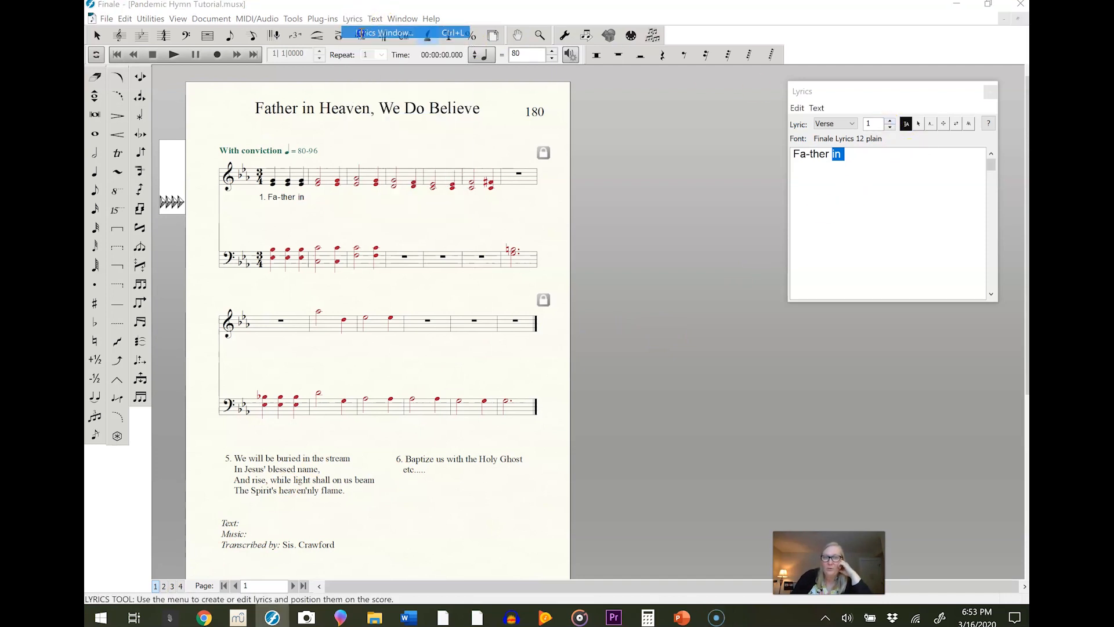
pyautogui.click(891, 120)
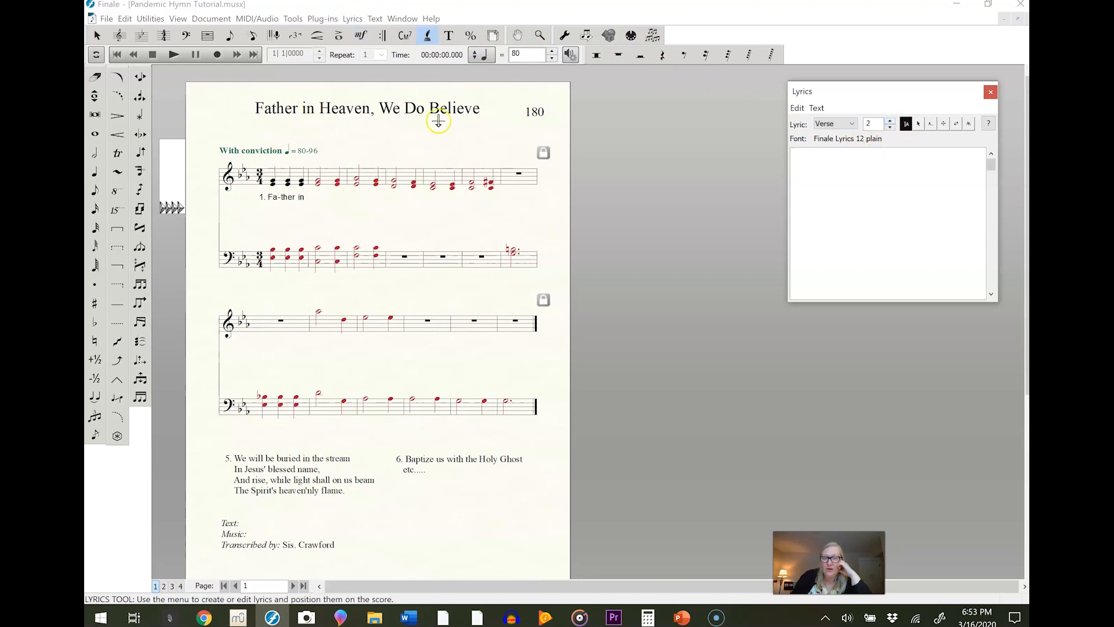
pyautogui.click(270, 210)
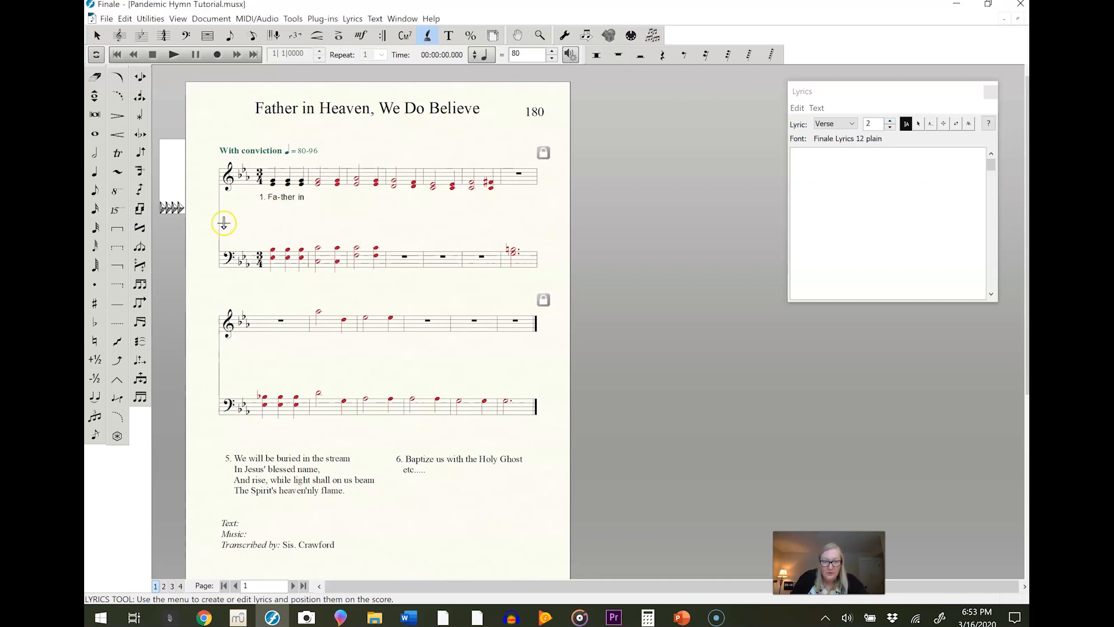
pyautogui.moveTo(170, 206); pyautogui.dragTo(164, 210)
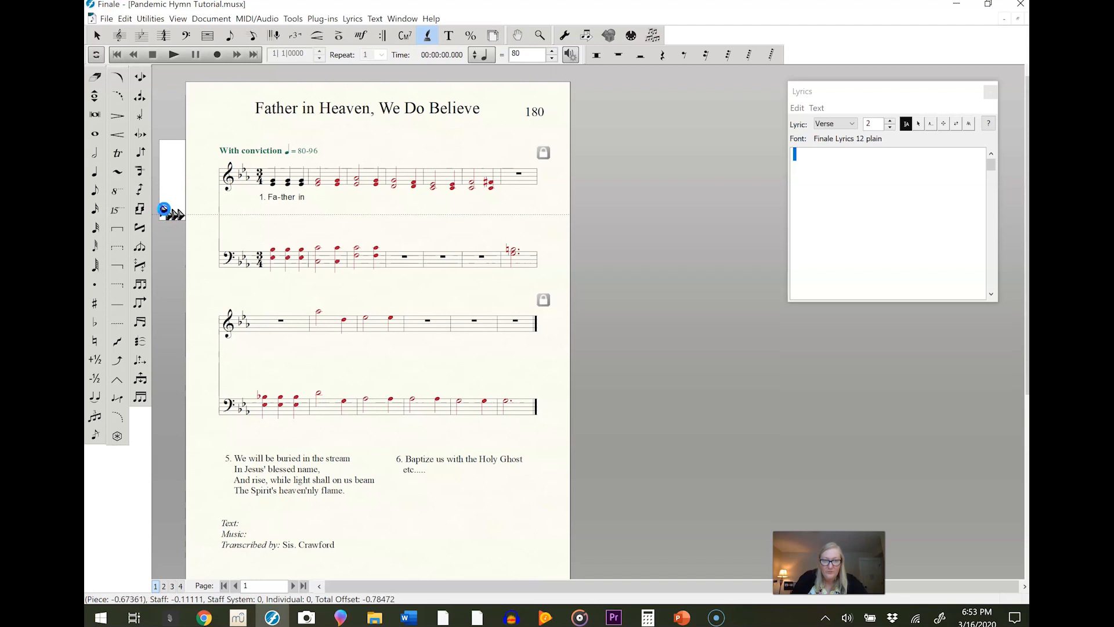
# Enter the verse 2 words "We now" beneath the first two treble notes
pyautogui.click(271, 208)
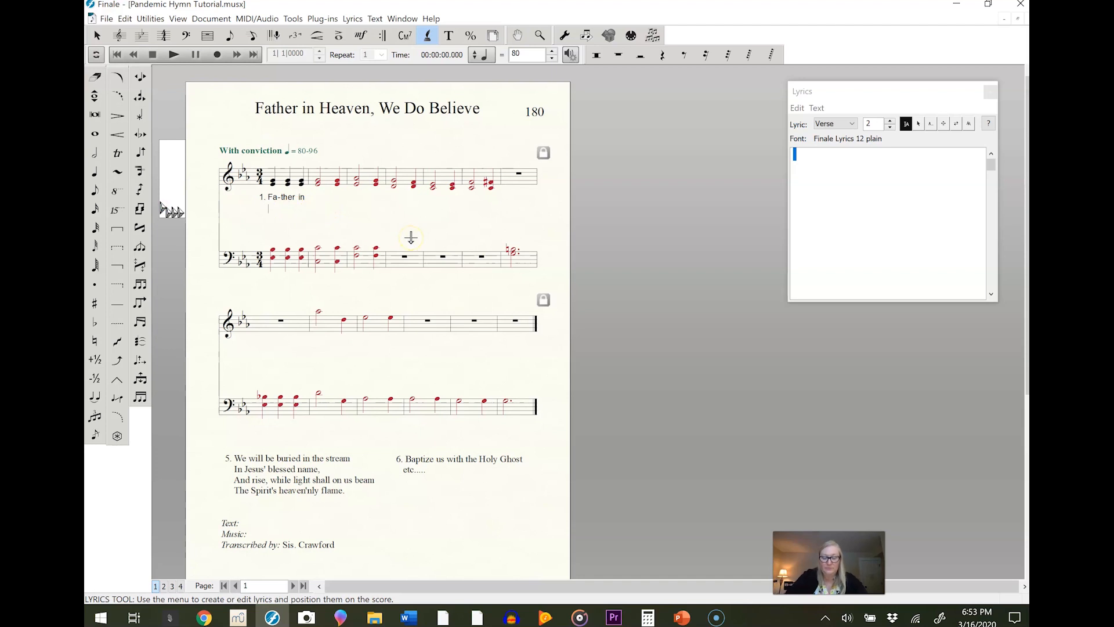
pyautogui.write('We now')
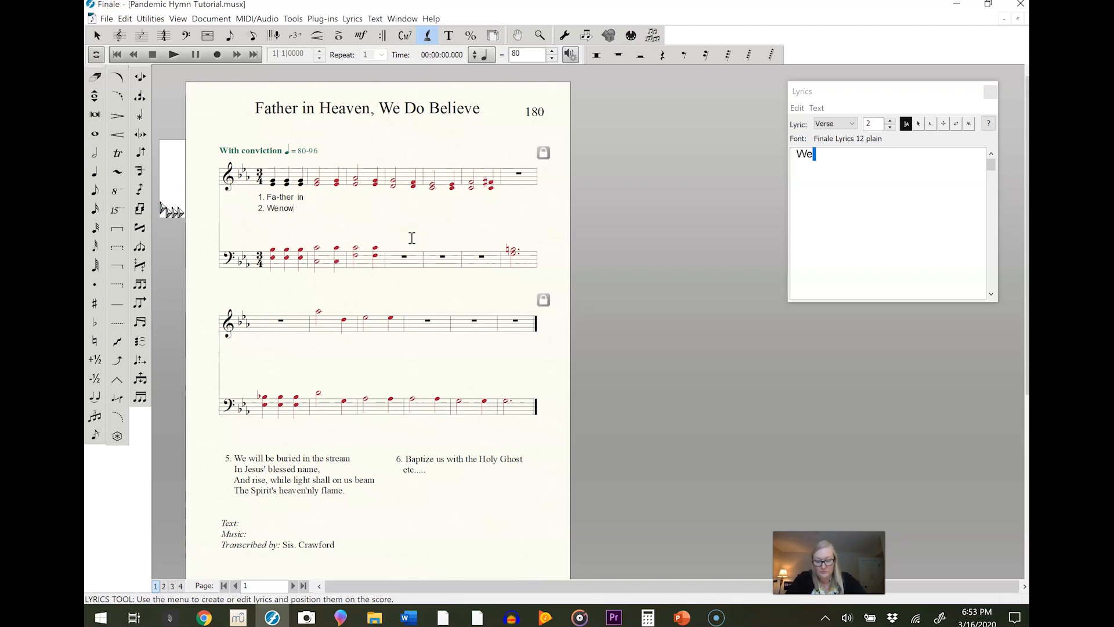
pyautogui.write(' re')
pyautogui.click(551, 174)
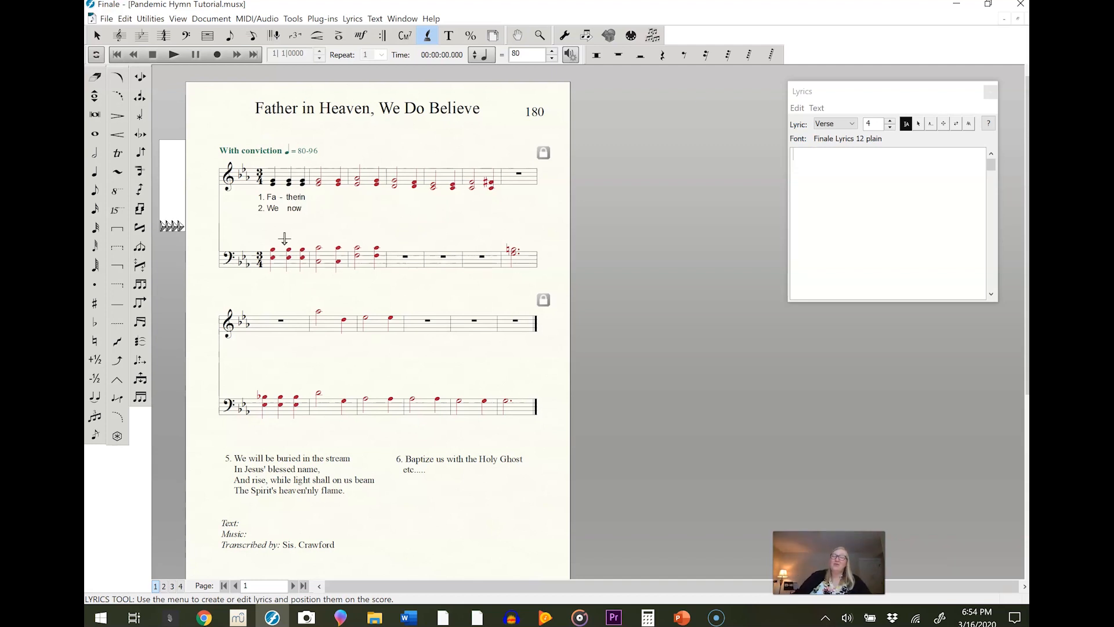
# Export the hymn score as a PDF named Pandemic Hymn Tutorial in the Documents folder
pyautogui.click(108, 19)
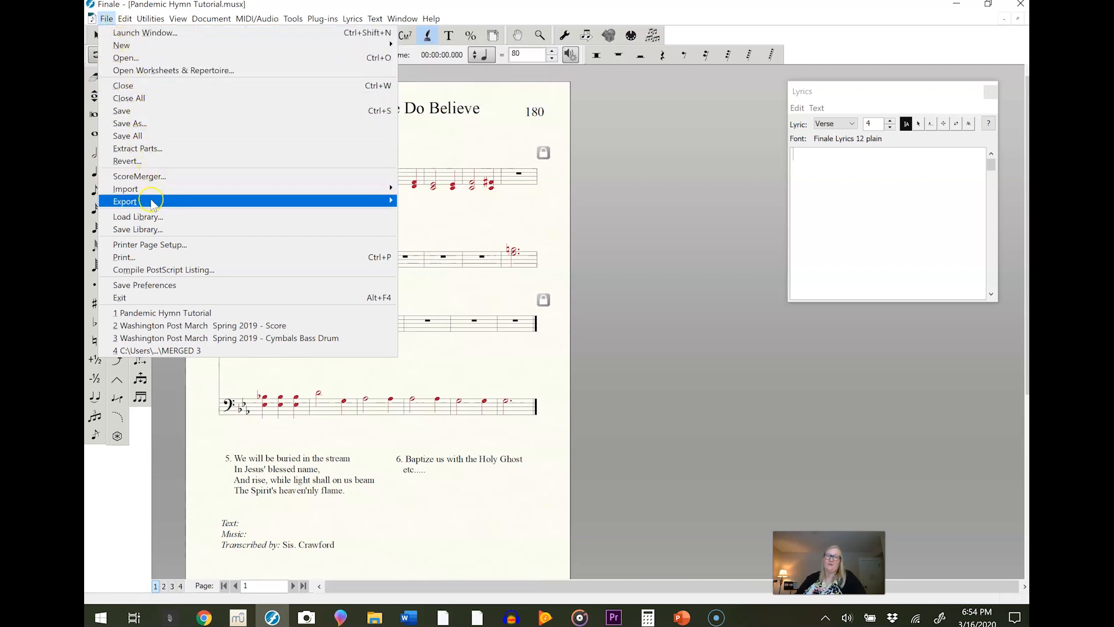
pyautogui.moveTo(153, 206)
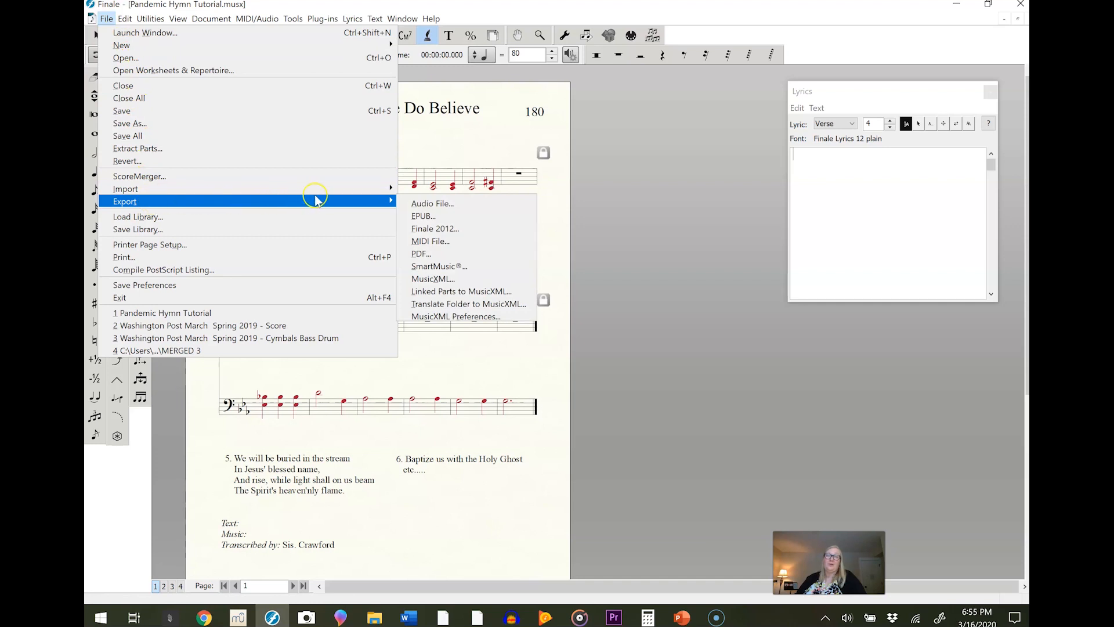
pyautogui.click(436, 253)
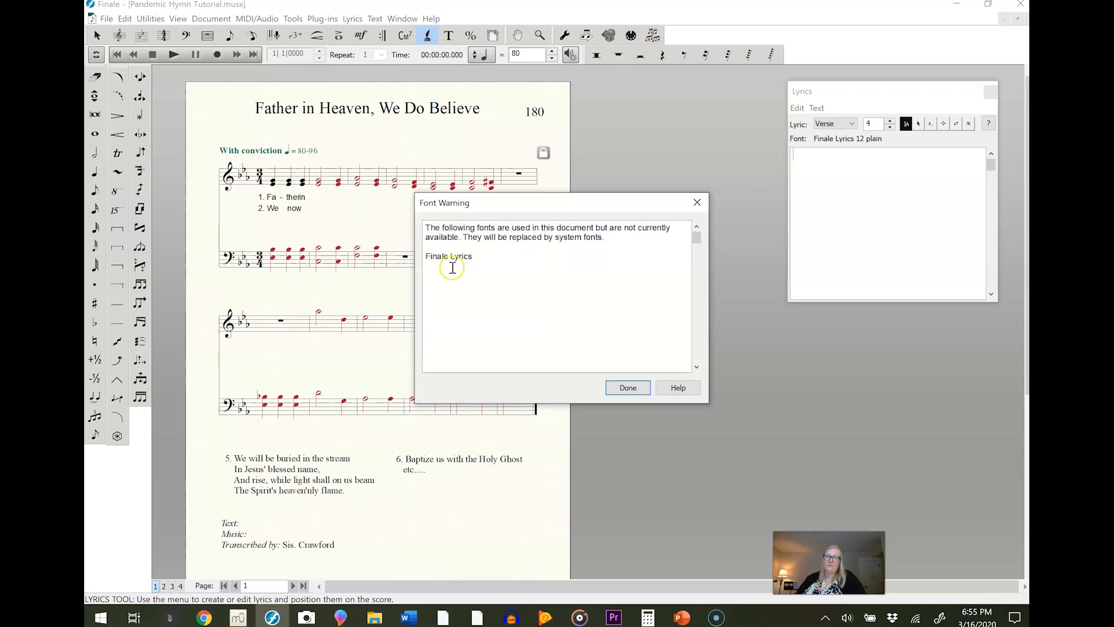
pyautogui.press('Return')
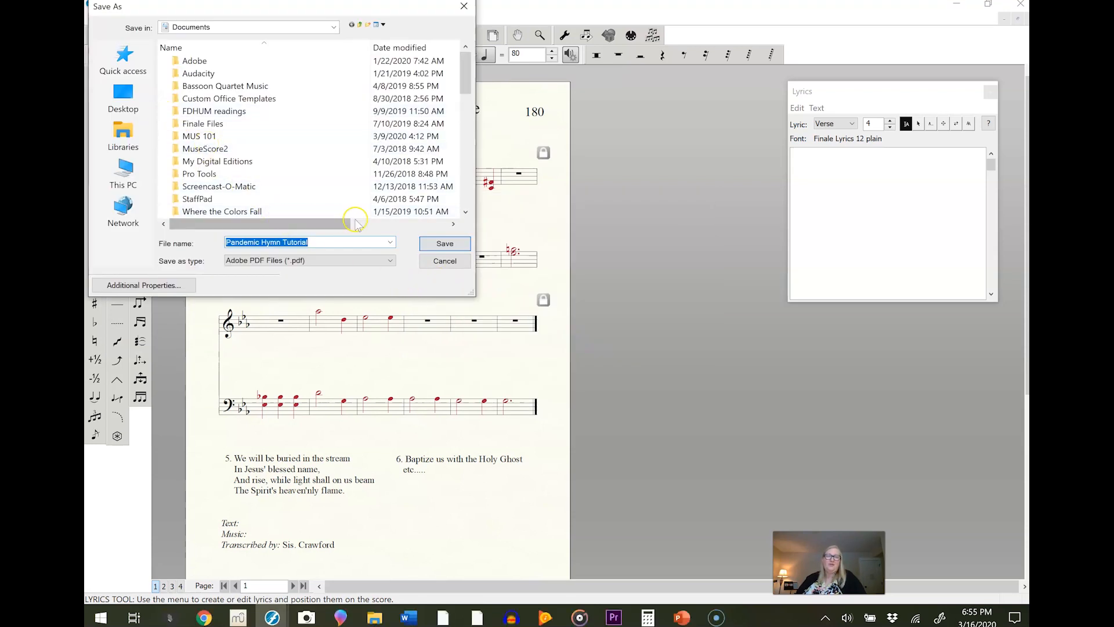
pyautogui.click(457, 248)
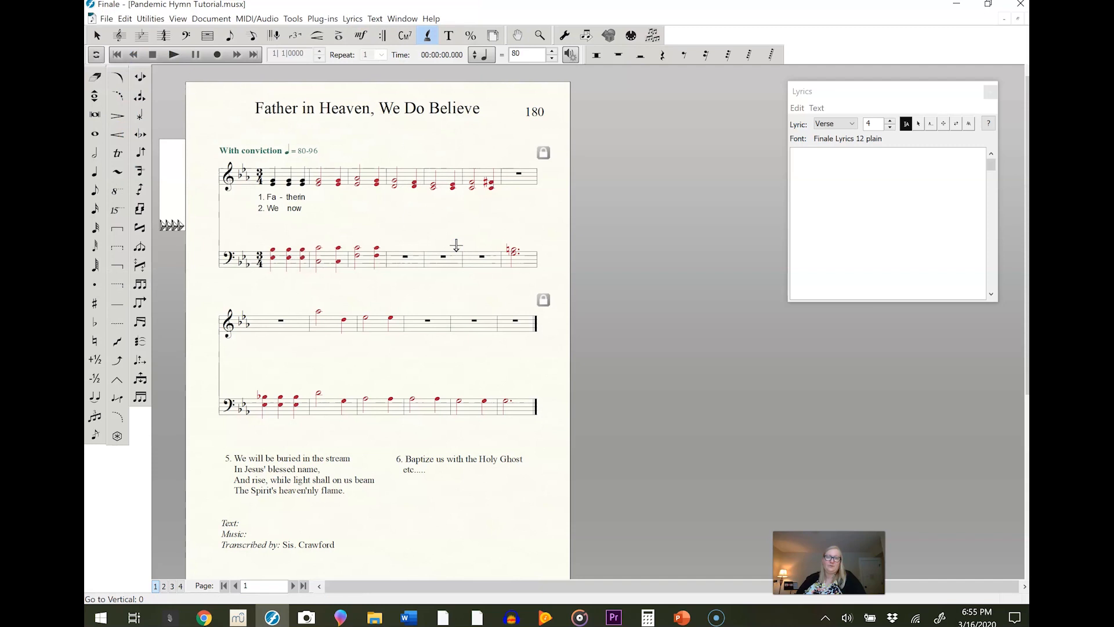
# Open the exported Pandemic Hymn Tutorial PDF from File Explorer's recent files, review its page, and close both the PDF and File Explorer
pyautogui.click(375, 620)
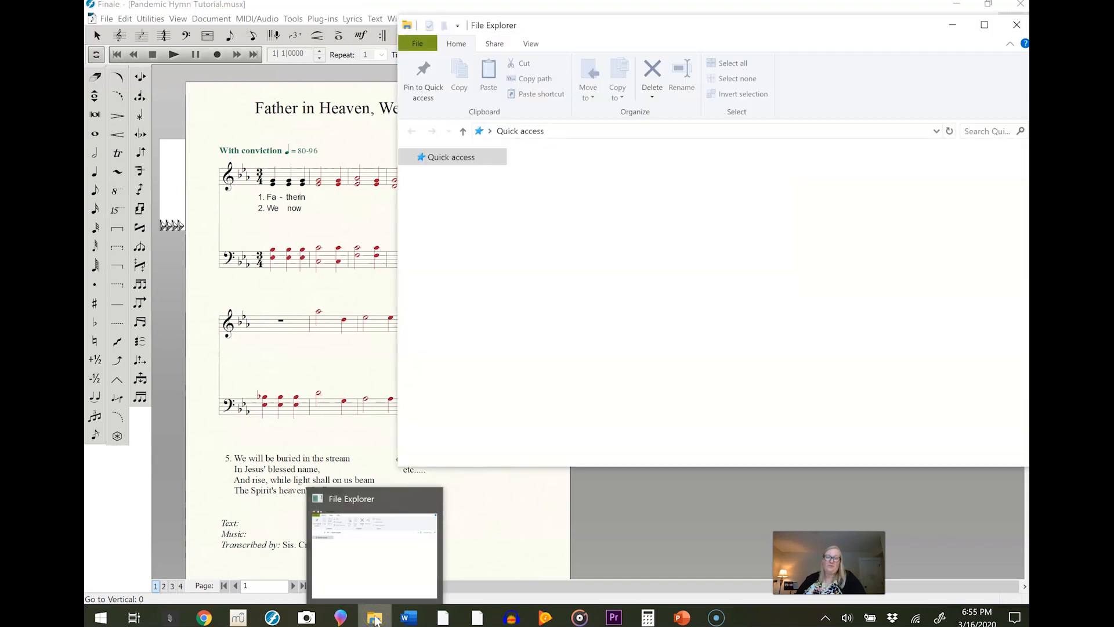
pyautogui.click(631, 391)
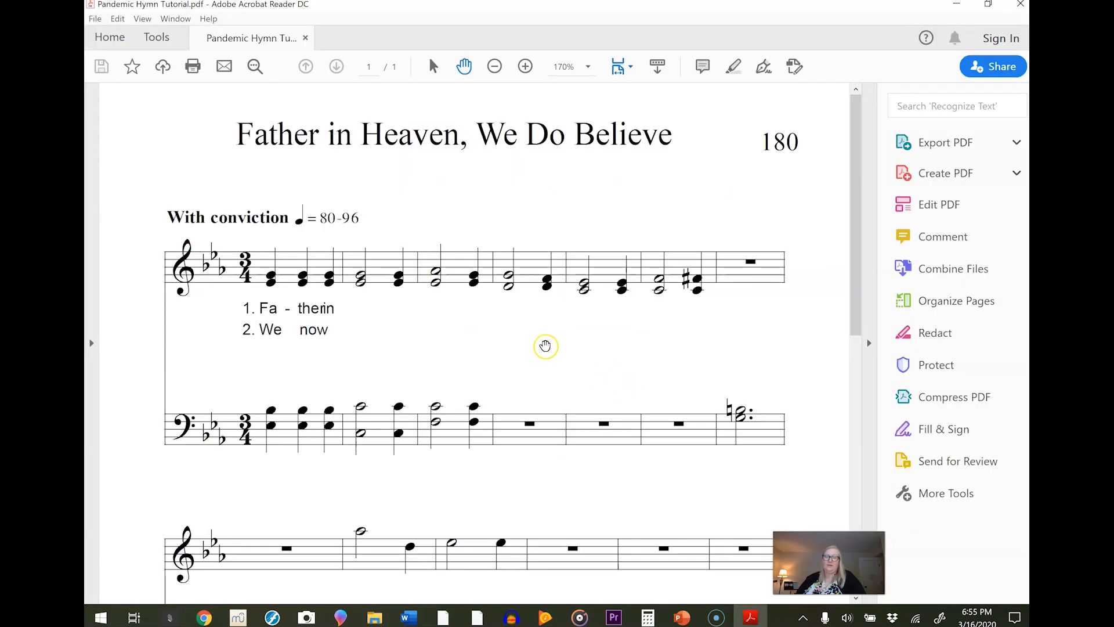
pyautogui.scroll(-3, 544, 347)
pyautogui.scroll(3, 544, 347)
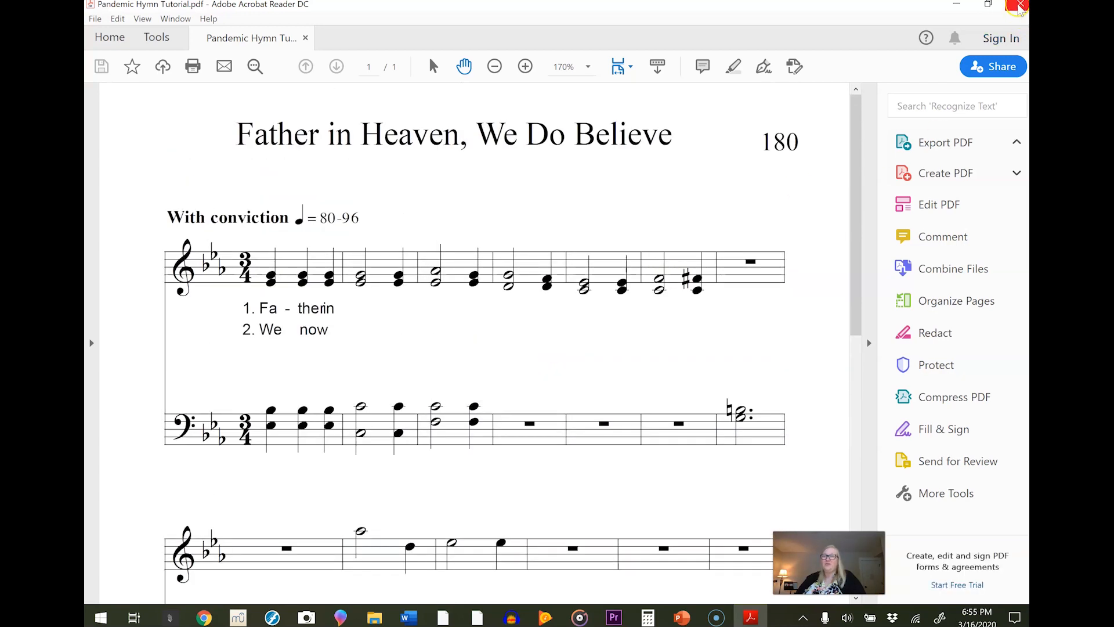
pyautogui.click(1020, 7)
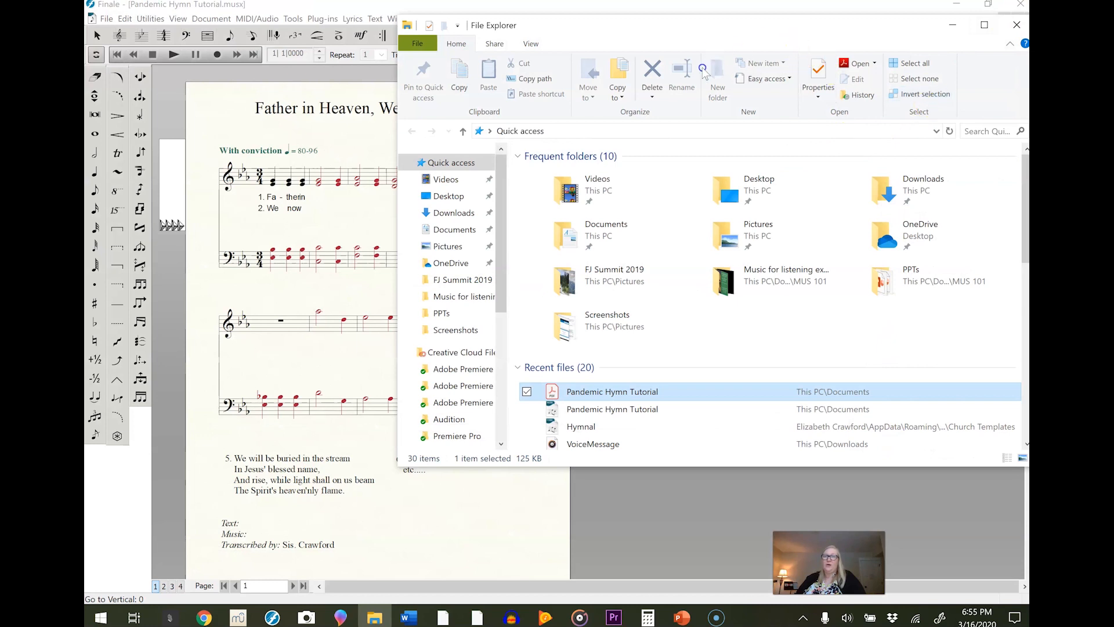
pyautogui.click(1017, 25)
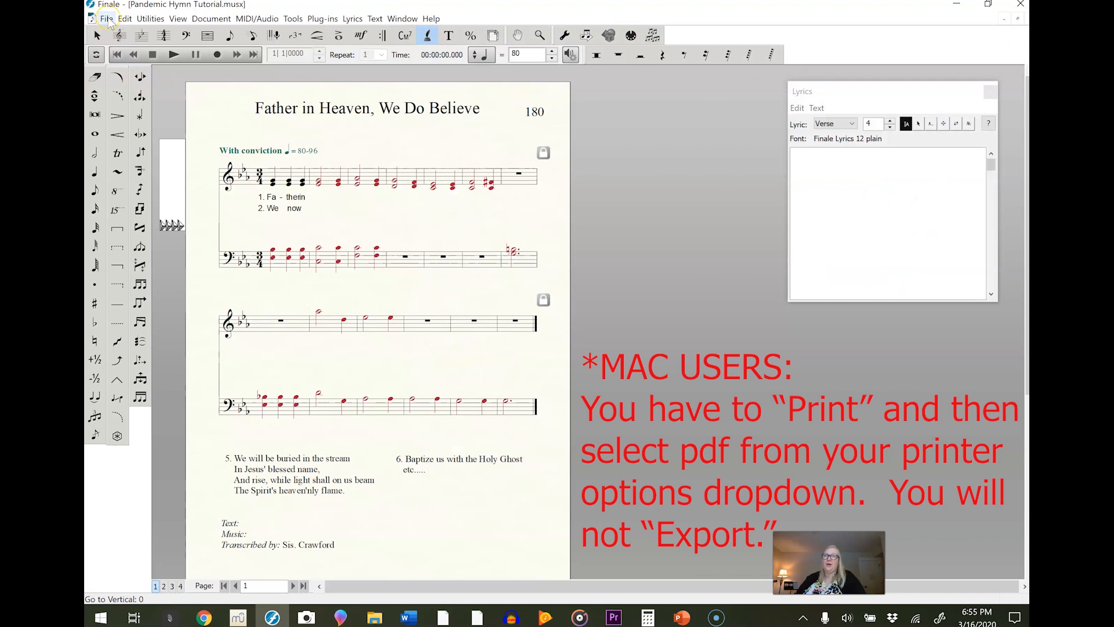
pyautogui.click(106, 19)
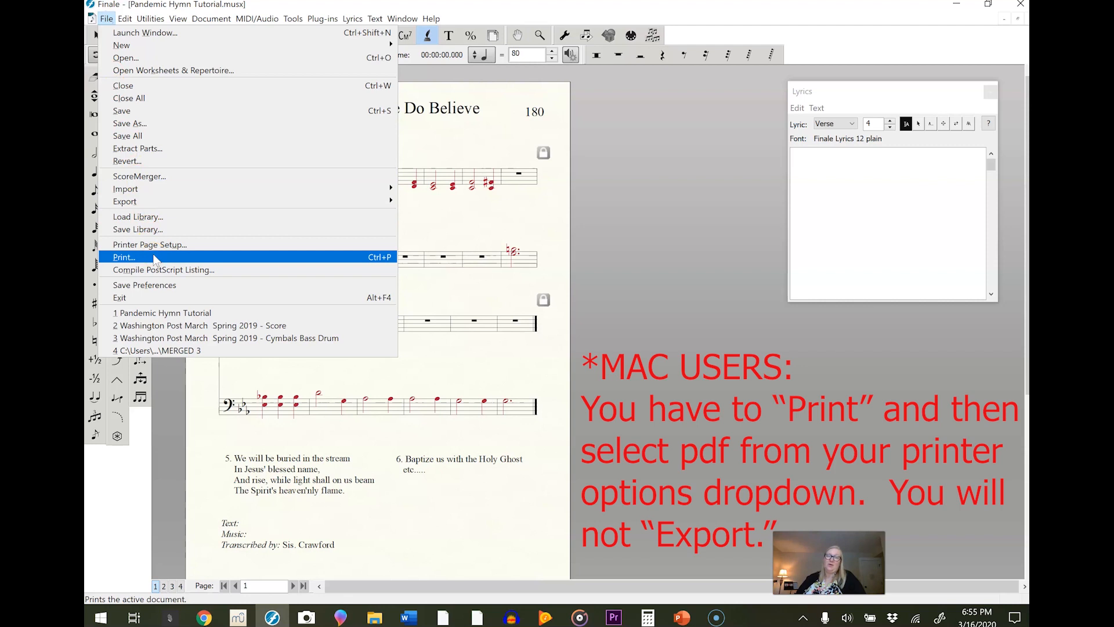
pyautogui.click(681, 287)
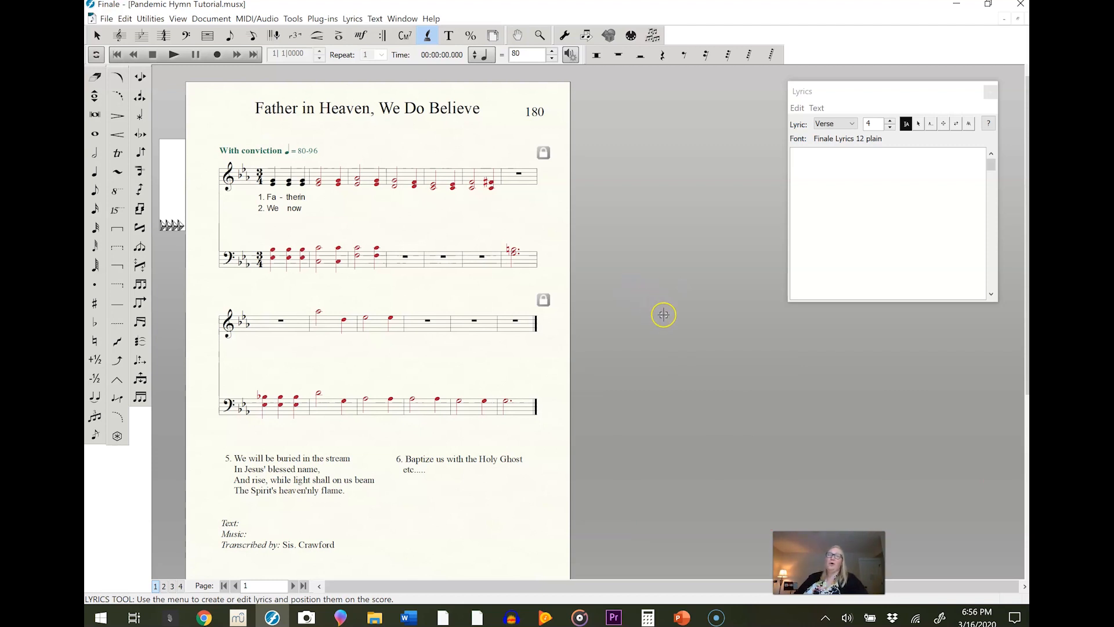
pyautogui.scroll(-2, 663, 314)
pyautogui.scroll(-3, 664, 315)
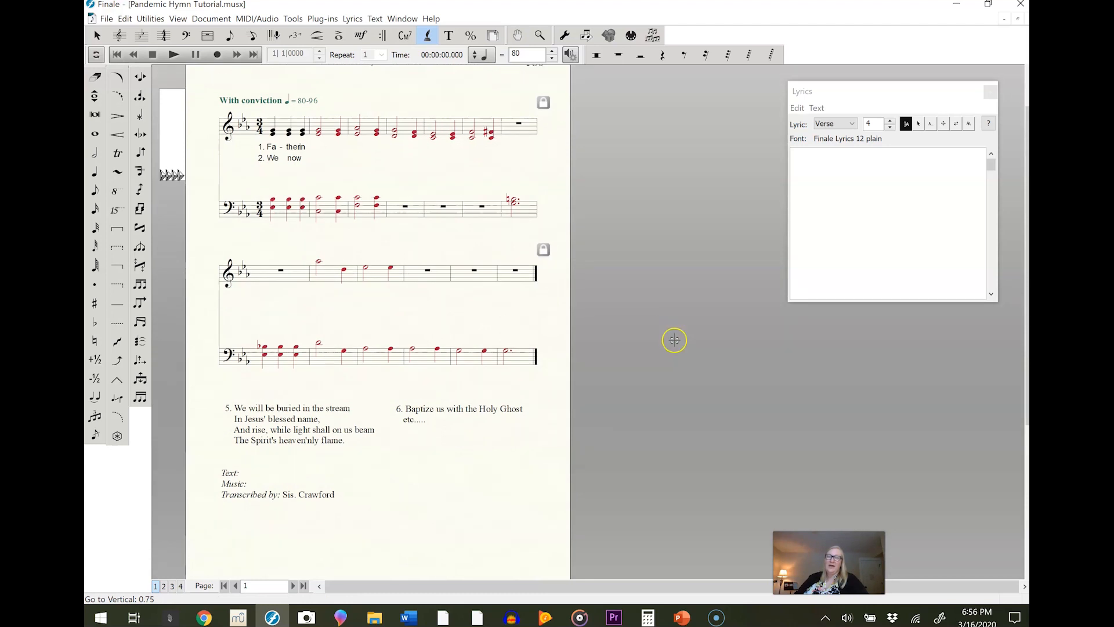
pyautogui.scroll(5, 685, 356)
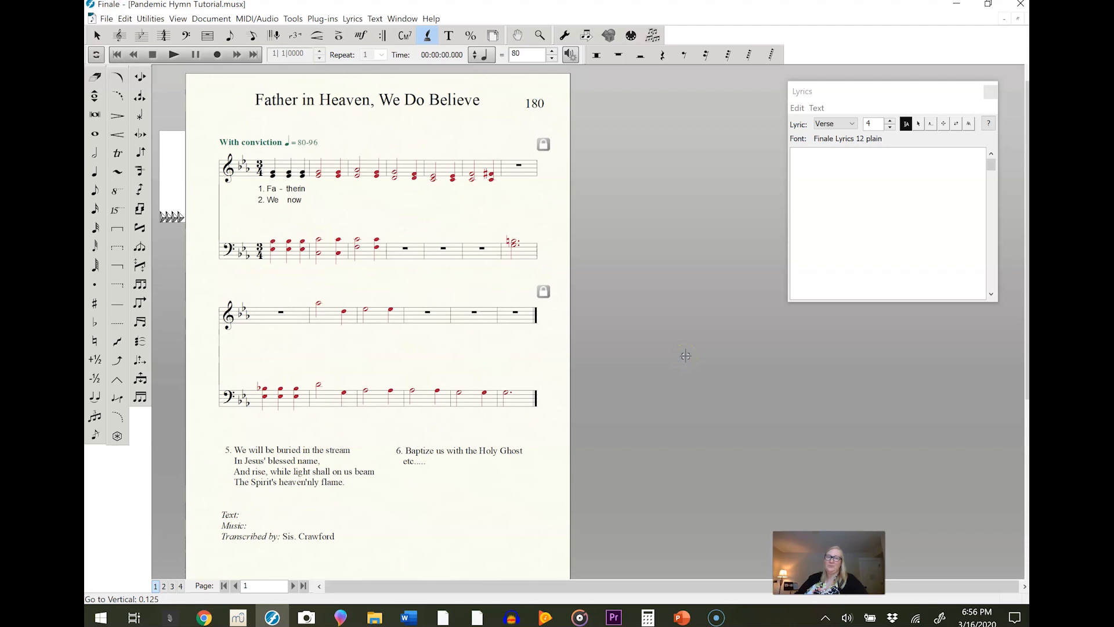
pyautogui.click(681, 360)
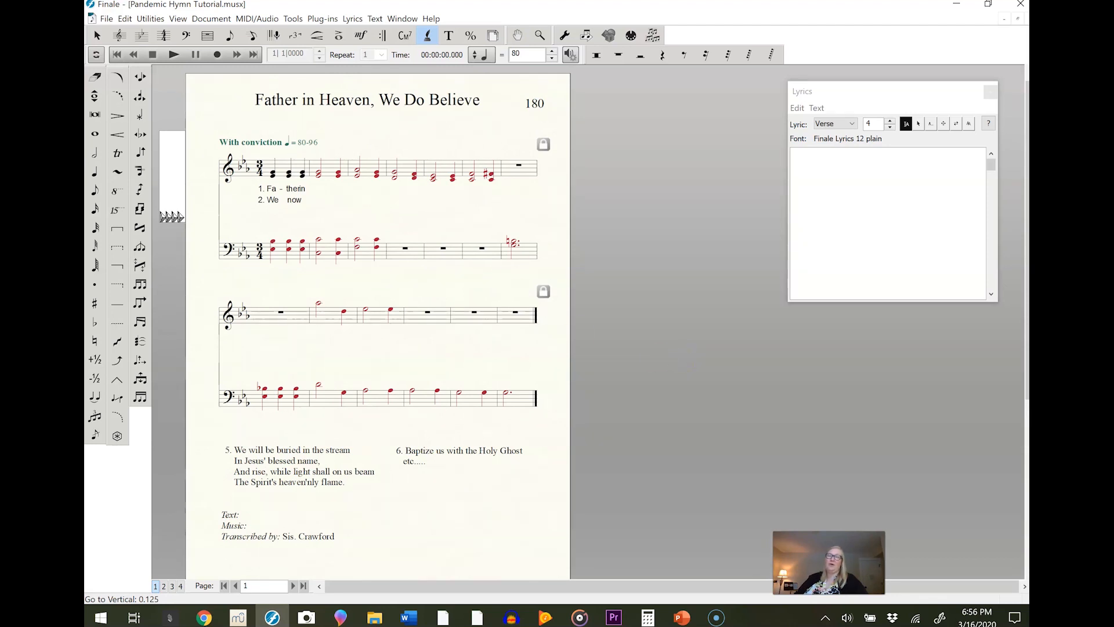
pyautogui.click(431, 18)
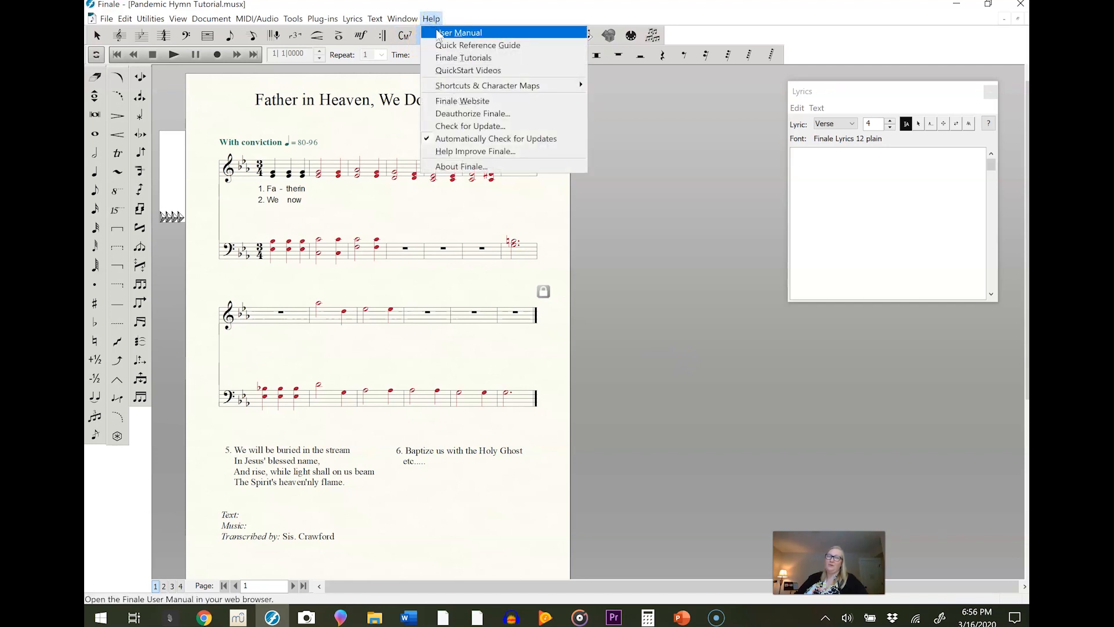
pyautogui.click(636, 291)
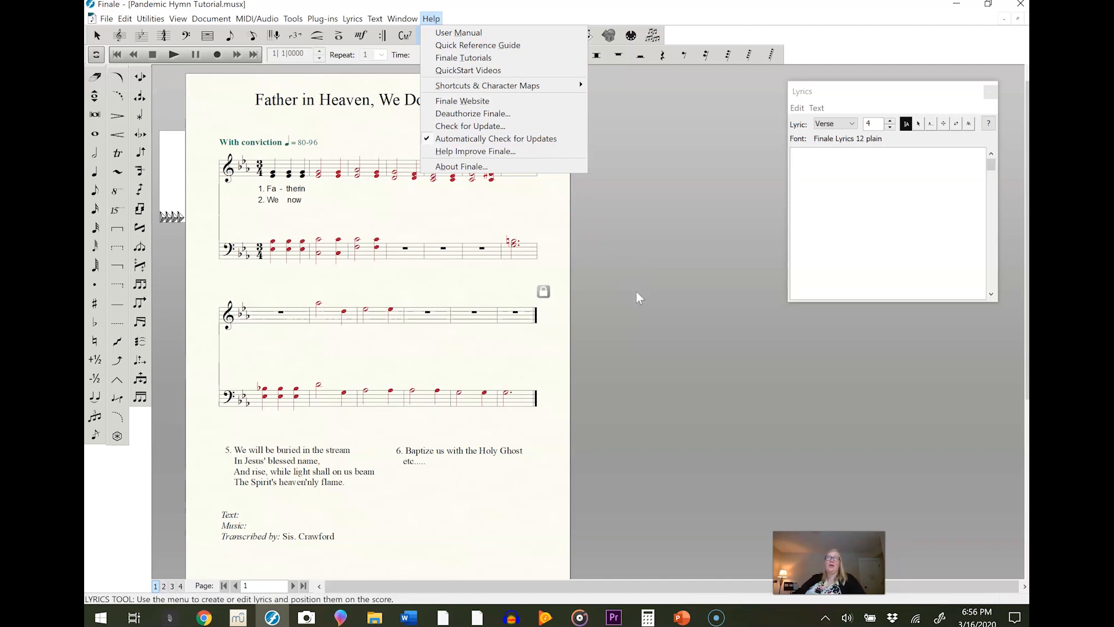